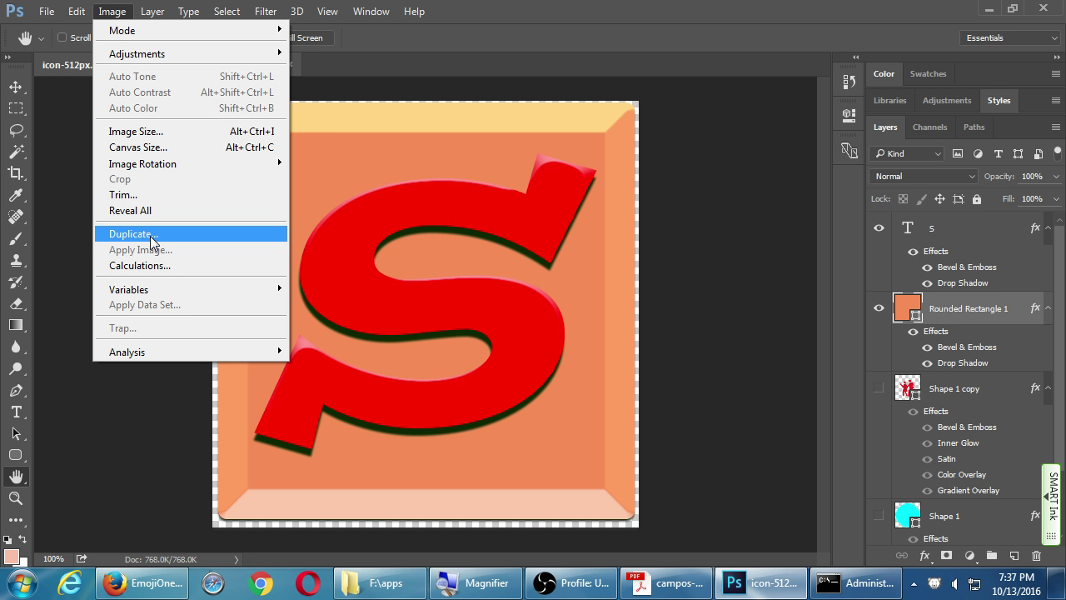
Duplicate the icon image as a new document named splash-720px and keep the duplicate active
{"action": "left_click", "coordinate": [152, 240]}
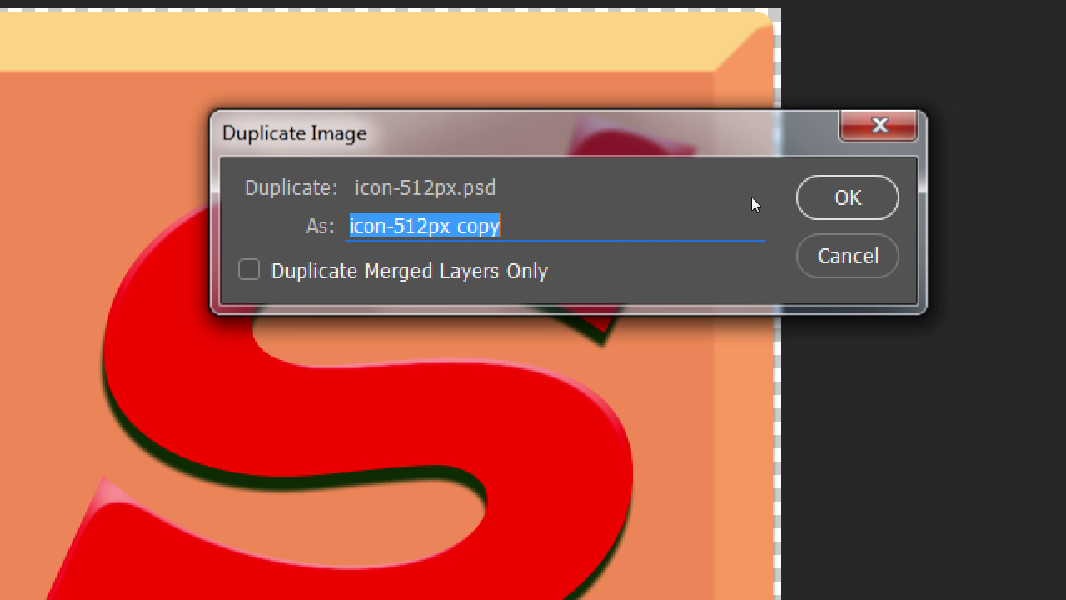
{"action": "type", "text": "splash"}
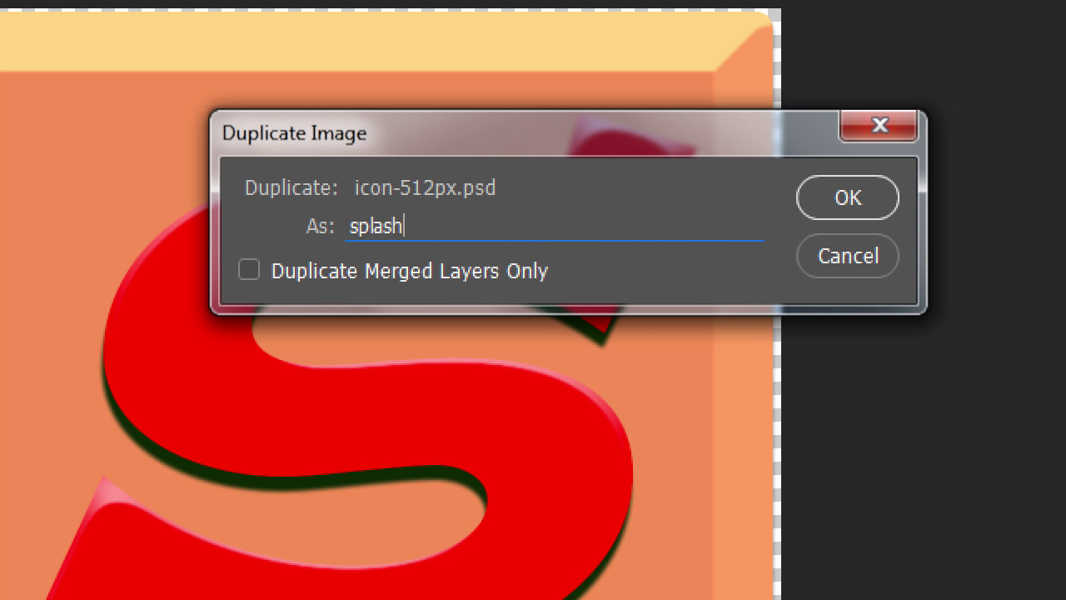
{"action": "type", "text": "-720px"}
{"action": "key", "text": "Return"}
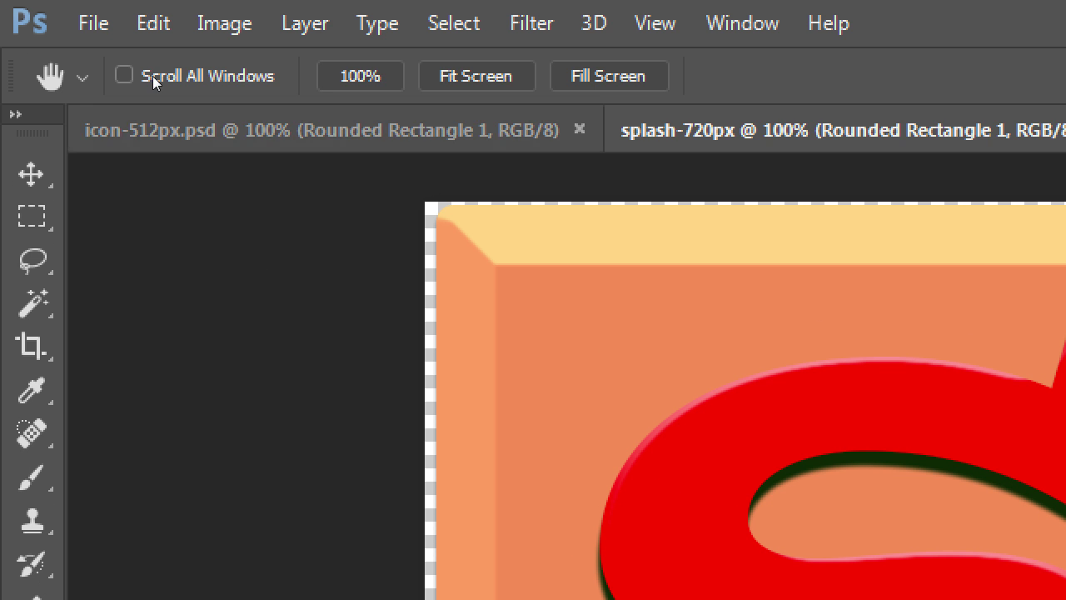
{"action": "key", "text": "ctrl+Tab"}
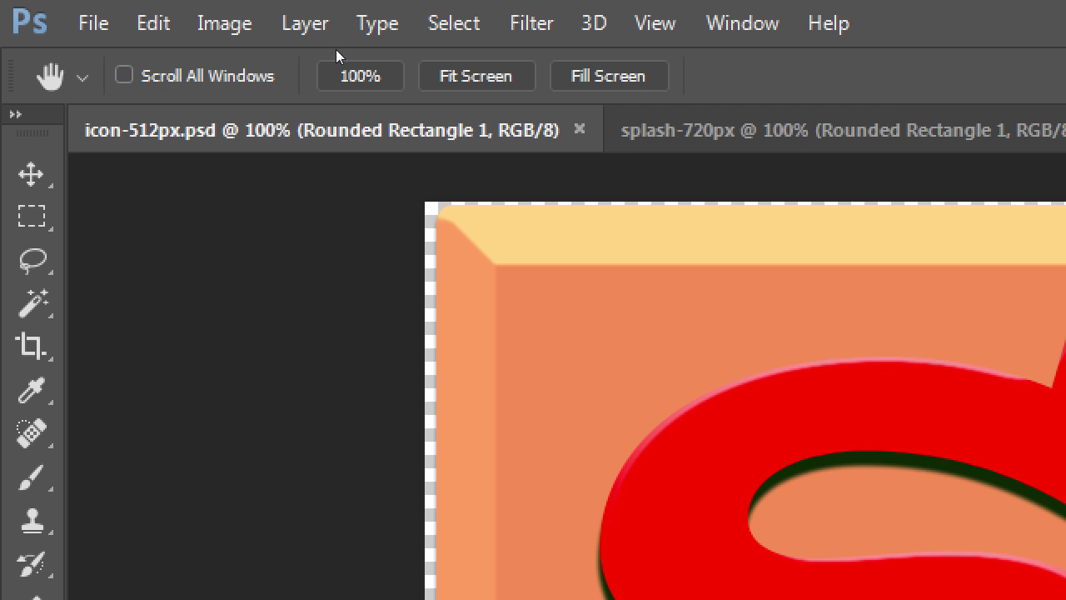
{"action": "key", "text": "ctrl+Tab"}
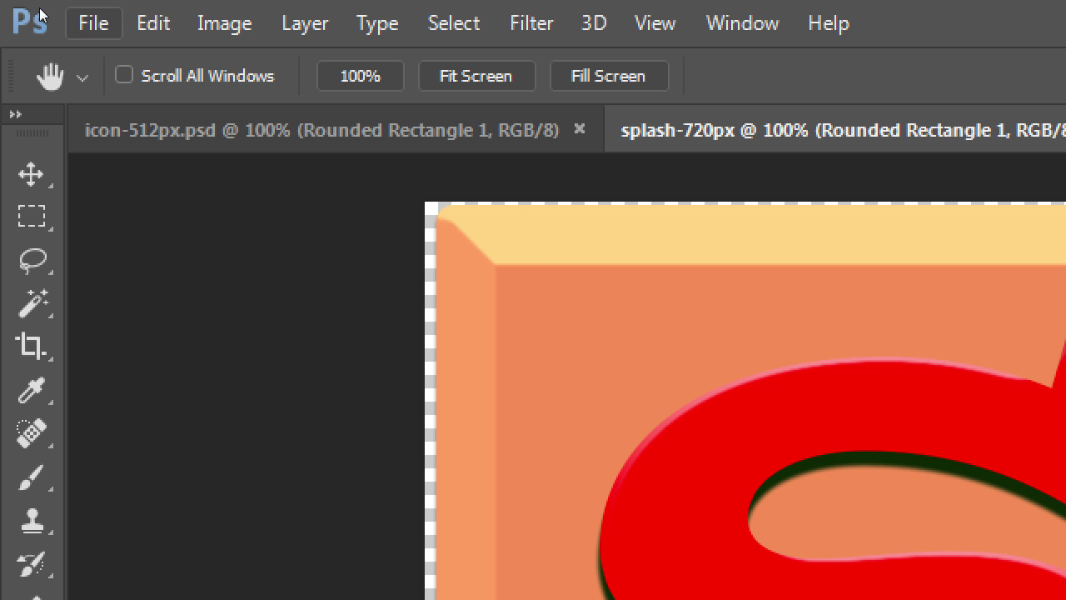
Save the duplicate as splash-720px.psd in the 2016-10 2ADT II (1828J) folder on Corsair32Gb (F:), with Maximize Compatibility enabled
{"action": "left_click", "coordinate": [93, 24]}
{"action": "key", "text": "Down"}
{"action": "key", "text": "Down"}
{"action": "key", "text": "Down"}
{"action": "key", "text": "Down"}
{"action": "key", "text": "Down"}
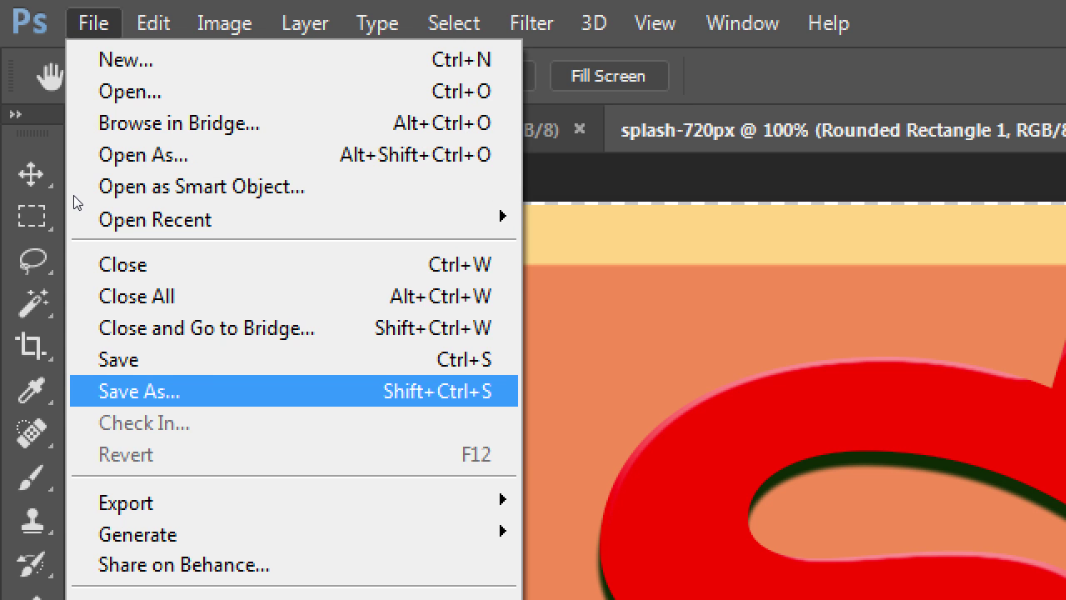
{"action": "key", "text": "Return"}
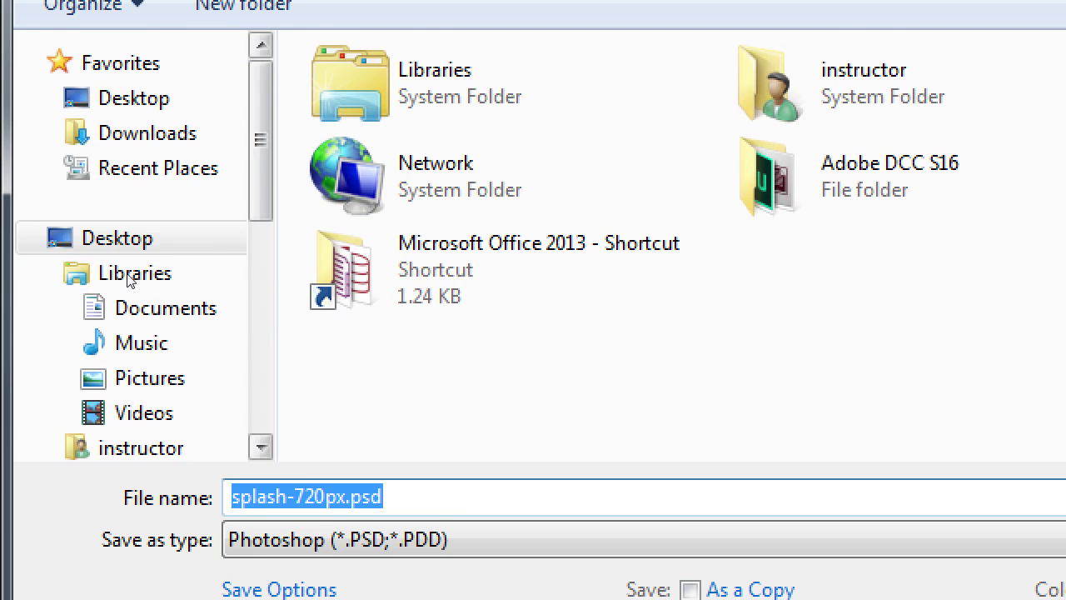
{"action": "scroll", "coordinate": [129, 413], "scroll_direction": "down", "scroll_amount": 3}
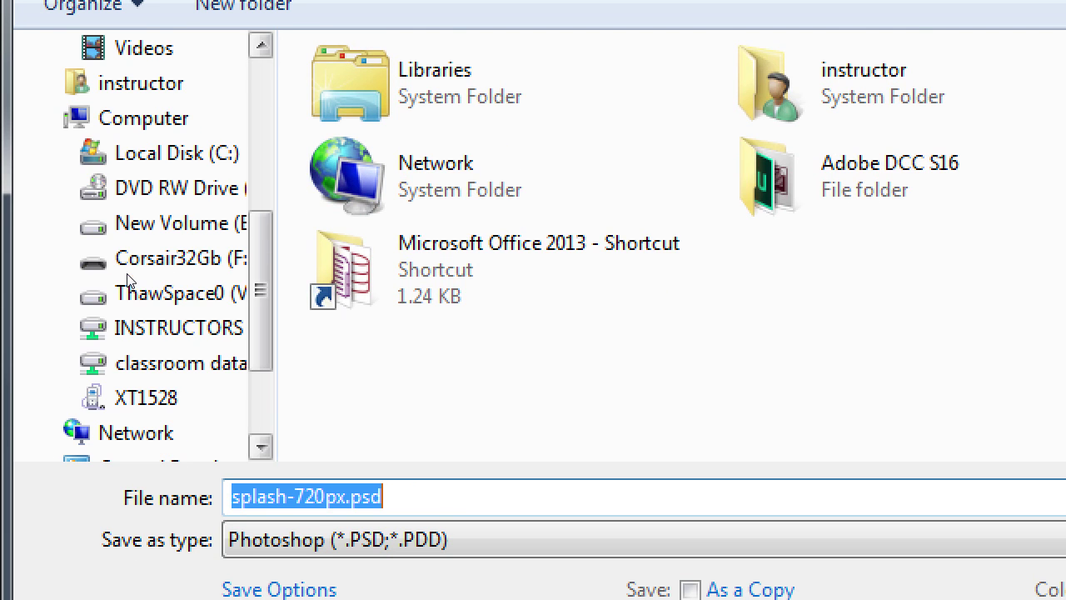
{"action": "left_click", "coordinate": [134, 259]}
{"action": "key", "text": "Up"}
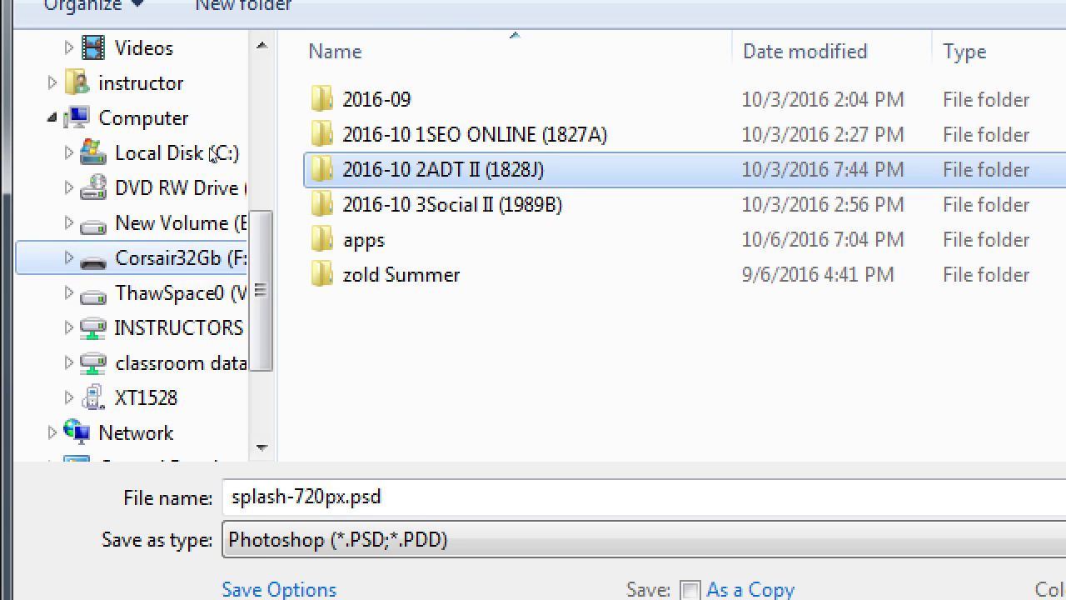
{"action": "key", "text": "Return"}
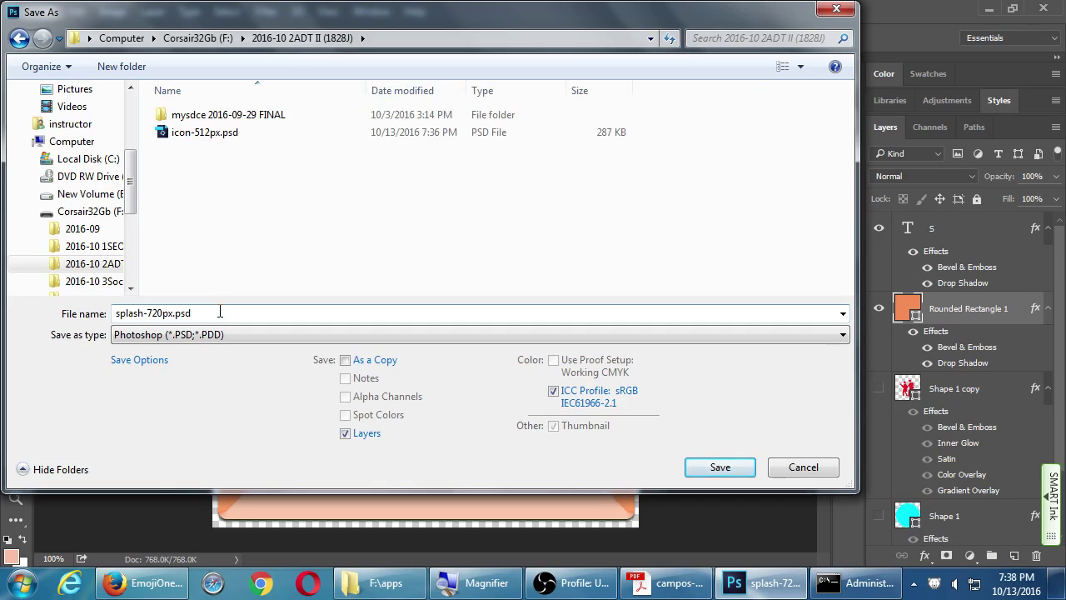
{"action": "key", "text": "Return"}
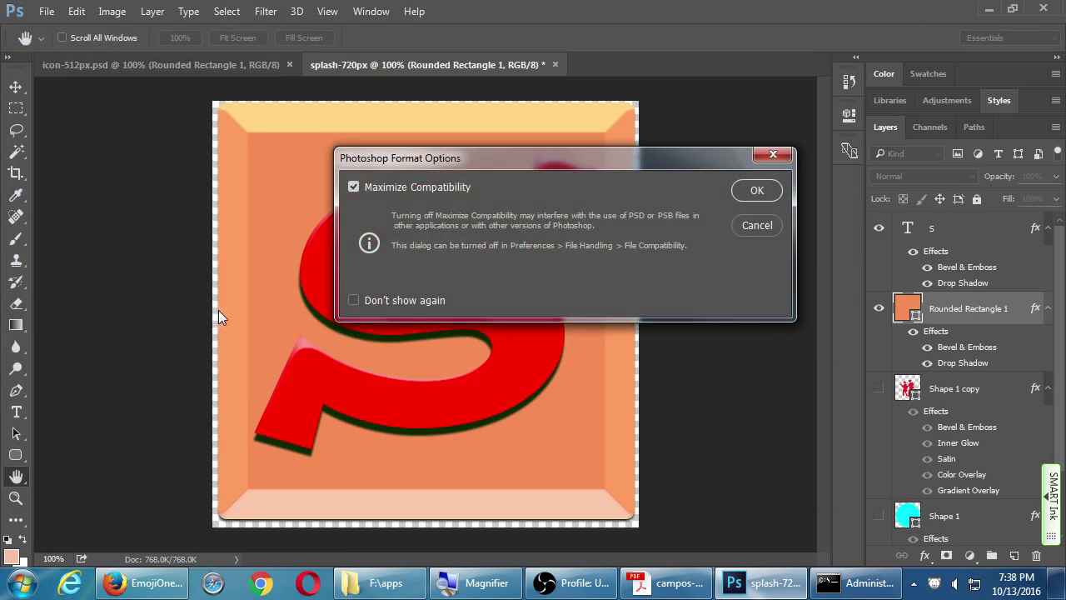
{"action": "left_click", "coordinate": [756, 191]}
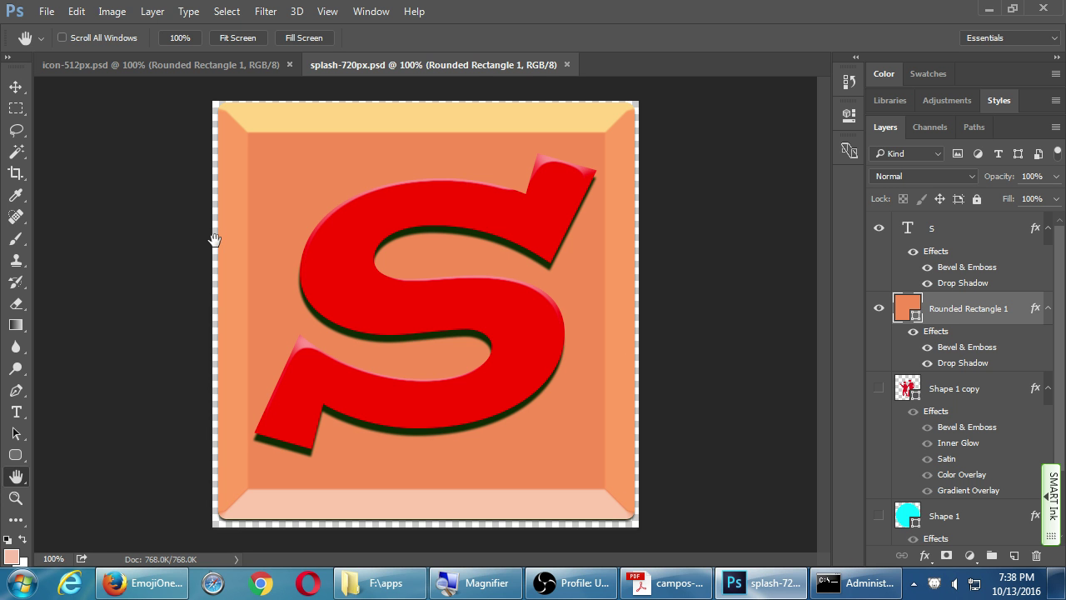
Resize the splash document's canvas to 720 pixels wide by 960 pixels high, anchored at the center
{"action": "left_click", "coordinate": [117, 15]}
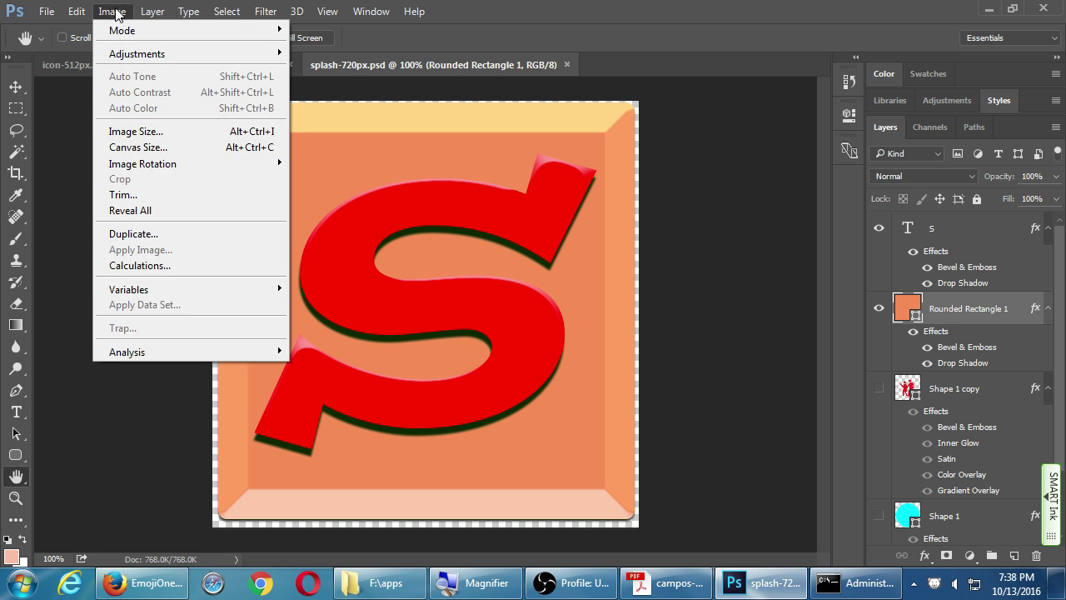
{"action": "left_click", "coordinate": [133, 148]}
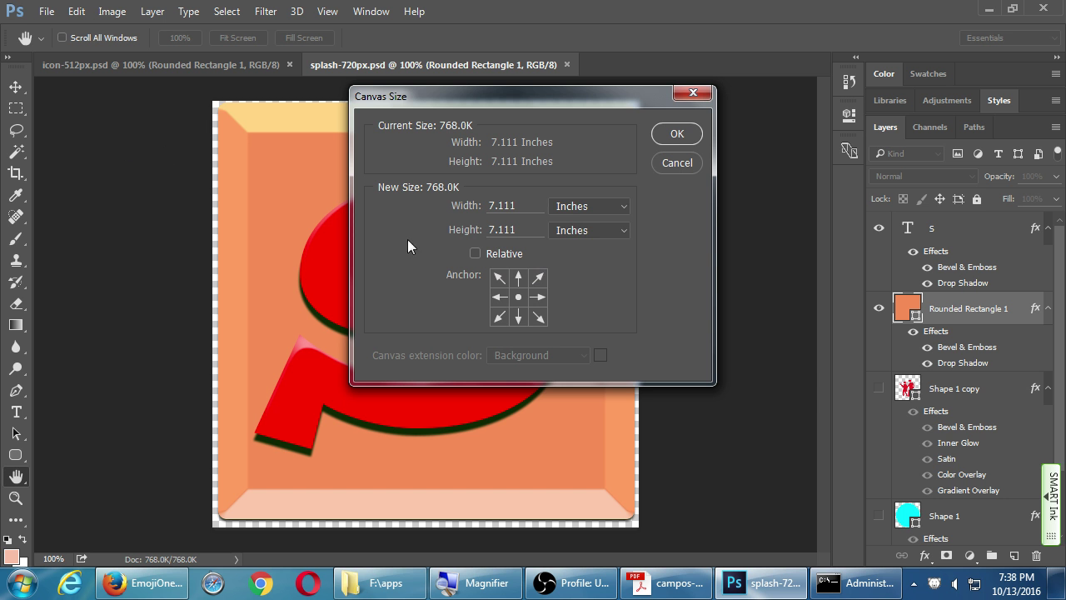
{"action": "left_click", "coordinate": [604, 212]}
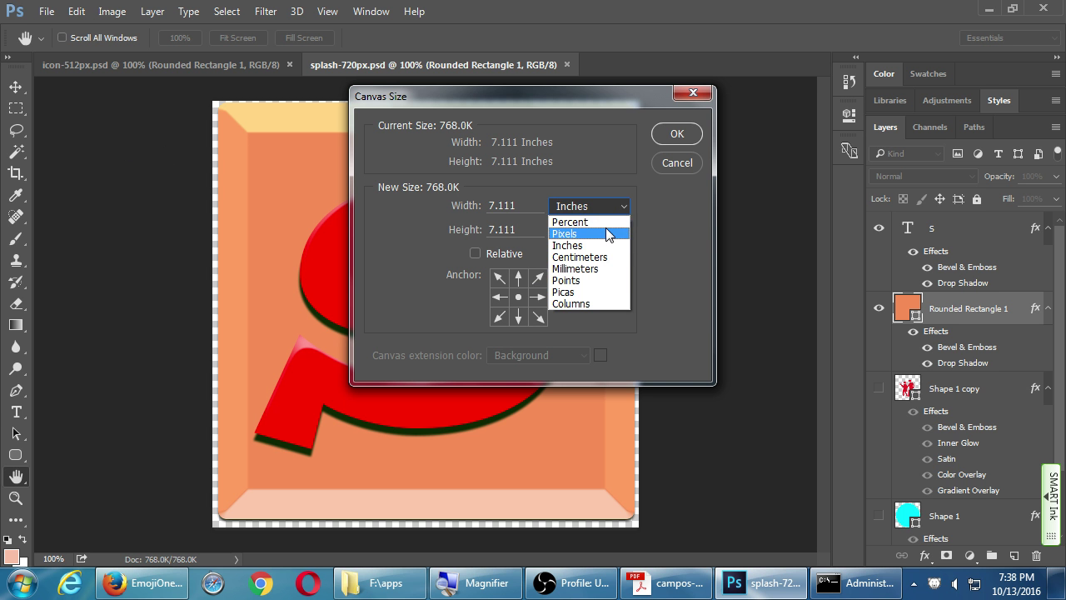
{"action": "left_click", "coordinate": [605, 229]}
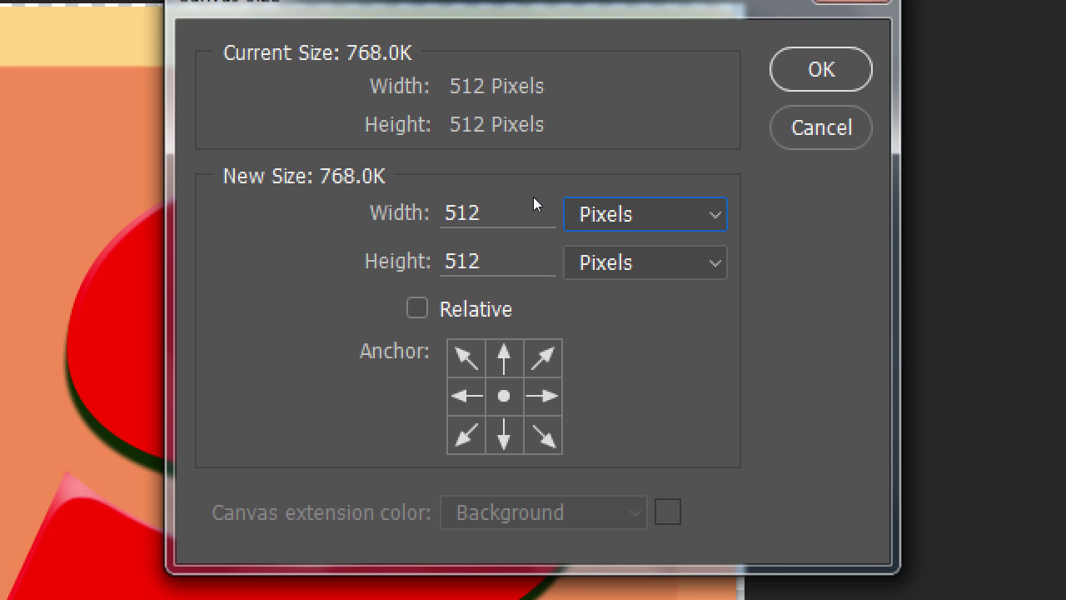
{"action": "left_click", "coordinate": [519, 202]}
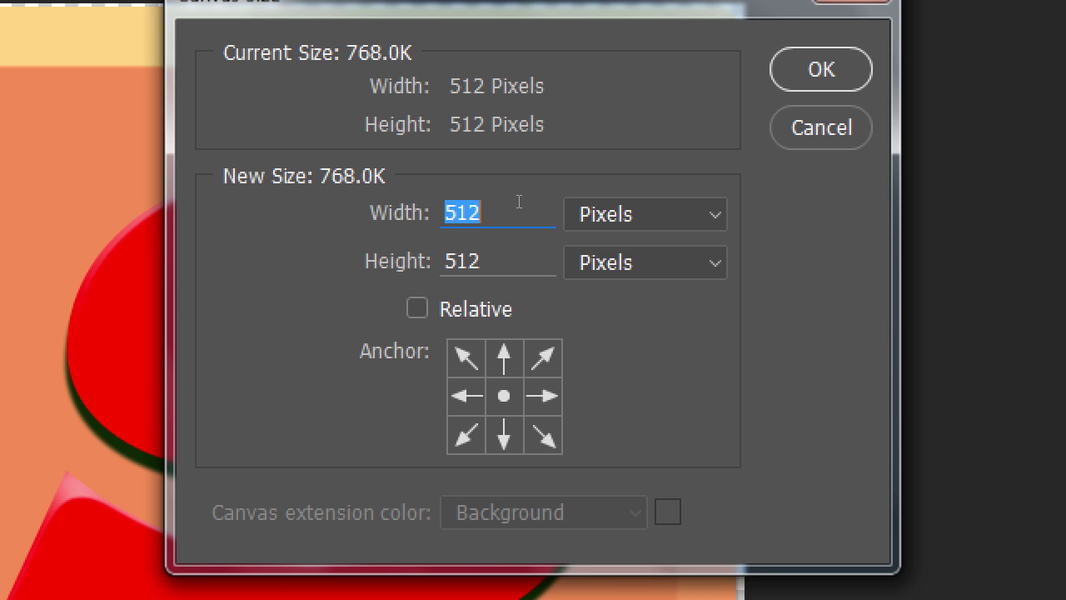
{"action": "type", "text": "720"}
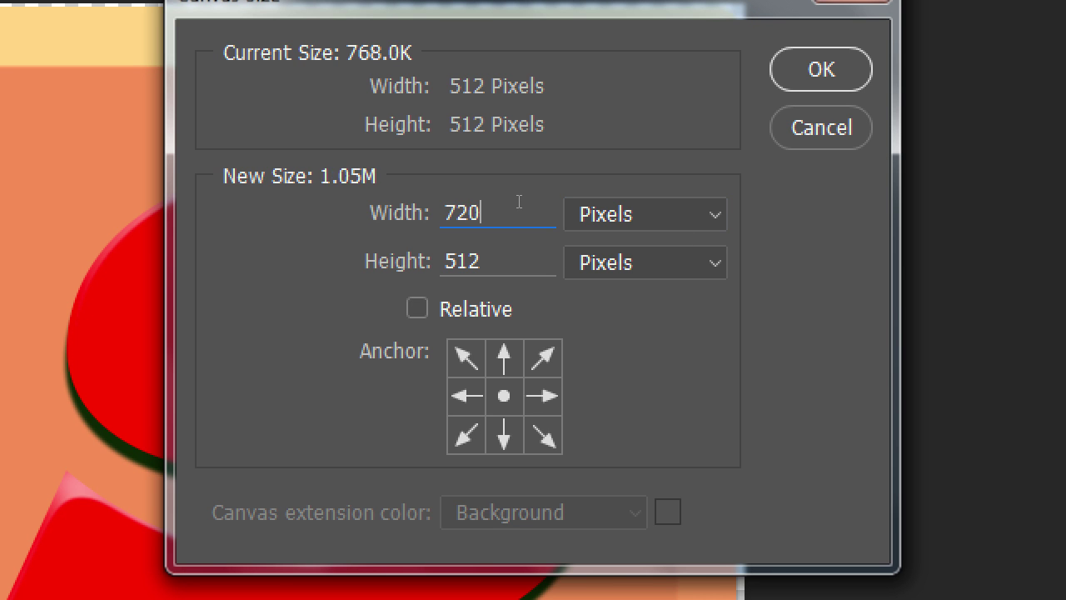
{"action": "key", "text": "Tab"}
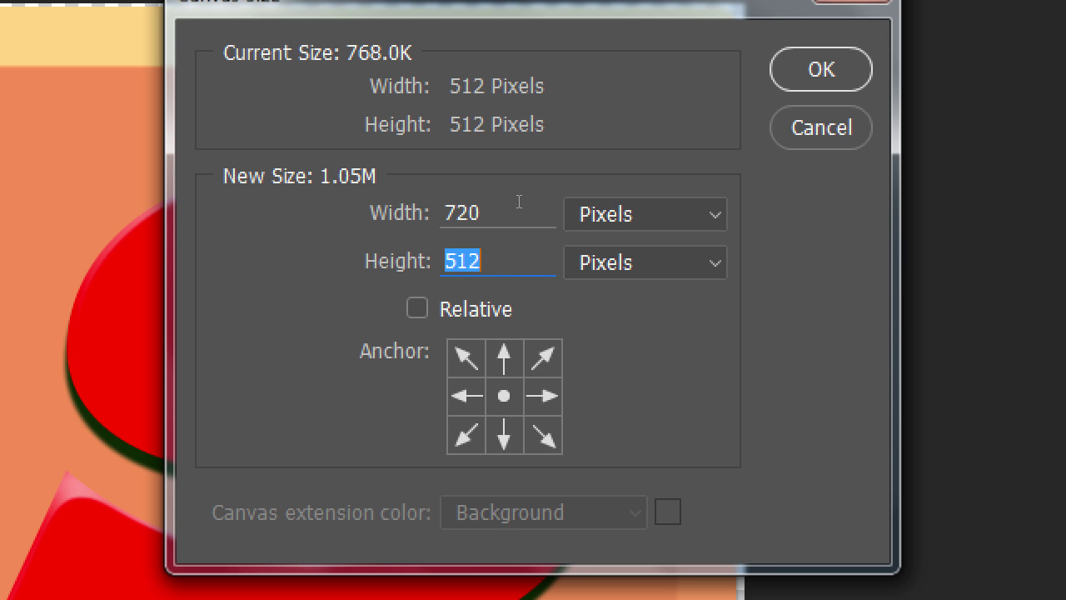
{"action": "type", "text": "960"}
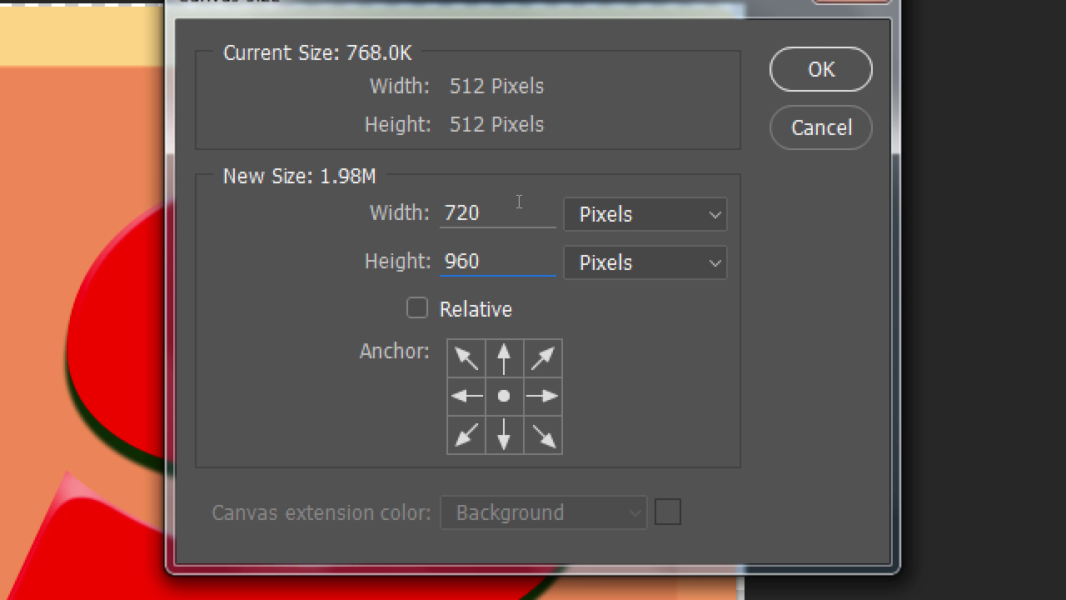
{"action": "key", "text": "Return"}
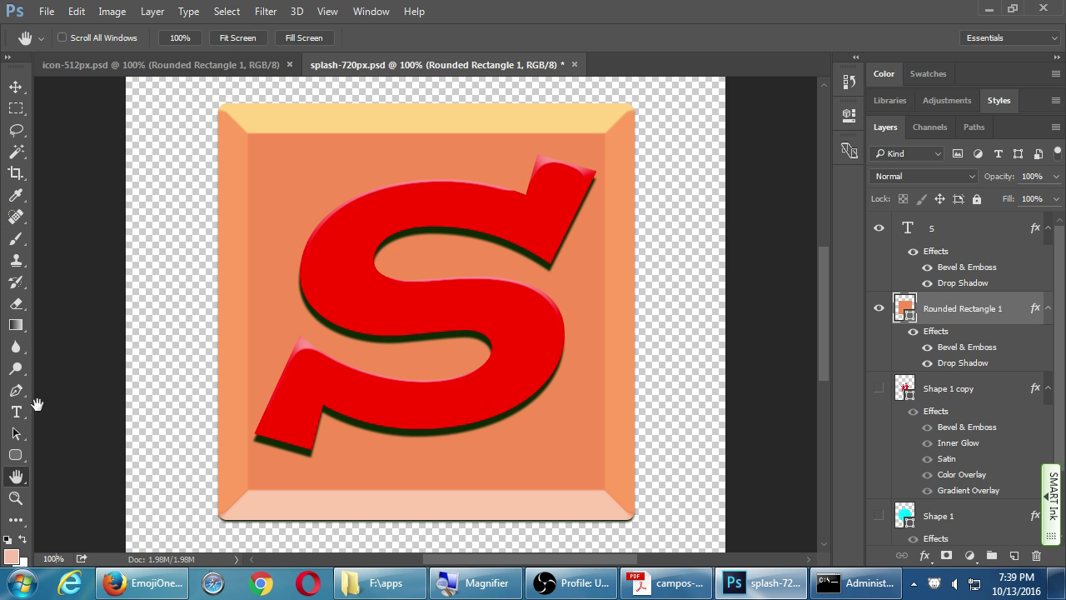
Add the text "mySDCE" in red 72 pt Postino Std Italic below the icon
{"action": "double_click", "coordinate": [18, 480]}
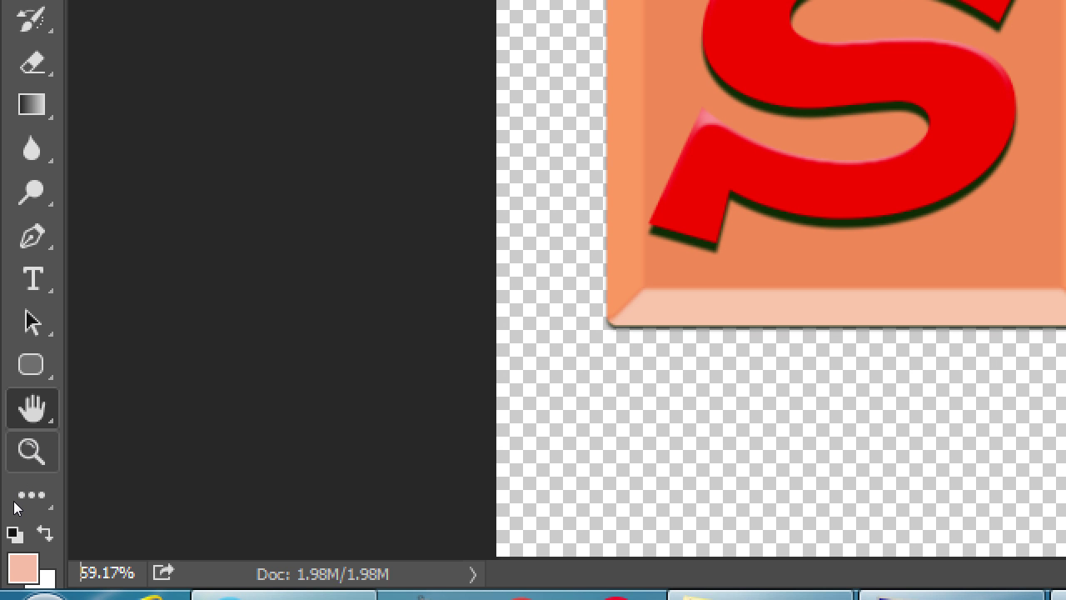
{"action": "key", "text": "ctrl+1"}
{"action": "key", "text": "ctrl+0"}
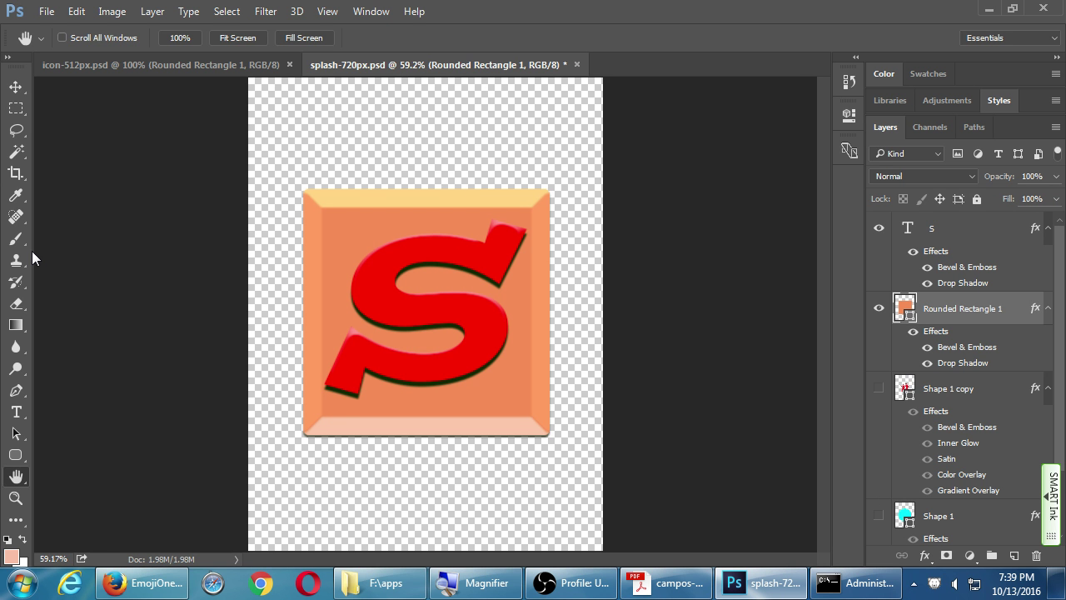
{"action": "key", "text": "t"}
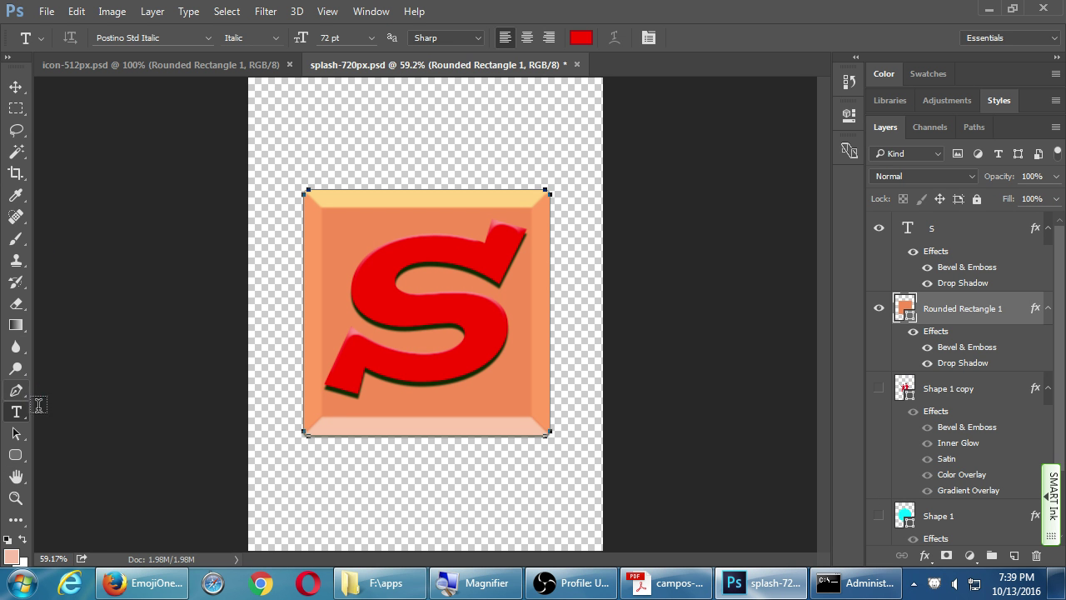
{"action": "left_click", "coordinate": [400, 498]}
{"action": "type", "text": "mySDCE"}
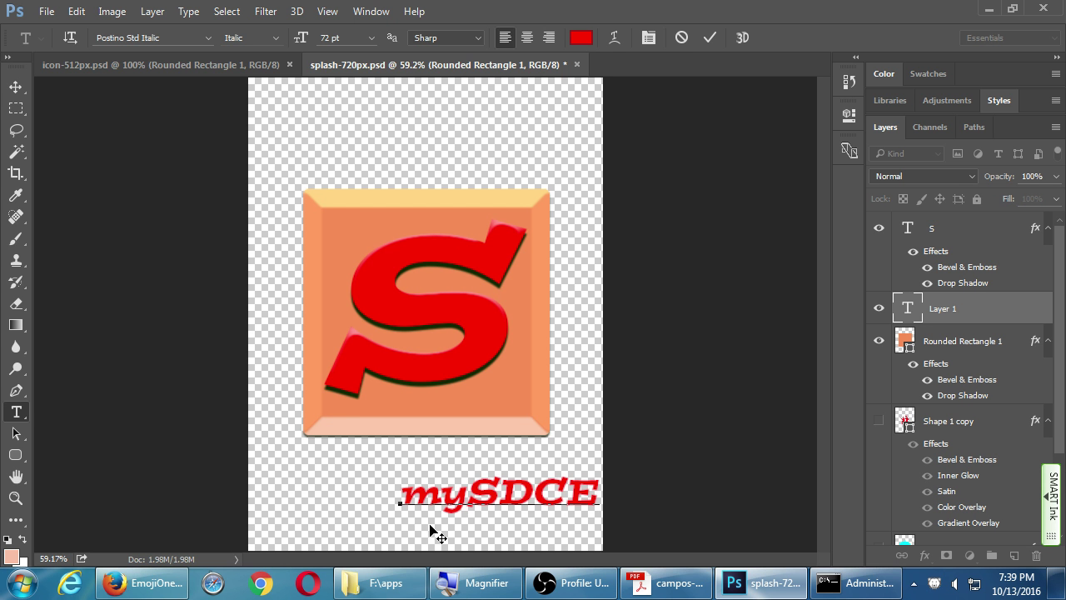
{"action": "key", "text": "ctrl+Return"}
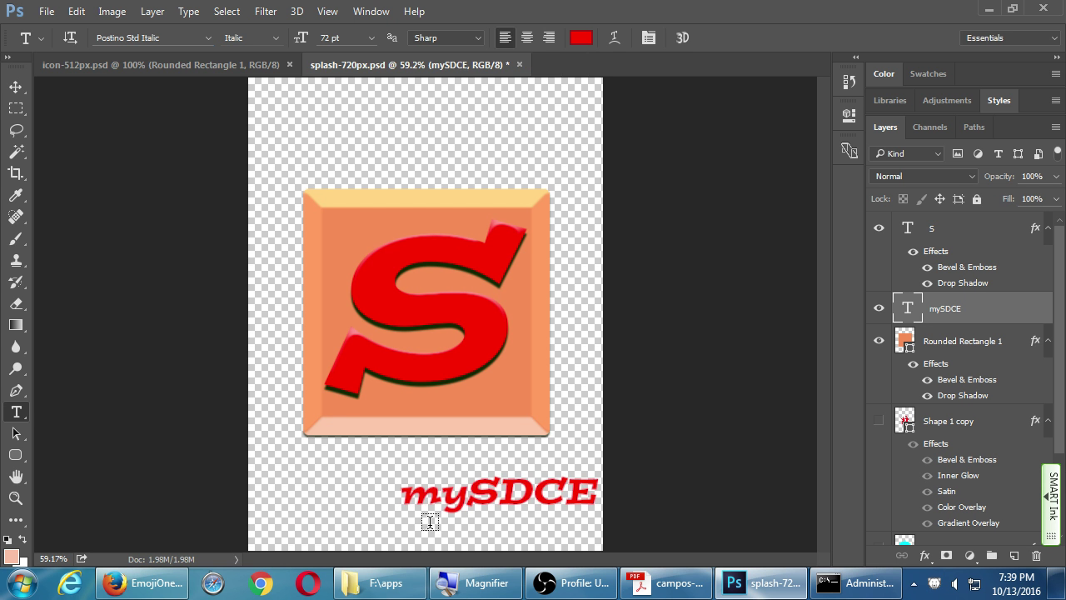
{"action": "key", "text": "Return"}
{"action": "key", "text": "alt+Down"}
{"action": "key", "text": "Escape"}
Center the mySDCE text roughly below the icon and put its layer at the top of the layer stack
{"action": "key", "text": "v"}
{"action": "left_click_drag", "start_coordinate": [525, 499], "coordinate": [464, 543]}
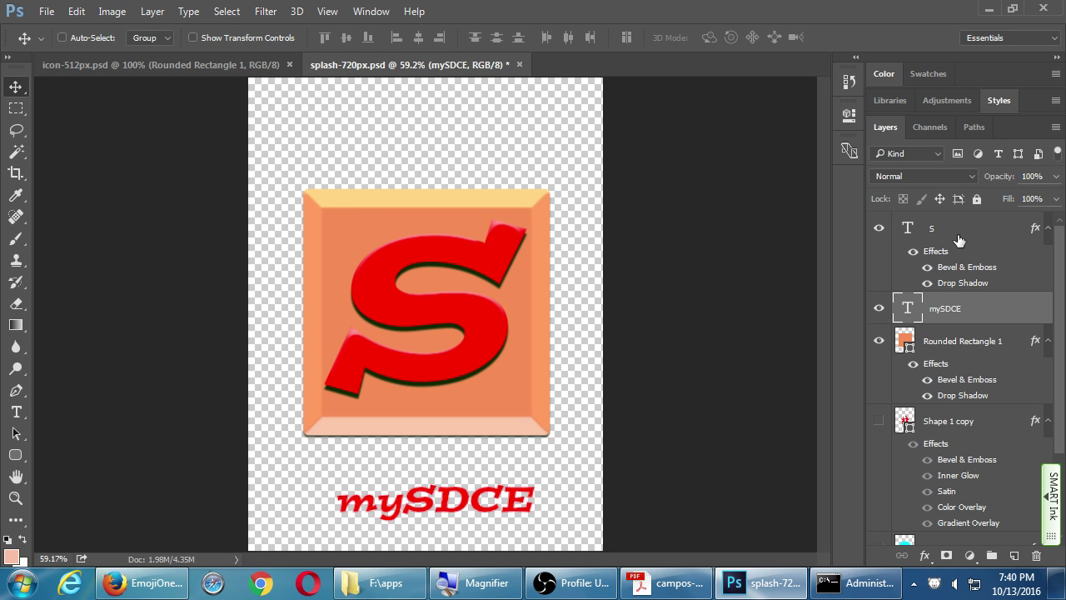
{"action": "left_click_drag", "start_coordinate": [954, 306], "coordinate": [952, 226]}
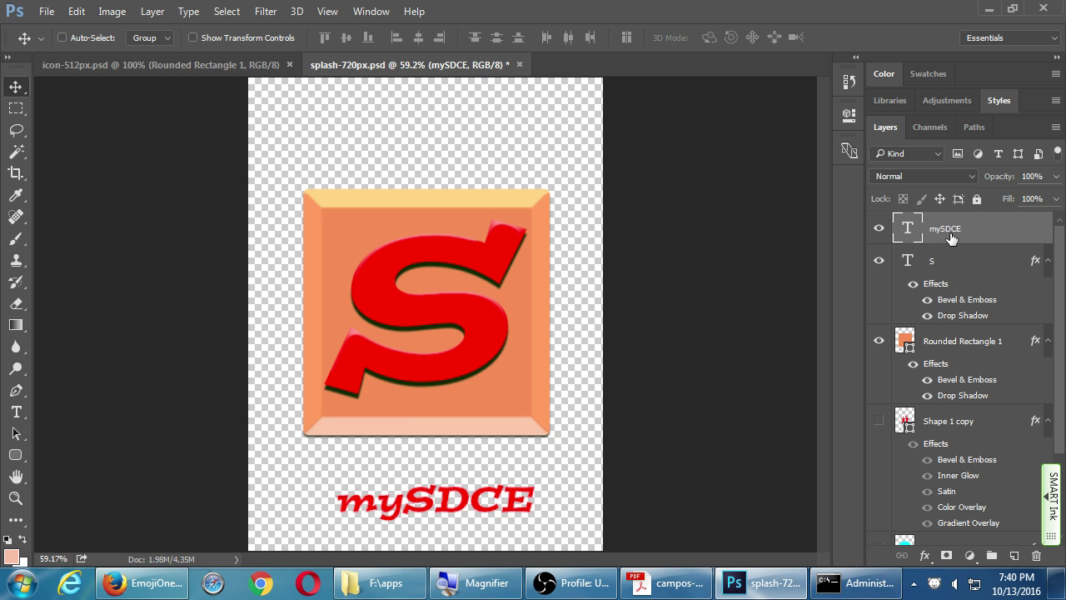
Move the S and Rounded Rectangle 1 layers up together, toward the upper edge of the canvas
{"action": "left_click", "coordinate": [951, 260]}
{"action": "left_click", "coordinate": [958, 341], "text": "shift"}
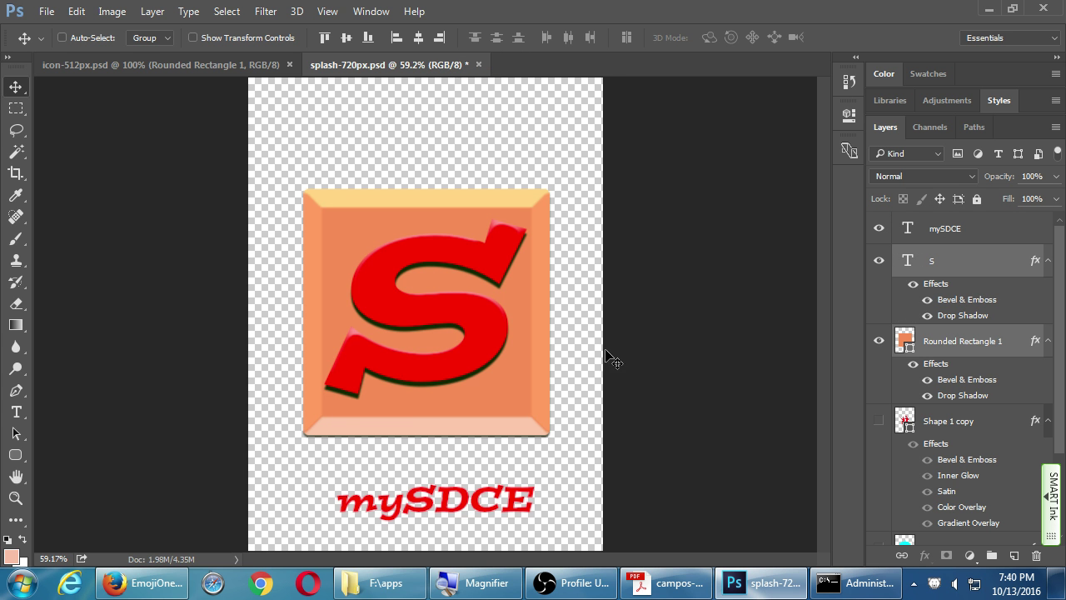
{"action": "left_click_drag", "start_coordinate": [495, 399], "coordinate": [503, 332]}
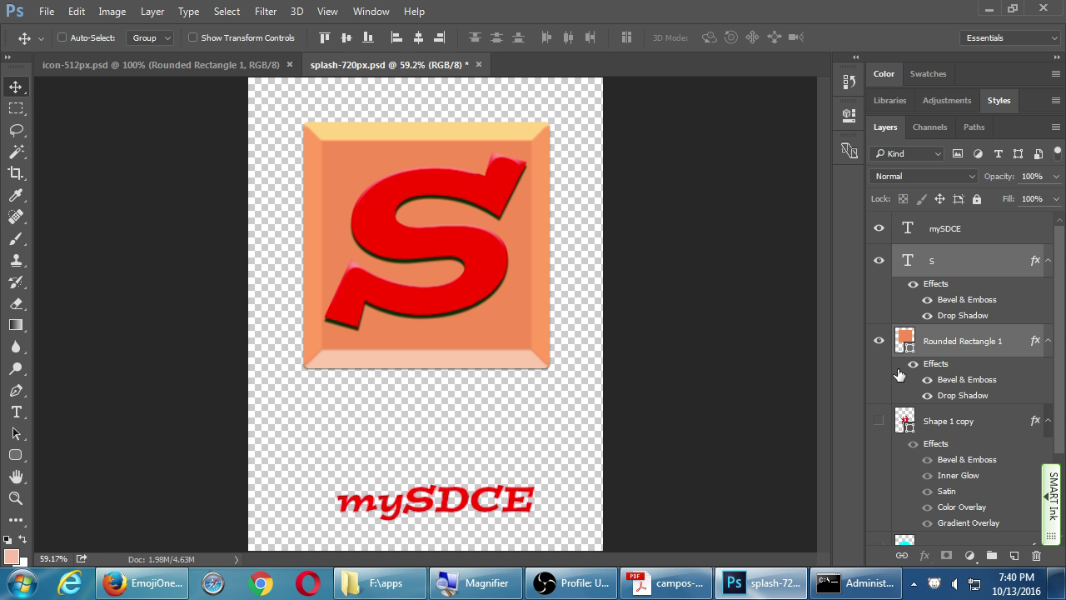
Select the S and Rounded Rectangle 1 layers together again and try shifting them sideways
{"action": "left_click", "coordinate": [983, 293]}
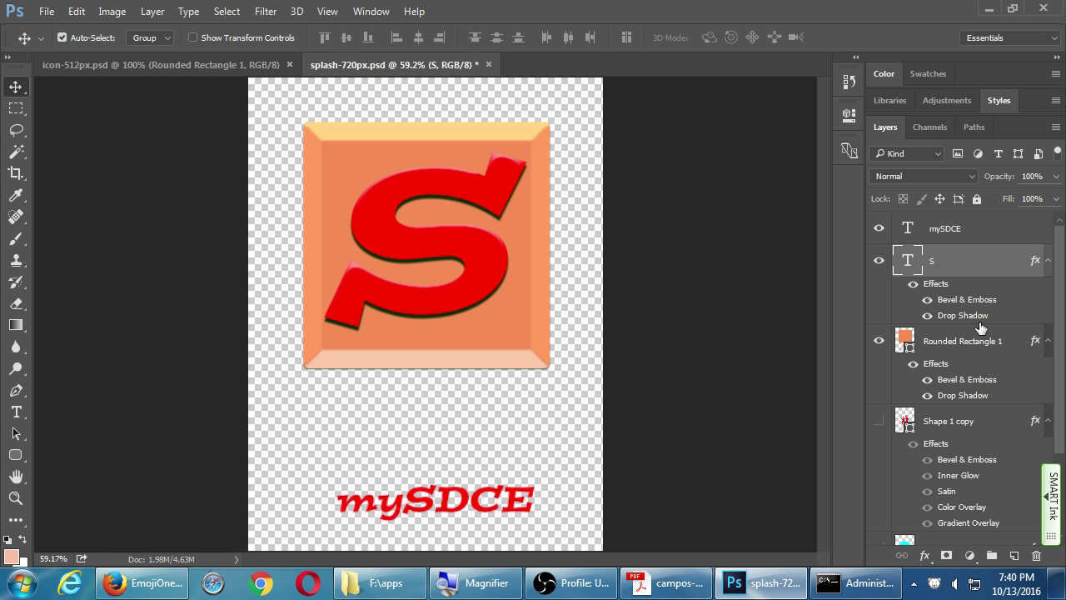
{"action": "left_click", "coordinate": [980, 348]}
{"action": "left_click", "coordinate": [974, 269], "text": "ctrl"}
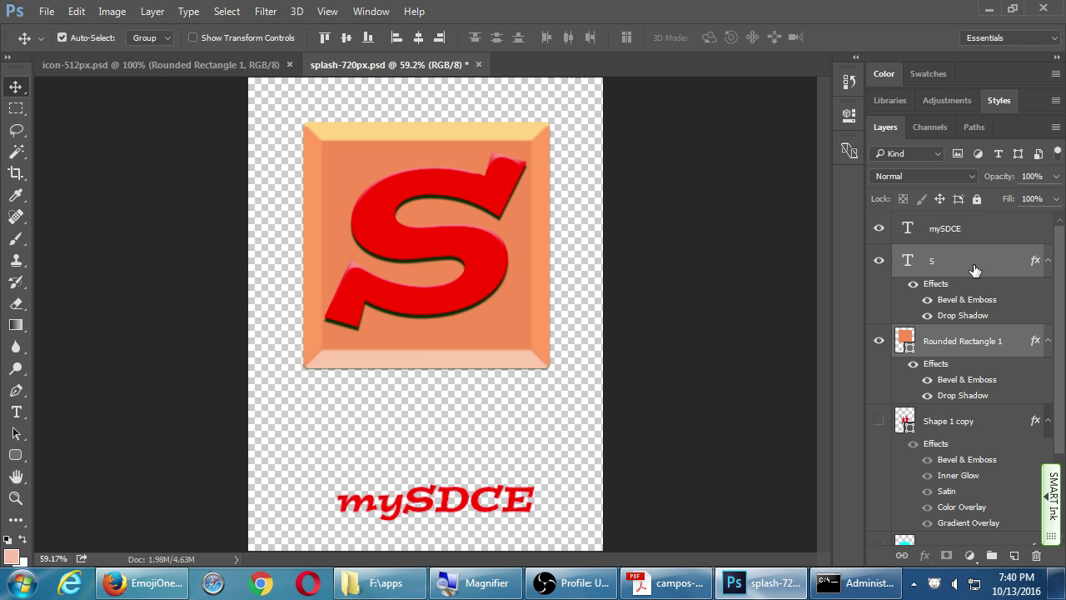
{"action": "left_click_drag", "start_coordinate": [498, 276], "coordinate": [461, 279]}
Try moving the S layer on its own off the rounded rectangle, and undo the move
{"action": "left_click", "coordinate": [993, 338]}
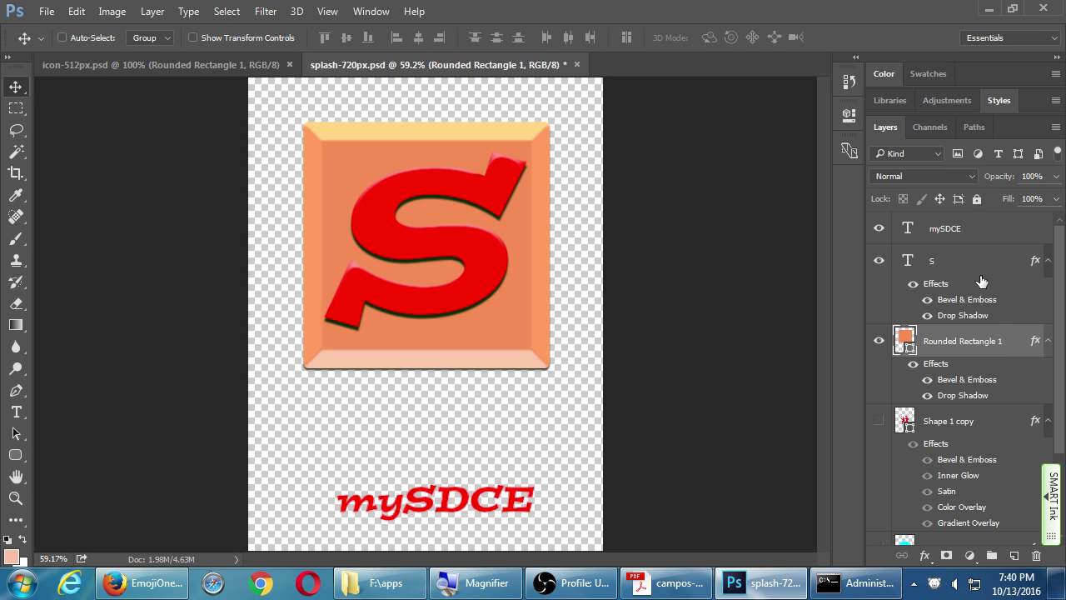
{"action": "left_click", "coordinate": [921, 267]}
{"action": "left_click_drag", "start_coordinate": [423, 245], "coordinate": [469, 319]}
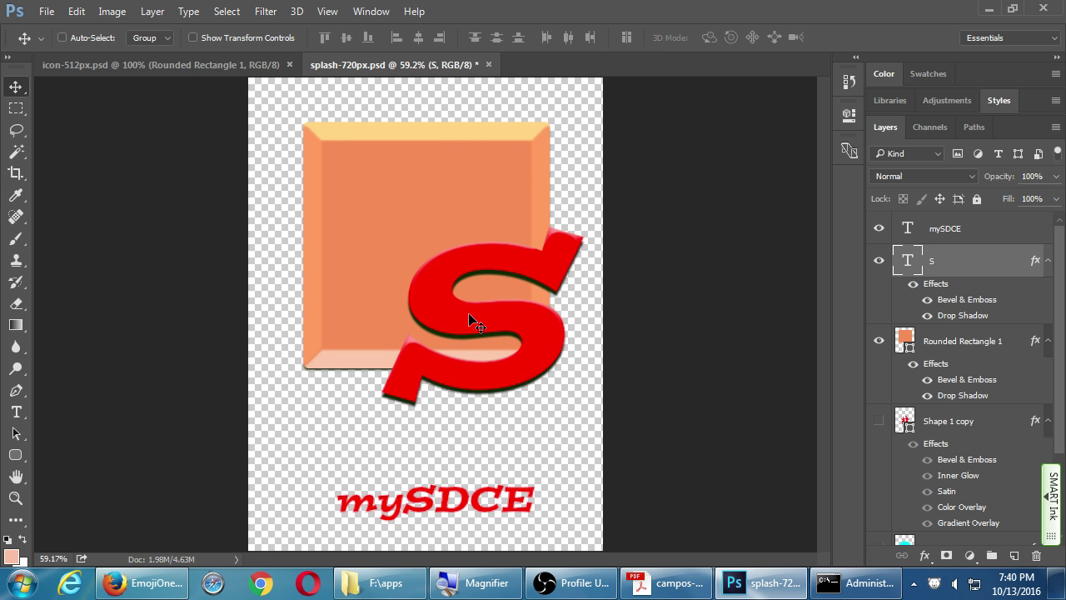
{"action": "key", "text": "ctrl+z"}
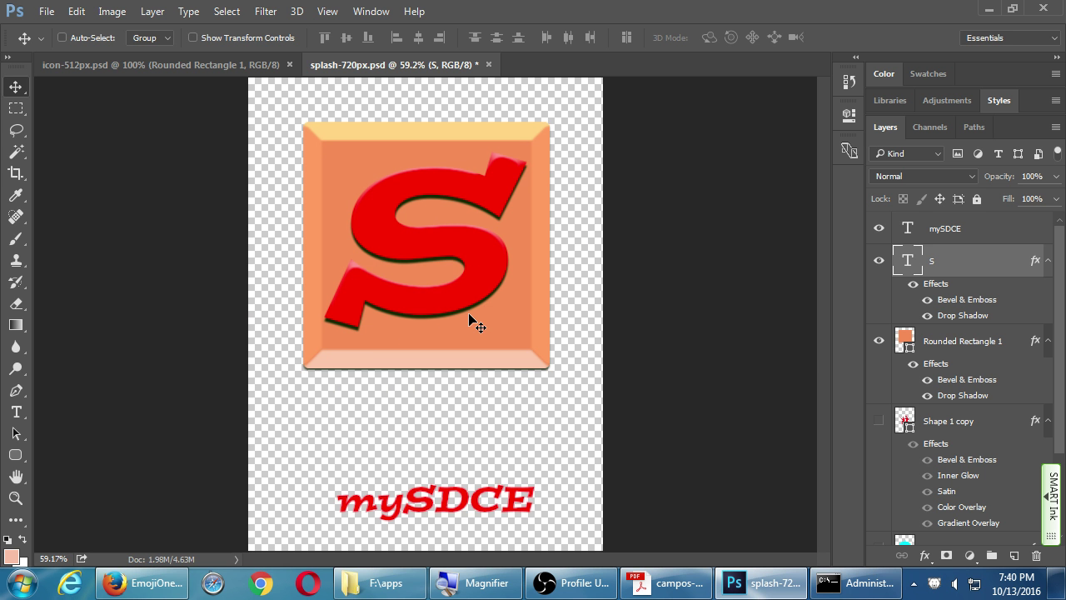
Select the S and Rounded Rectangle 1 layers together and nudge them slightly further up the canvas
{"action": "left_click", "coordinate": [976, 341], "text": "ctrl"}
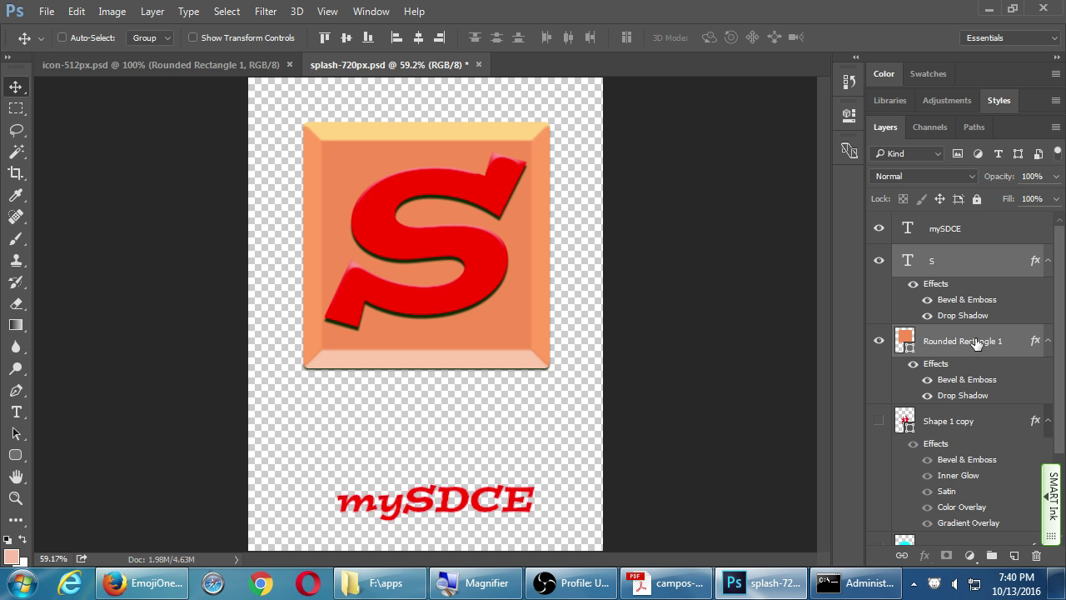
{"action": "key", "text": "shift+Up"}
{"action": "key", "text": "shift+Up"}
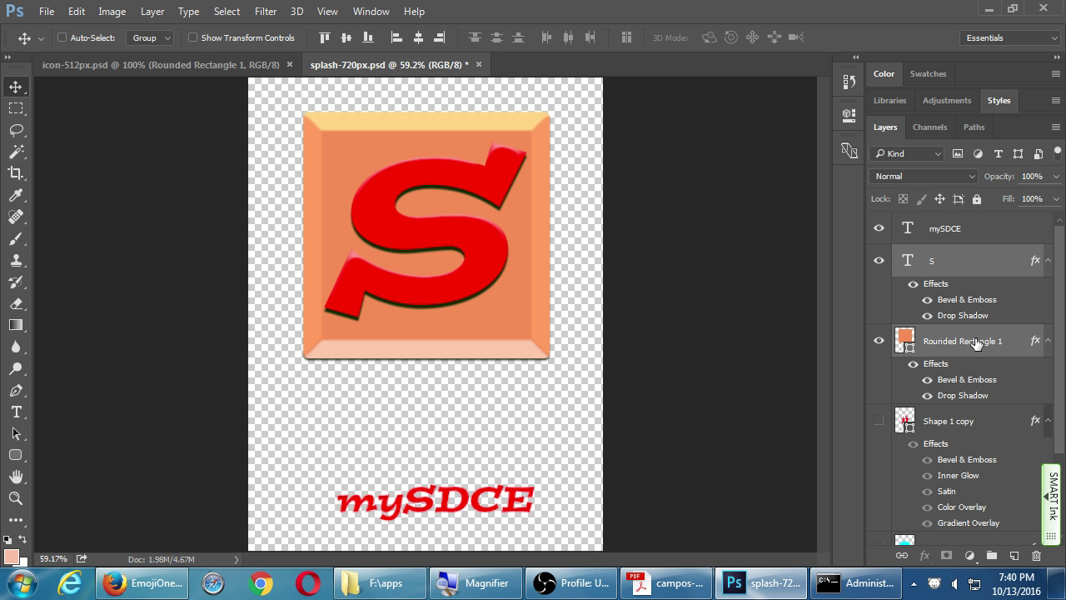
Move the mySDCE text layer straight up until it sits just below the icon
{"action": "left_click", "coordinate": [958, 228]}
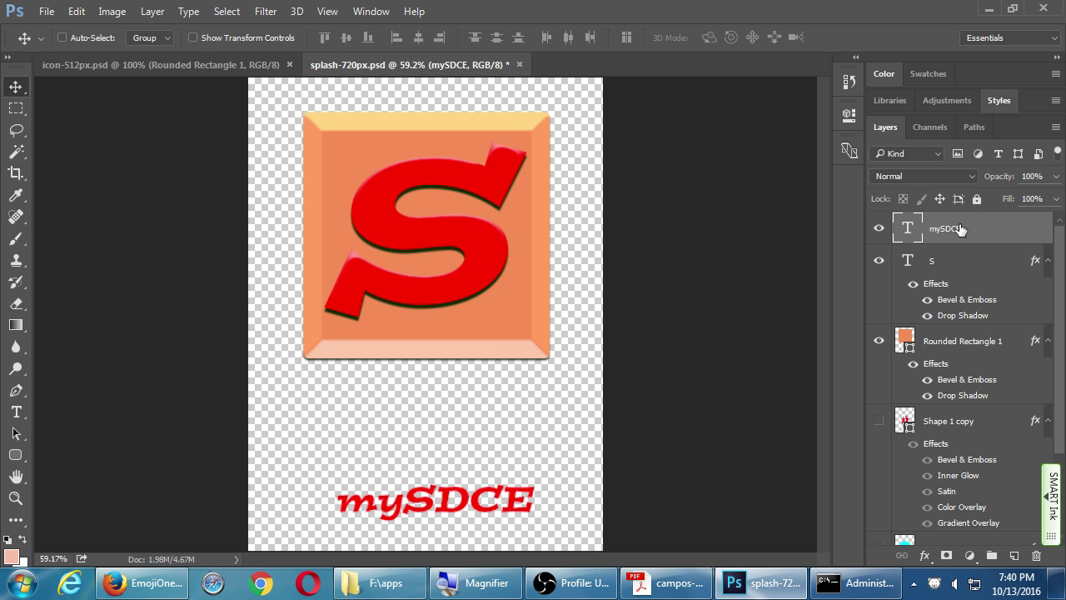
{"action": "key", "text": "shift+Up"}
{"action": "key", "text": "shift+Up"}
{"action": "key", "text": "shift+Up"}
{"action": "key", "text": "shift+Up"}
{"action": "key", "text": "shift+Up"}
{"action": "key", "text": "shift+Up"}
{"action": "key", "text": "shift+Up"}
{"action": "key", "text": "shift+Up"}
{"action": "key", "text": "shift+Up"}
{"action": "key", "text": "shift+Up"}
{"action": "key", "text": "shift+Up"}
{"action": "key", "text": "shift+Up"}
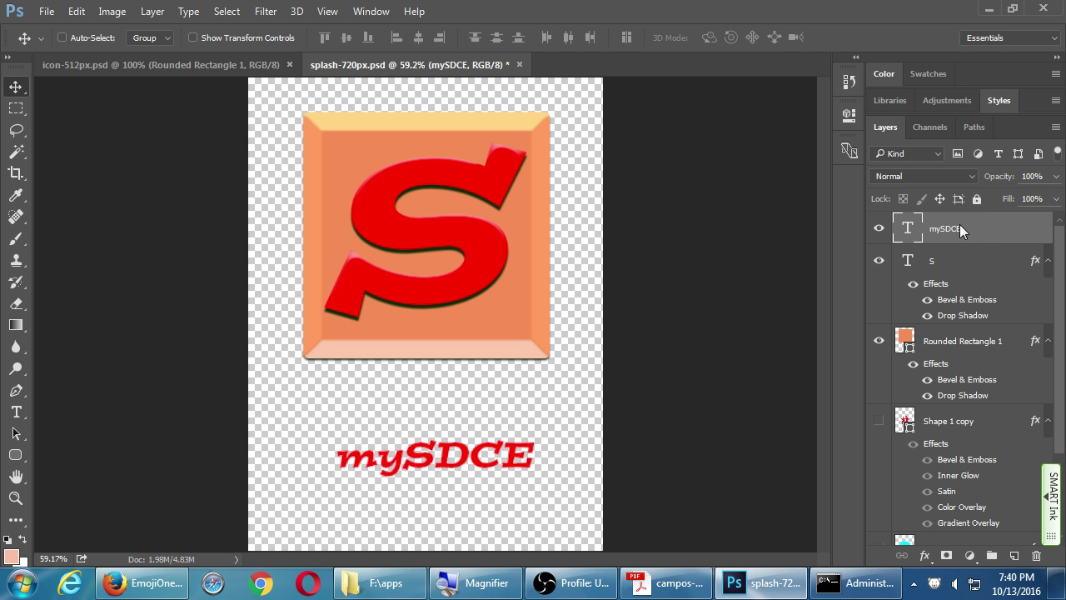
{"action": "key", "text": "shift+Up"}
{"action": "key", "text": "shift+Up"}
{"action": "key", "text": "shift+Up"}
{"action": "key", "text": "shift+Up"}
{"action": "key", "text": "shift+Up"}
{"action": "key", "text": "shift+Up"}
{"action": "key", "text": "shift+Up"}
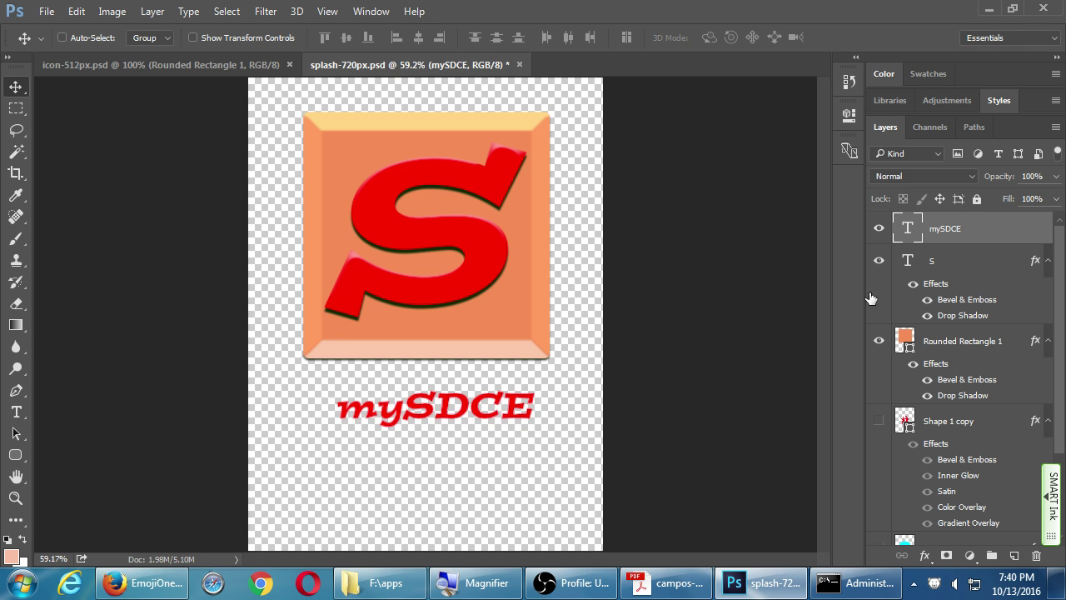
Scale the mySDCE text up until it is wider than the icon and nearly fills the canvas width
{"action": "key", "text": "ctrl+t"}
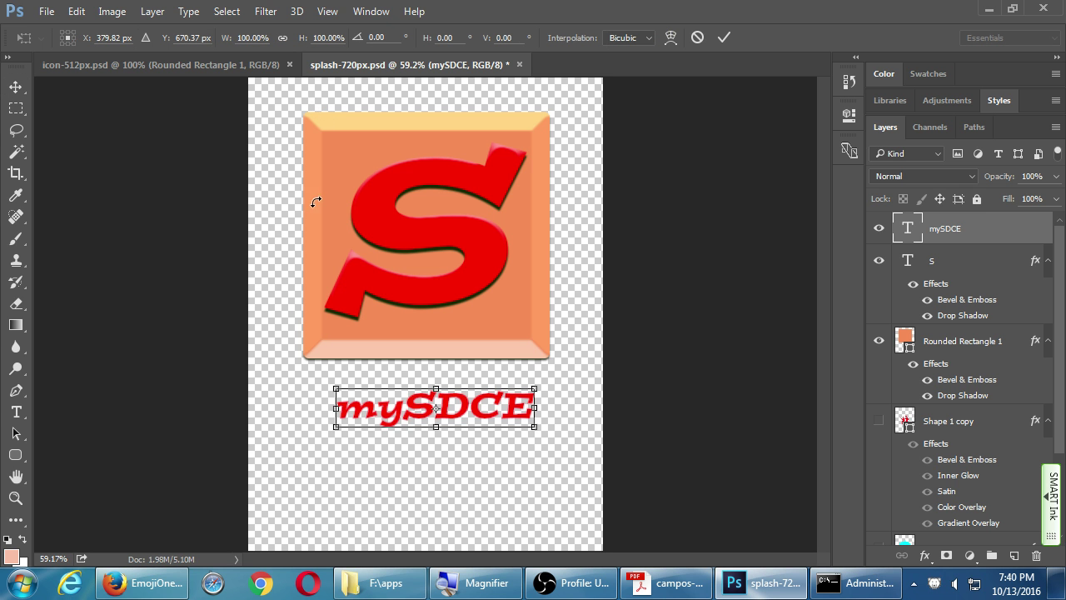
{"action": "left_click_drag", "start_coordinate": [534, 431], "coordinate": [578, 490]}
{"action": "key", "text": "Return"}
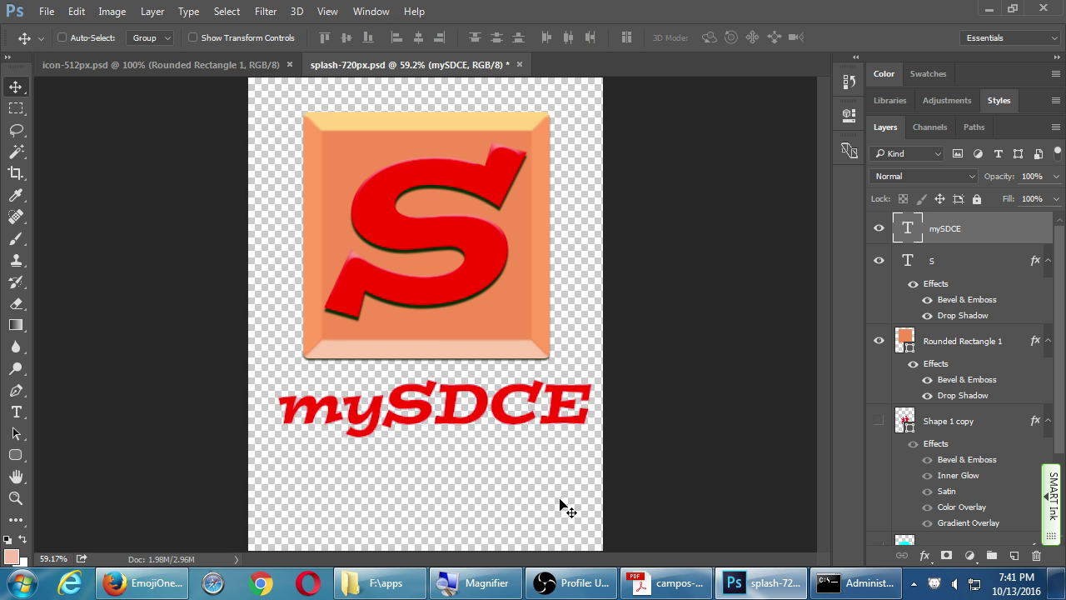
Nudge the enlarged mySDCE text left to center it under the icon, and down to widen the gap
{"action": "key", "text": "shift+Left"}
{"action": "key", "text": "shift+Left"}
{"action": "key", "text": "shift+Left"}
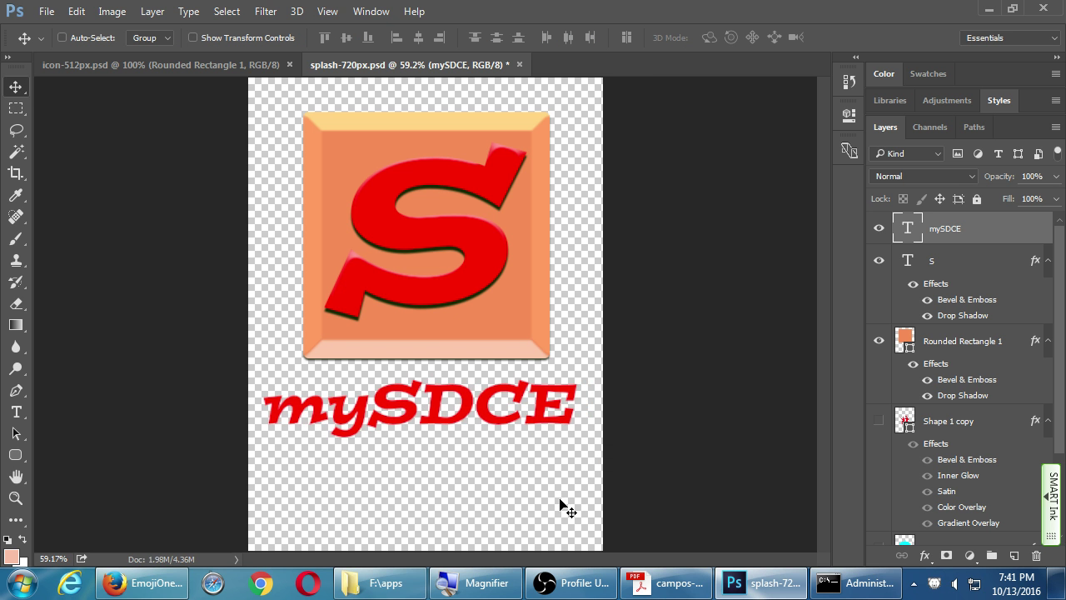
{"action": "key", "text": "shift+Down"}
{"action": "key", "text": "shift+Down"}
{"action": "key", "text": "shift+Down"}
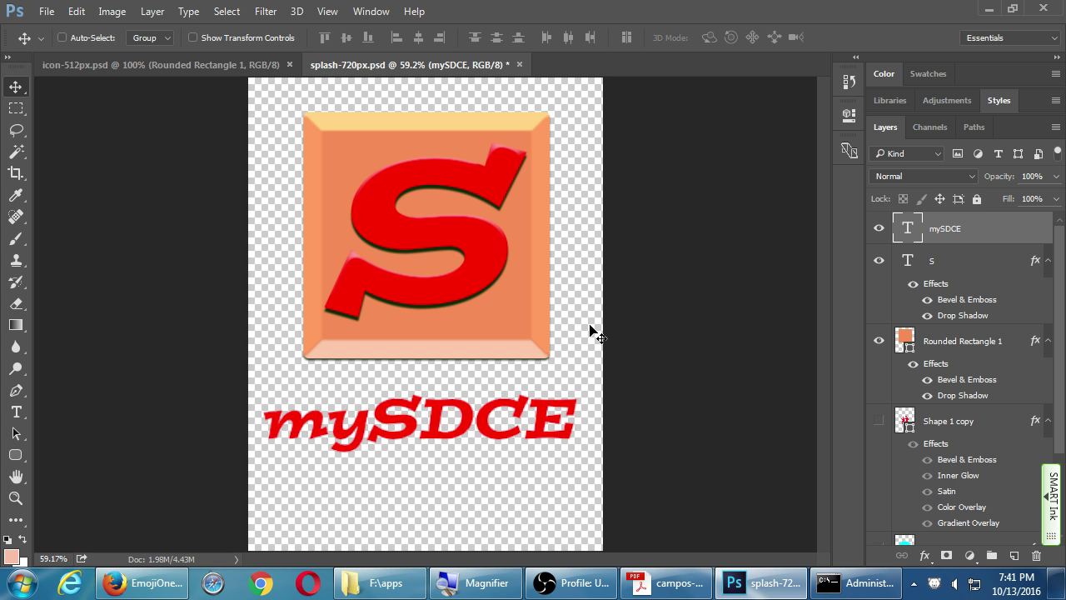
Add a Drop Shadow with the preset values to the mySDCE layer and copy the S layer's Bevel & Emboss onto it
{"action": "key", "text": "h"}
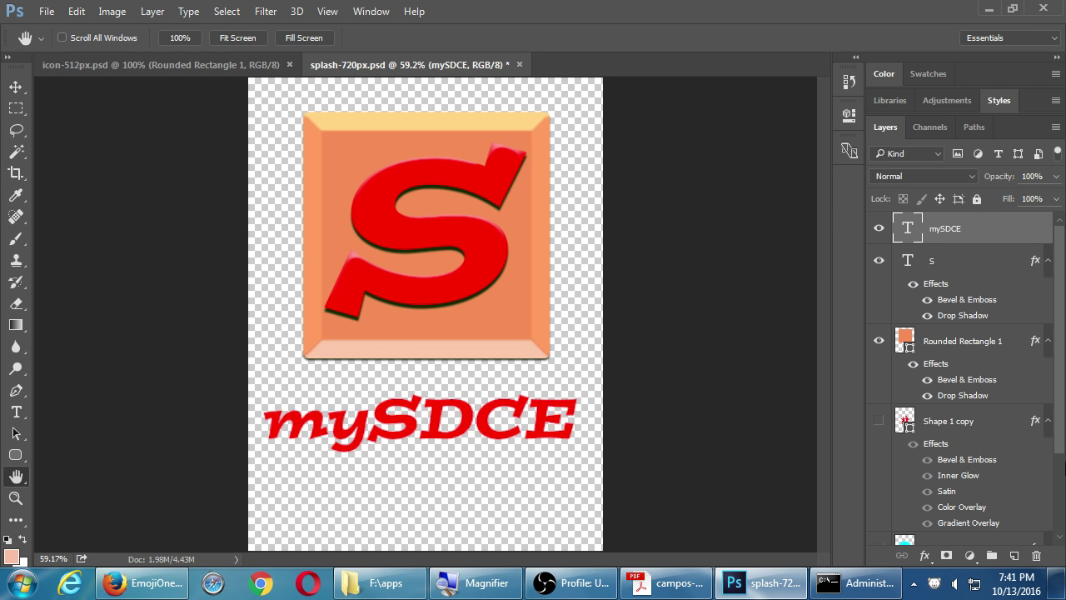
{"action": "left_click", "coordinate": [925, 555]}
{"action": "left_click", "coordinate": [946, 543]}
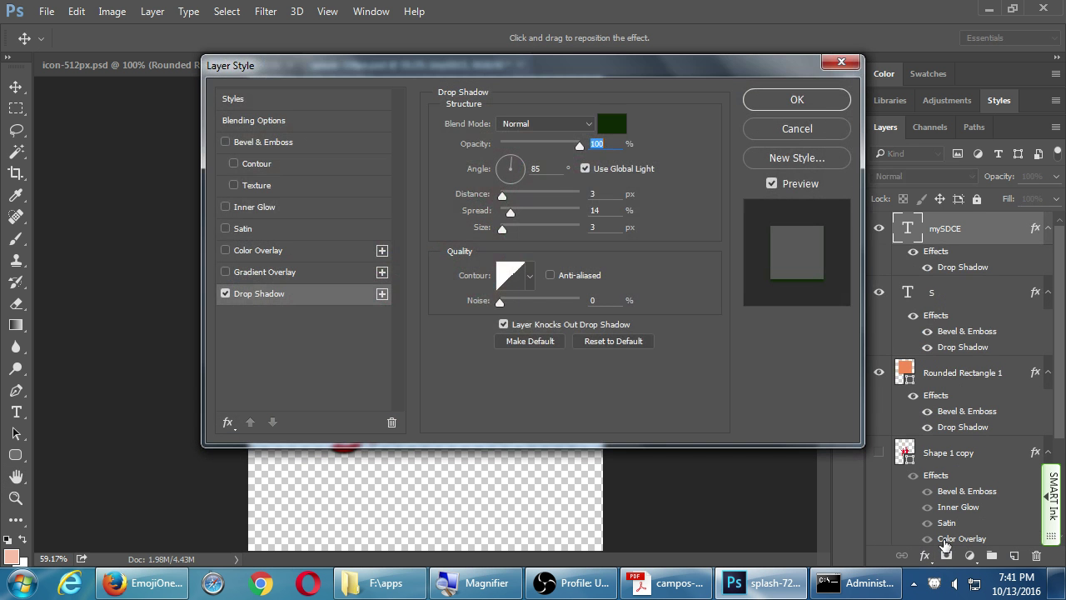
{"action": "left_click", "coordinate": [787, 97]}
{"action": "key", "text": "space"}
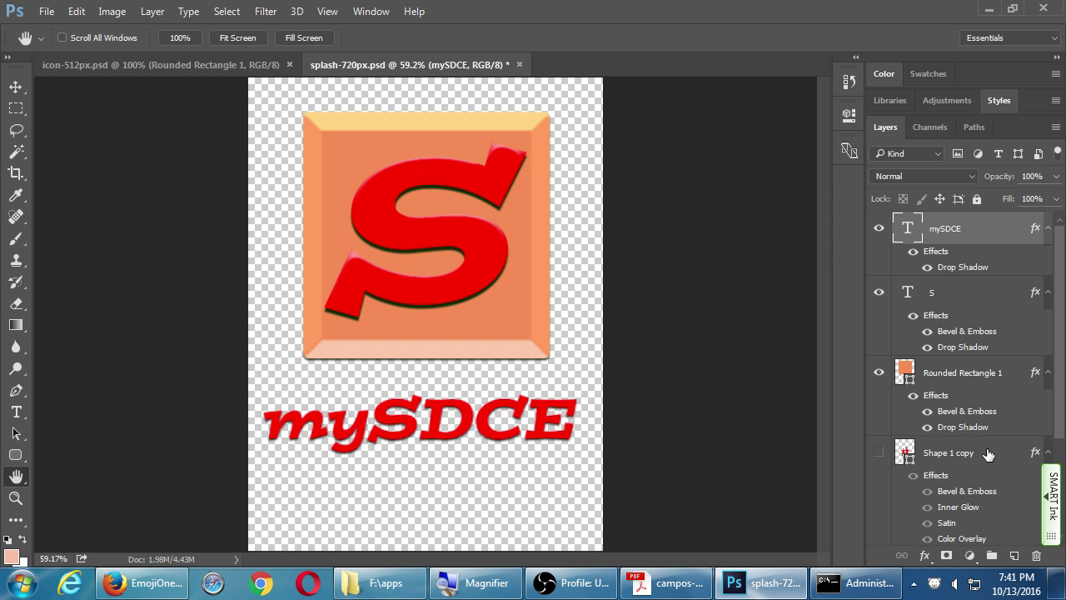
{"action": "left_click_drag", "start_coordinate": [966, 333], "coordinate": [960, 241]}
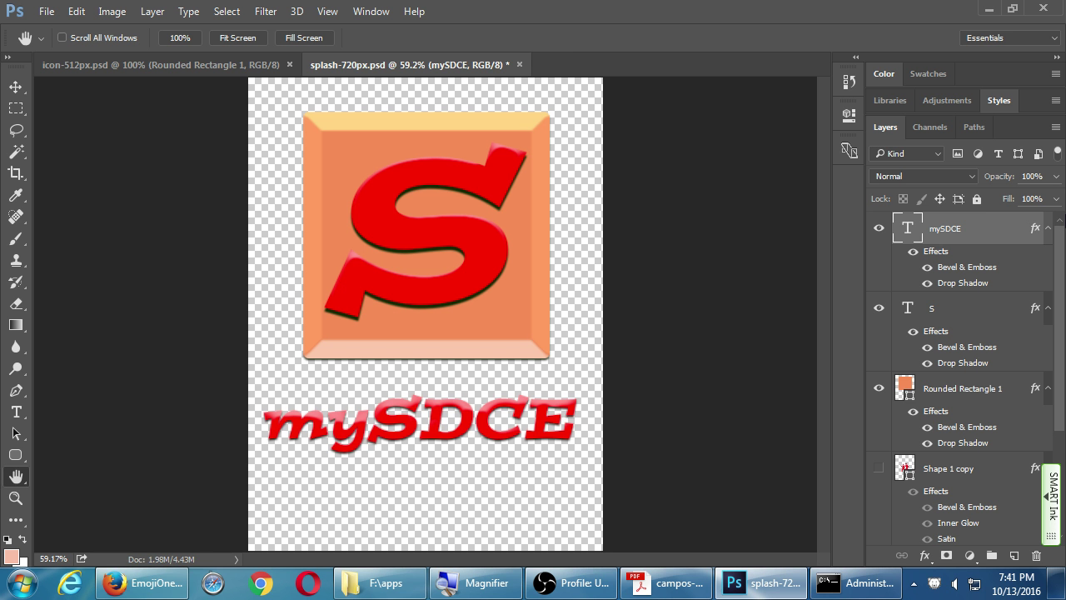
Save the document and set up its Save for Web export as PNG-24 with Transparency off
{"action": "key", "text": "ctrl+s"}
{"action": "left_click", "coordinate": [44, 11]}
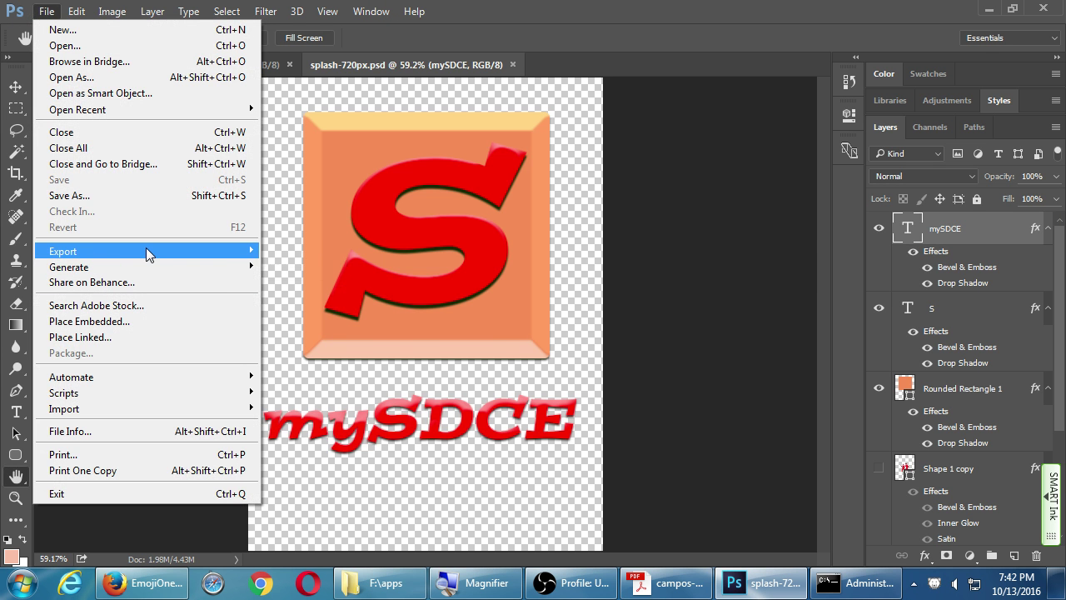
{"action": "mouse_move", "coordinate": [145, 247]}
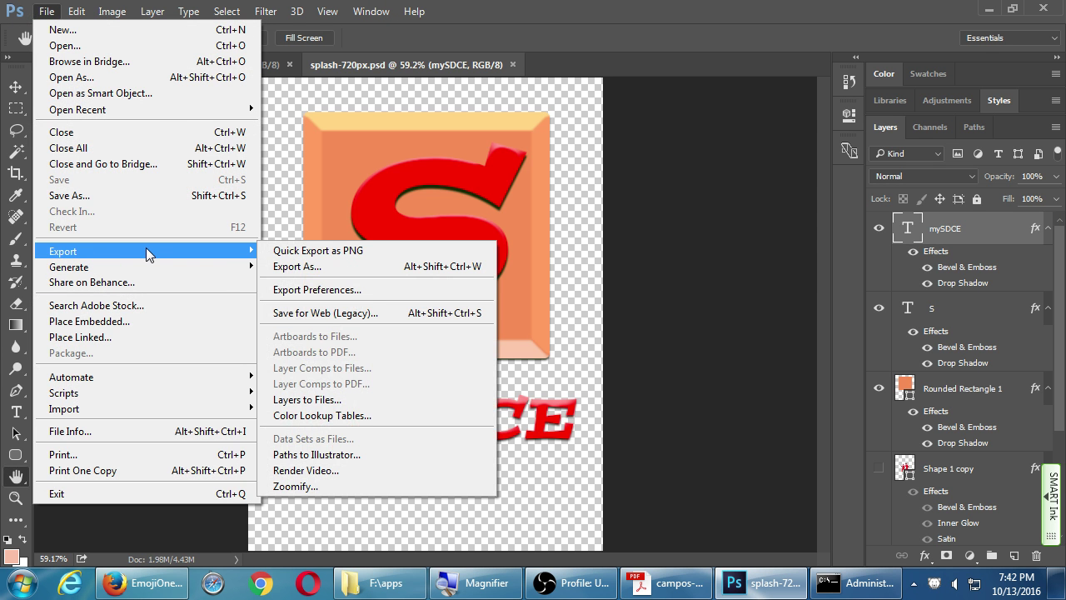
{"action": "left_click", "coordinate": [360, 313]}
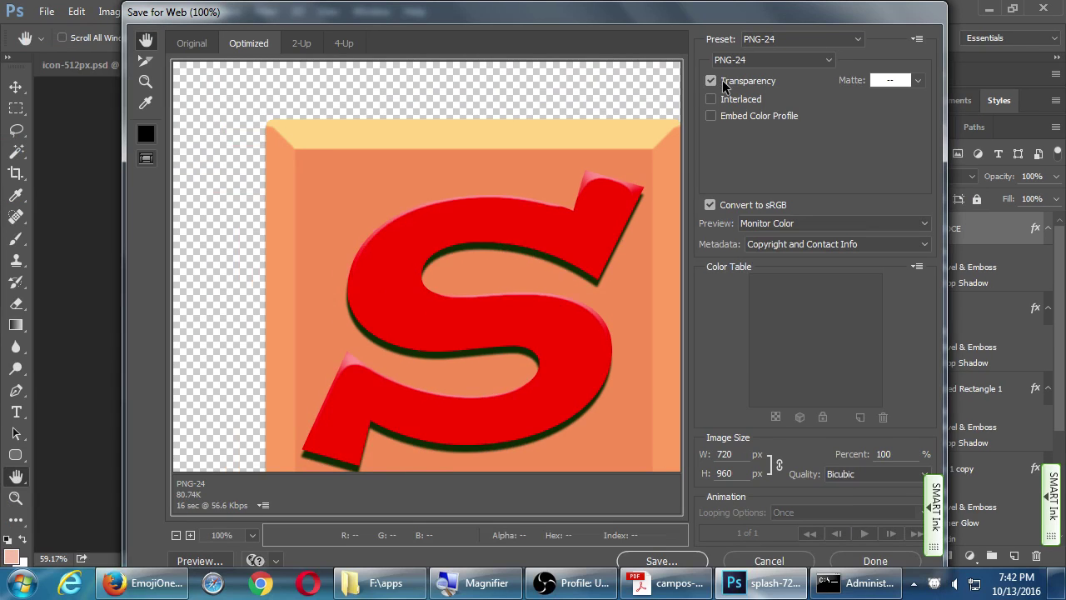
{"action": "left_click", "coordinate": [722, 82]}
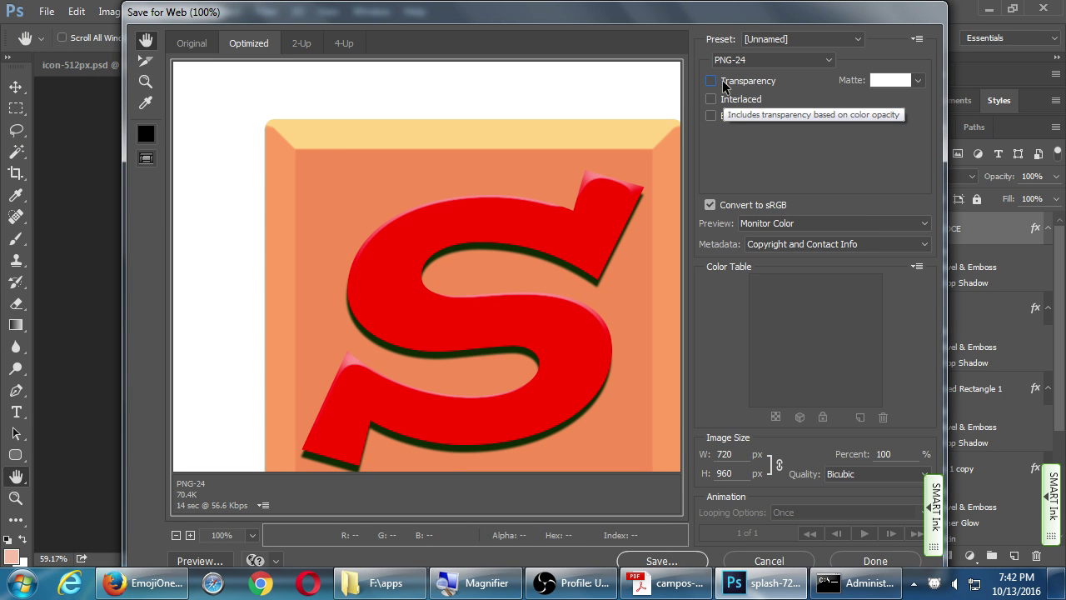
{"action": "double_click", "coordinate": [147, 42]}
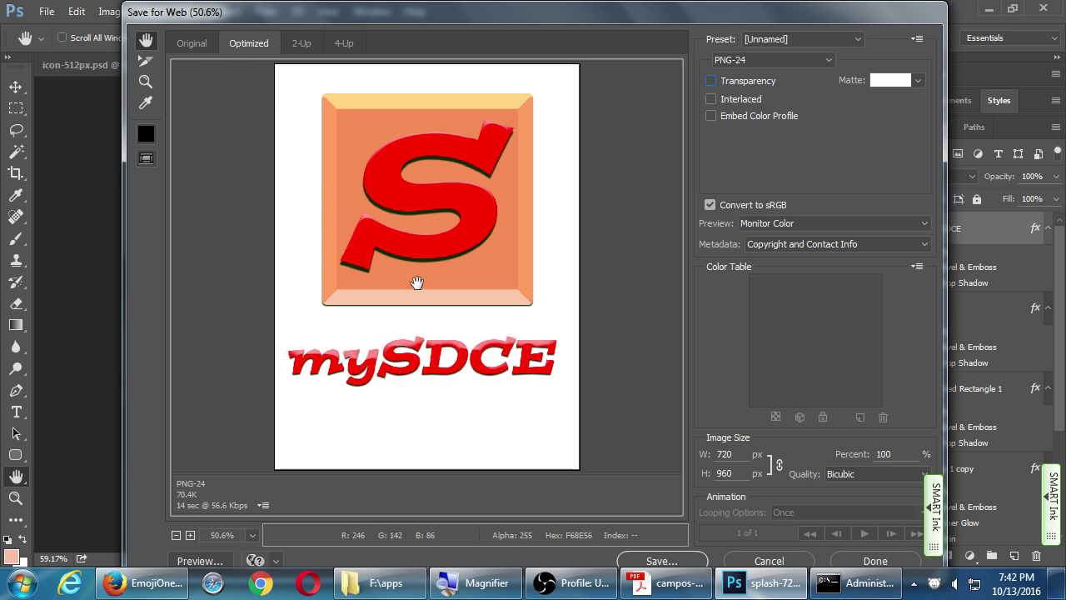
Try a black matte for the exported image and set the matte back to white
{"action": "left_click", "coordinate": [920, 81]}
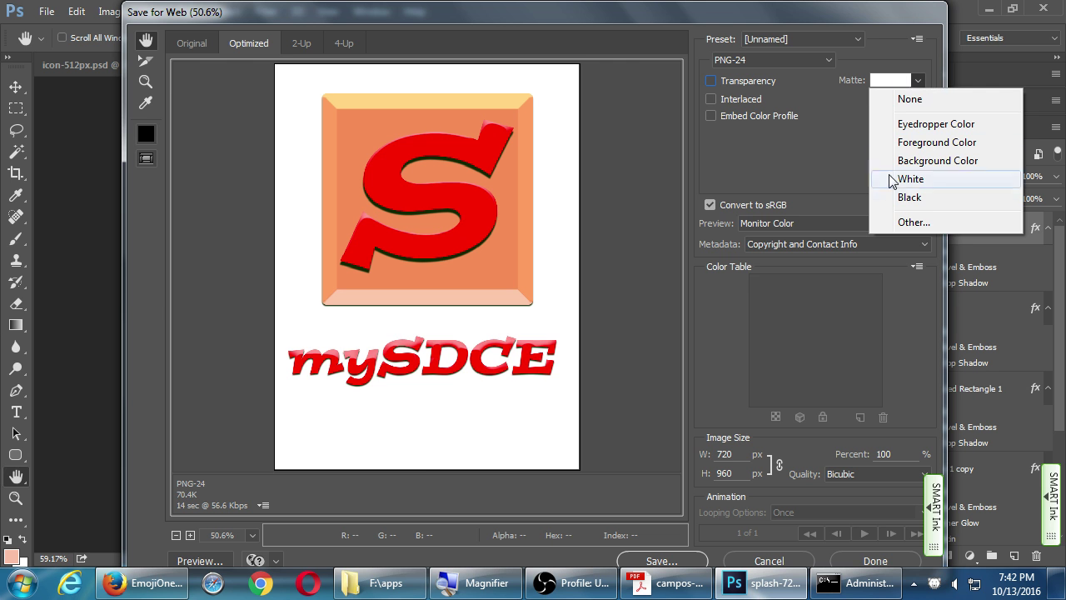
{"action": "left_click", "coordinate": [893, 200]}
{"action": "left_click", "coordinate": [919, 82]}
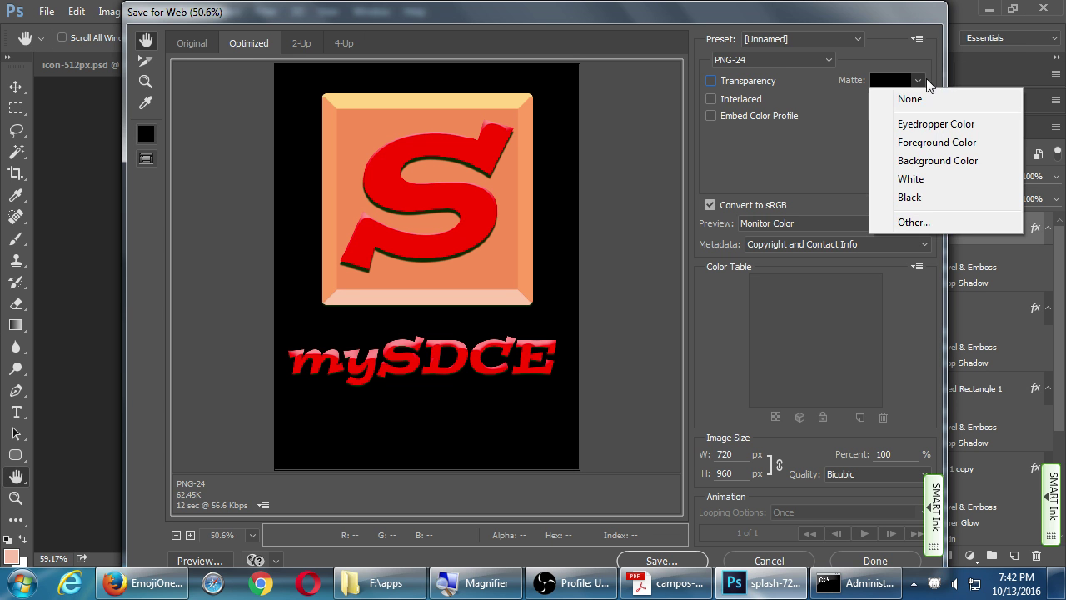
{"action": "left_click", "coordinate": [910, 179]}
Try a custom red matte color, e94242, for the exported image
{"action": "left_click", "coordinate": [917, 81]}
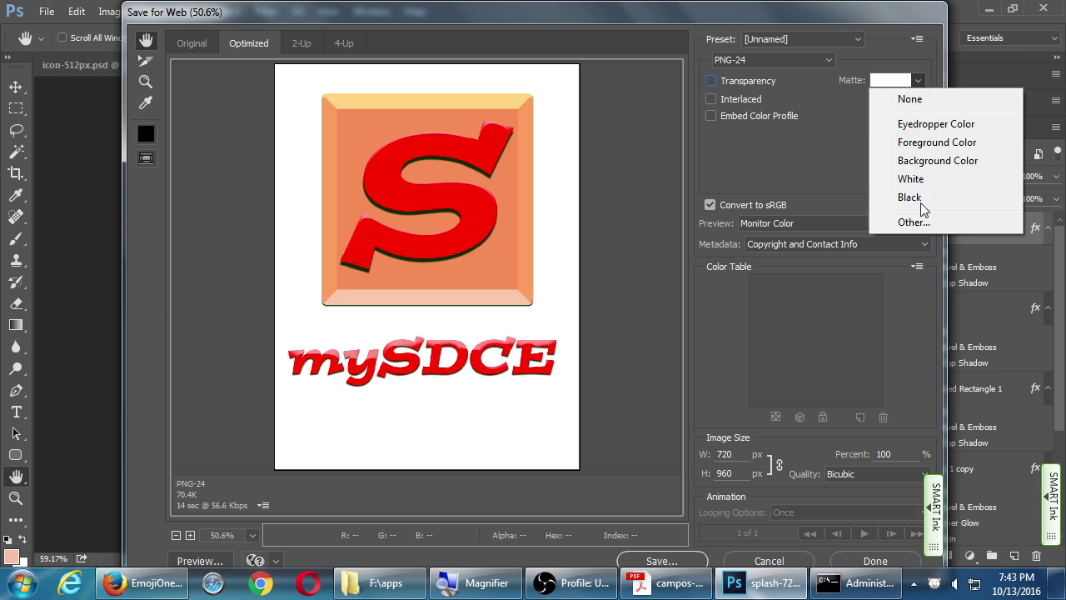
{"action": "left_click", "coordinate": [917, 223]}
{"action": "left_click", "coordinate": [626, 153]}
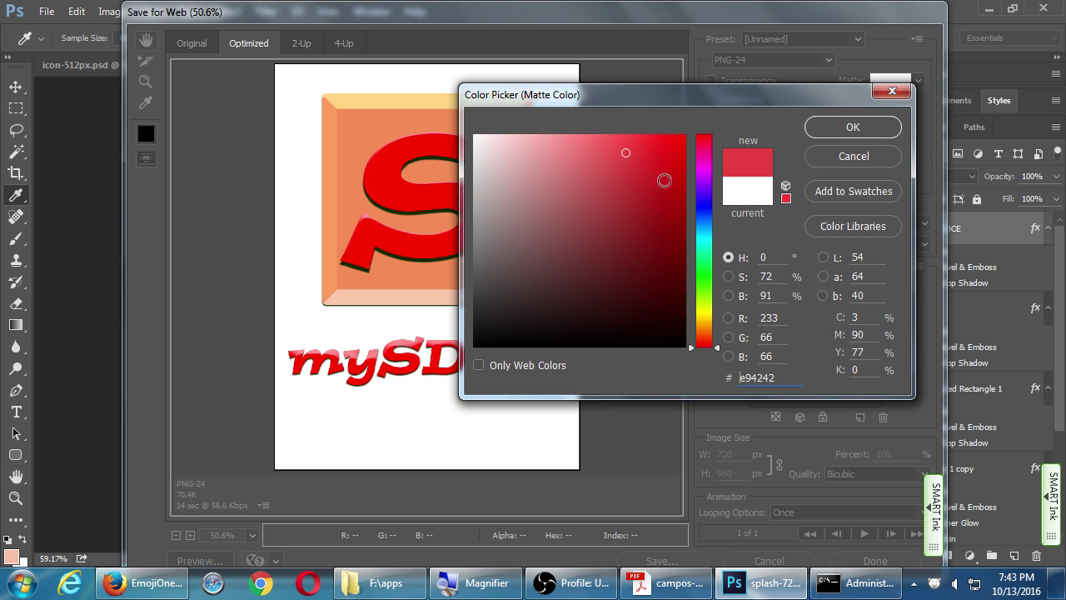
{"action": "left_click", "coordinate": [825, 128]}
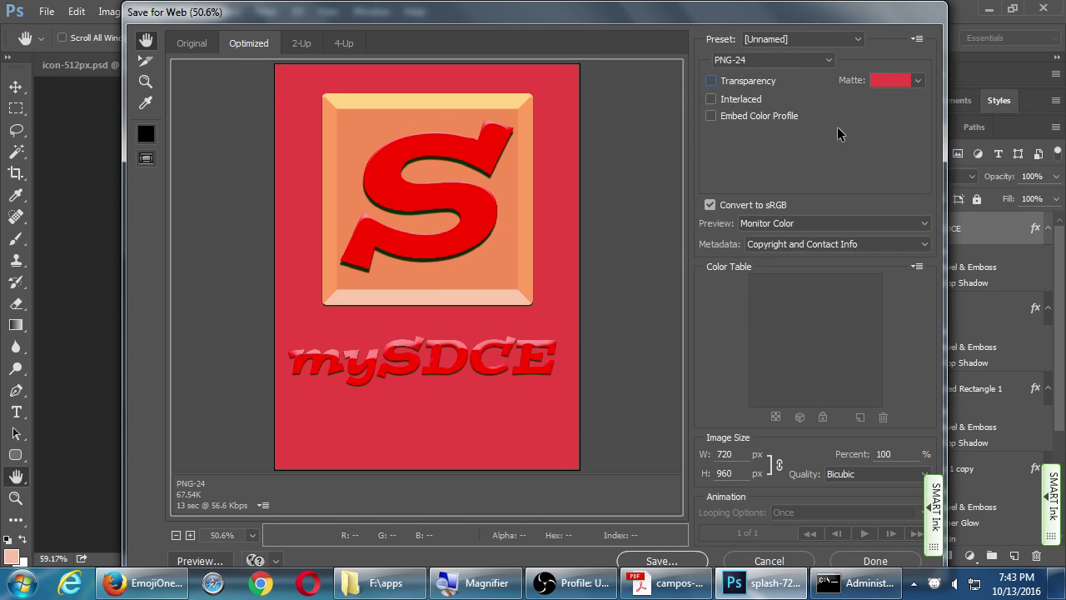
Try a near-white pink, fef5f5, as the custom matte color
{"action": "left_click", "coordinate": [917, 81]}
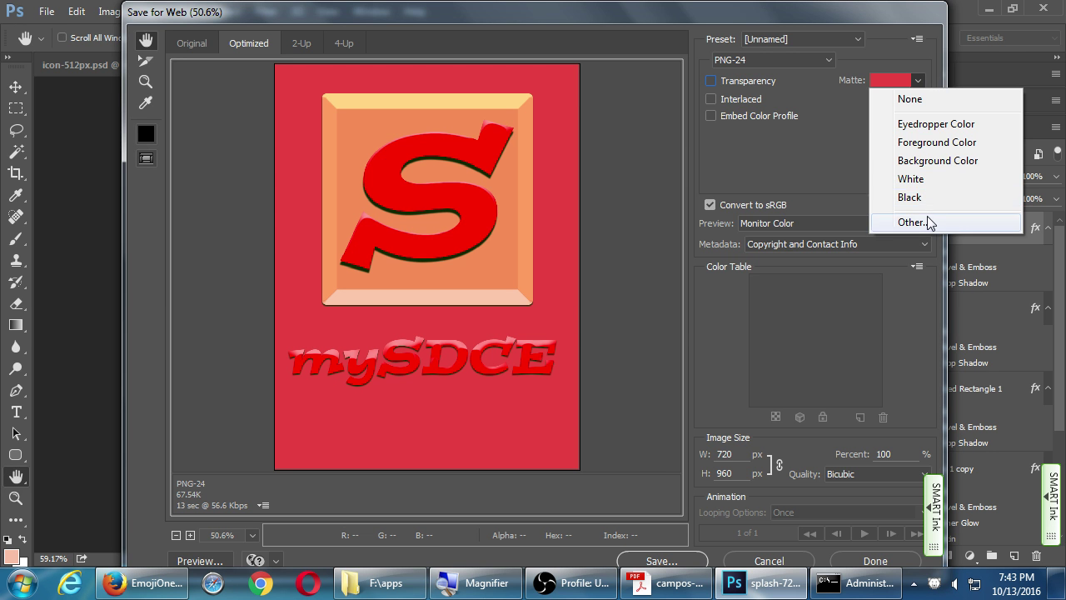
{"action": "left_click", "coordinate": [921, 222]}
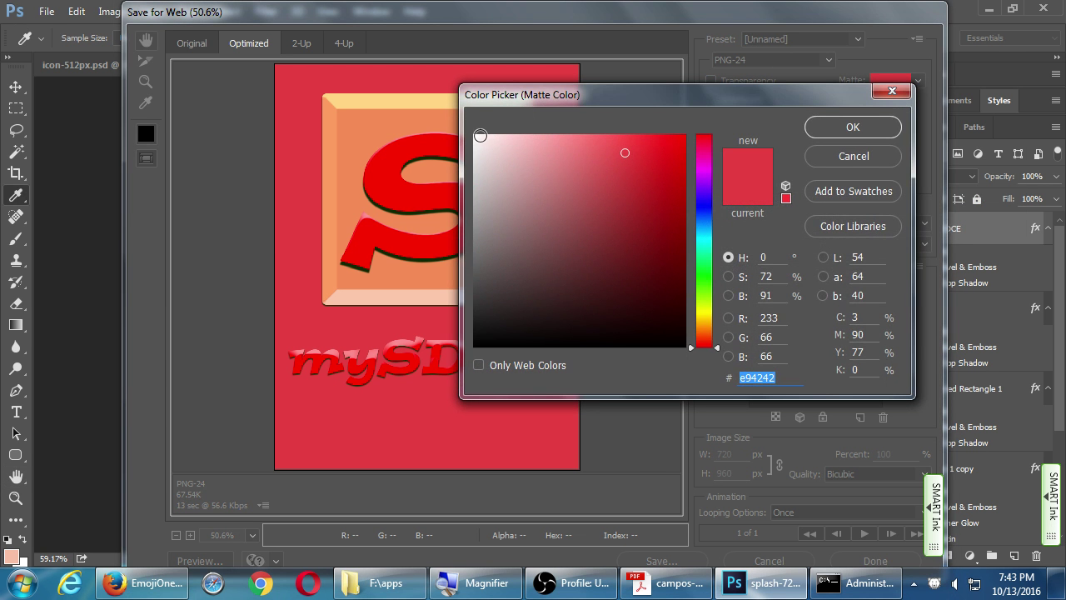
{"action": "left_click", "coordinate": [482, 135]}
{"action": "left_click", "coordinate": [829, 130]}
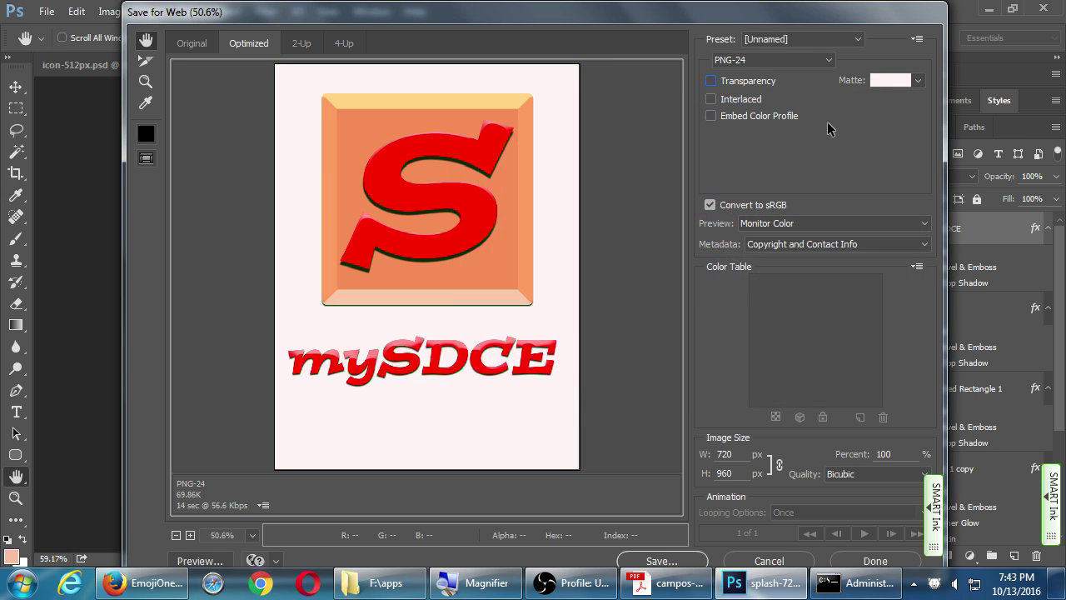
Sample several matte shades in the color picker and apply the pale pink f7e2e2
{"action": "left_click", "coordinate": [918, 80]}
{"action": "left_click", "coordinate": [895, 58]}
{"action": "left_click", "coordinate": [893, 84]}
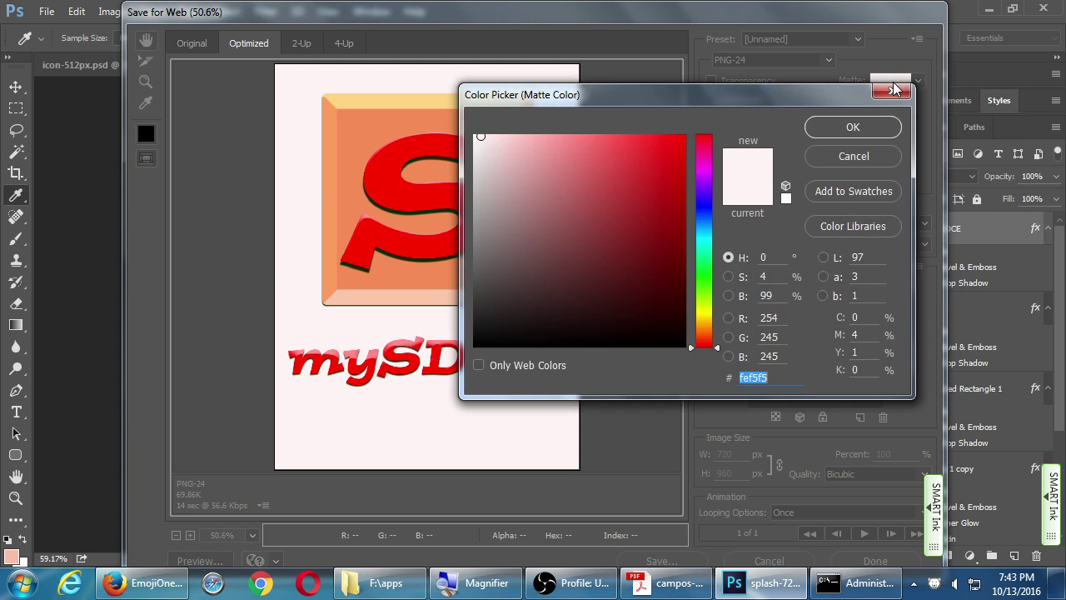
{"action": "left_click", "coordinate": [488, 154]}
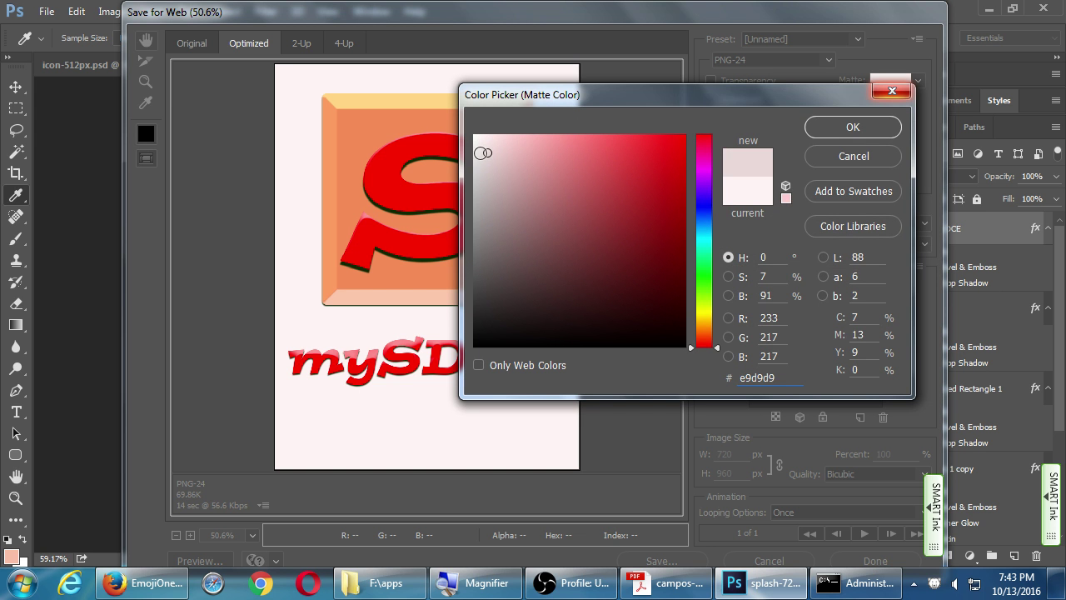
{"action": "left_click", "coordinate": [583, 202]}
{"action": "left_click", "coordinate": [641, 244]}
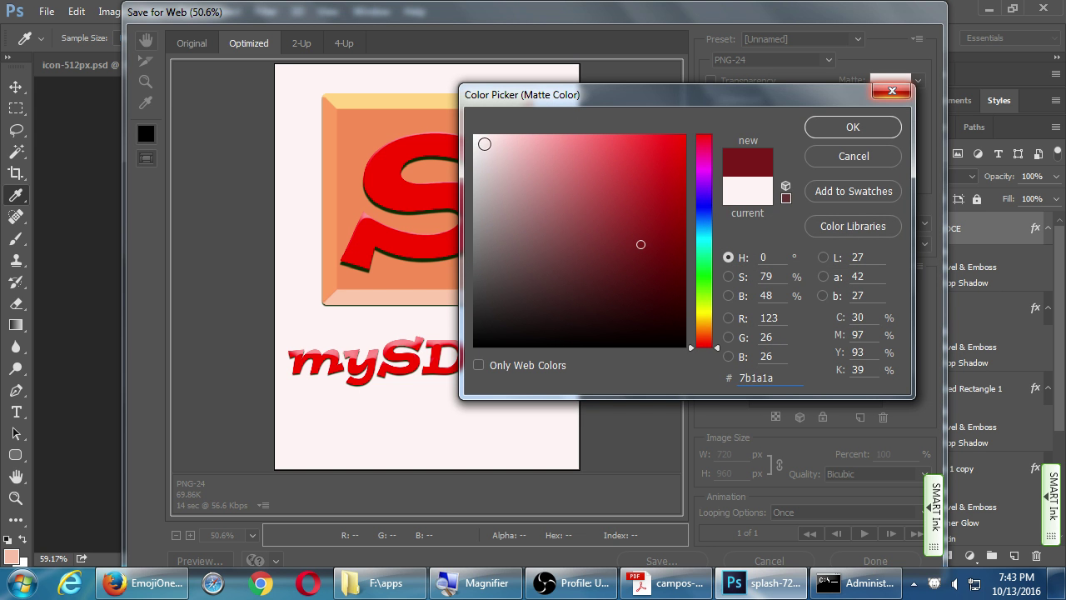
{"action": "left_click", "coordinate": [492, 140]}
{"action": "left_click", "coordinate": [842, 127]}
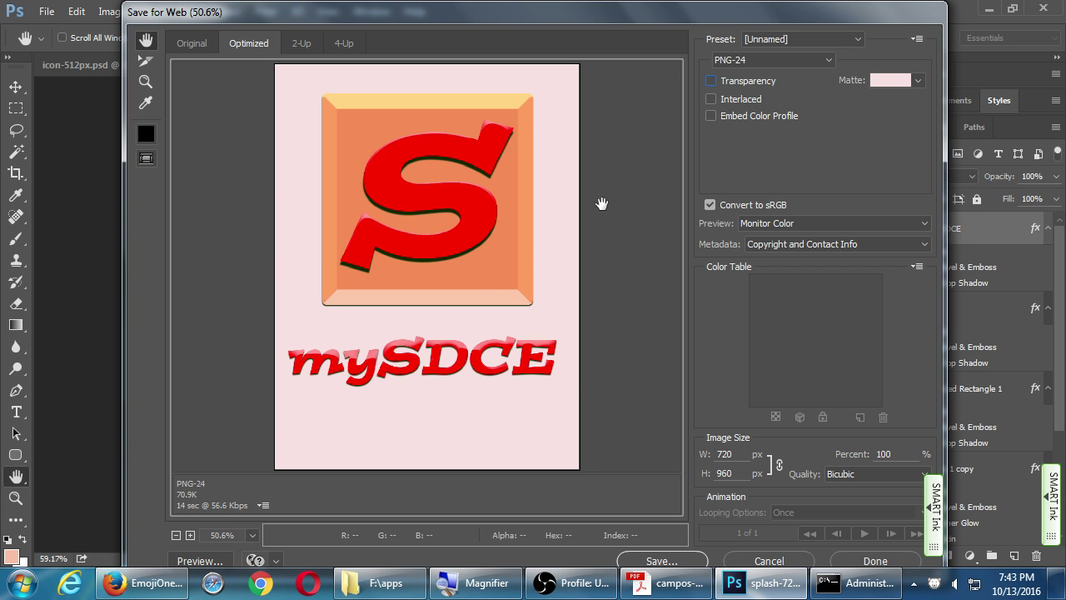
Try a stronger pink matte, fa9d9d, behind the icon and title
{"action": "left_click", "coordinate": [889, 79]}
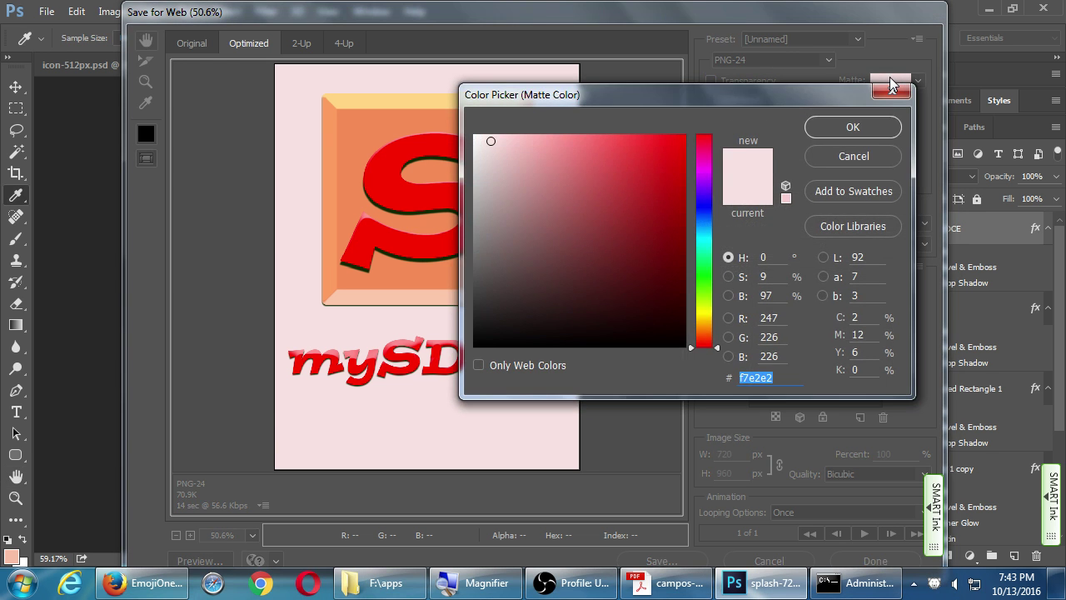
{"action": "left_click", "coordinate": [553, 136]}
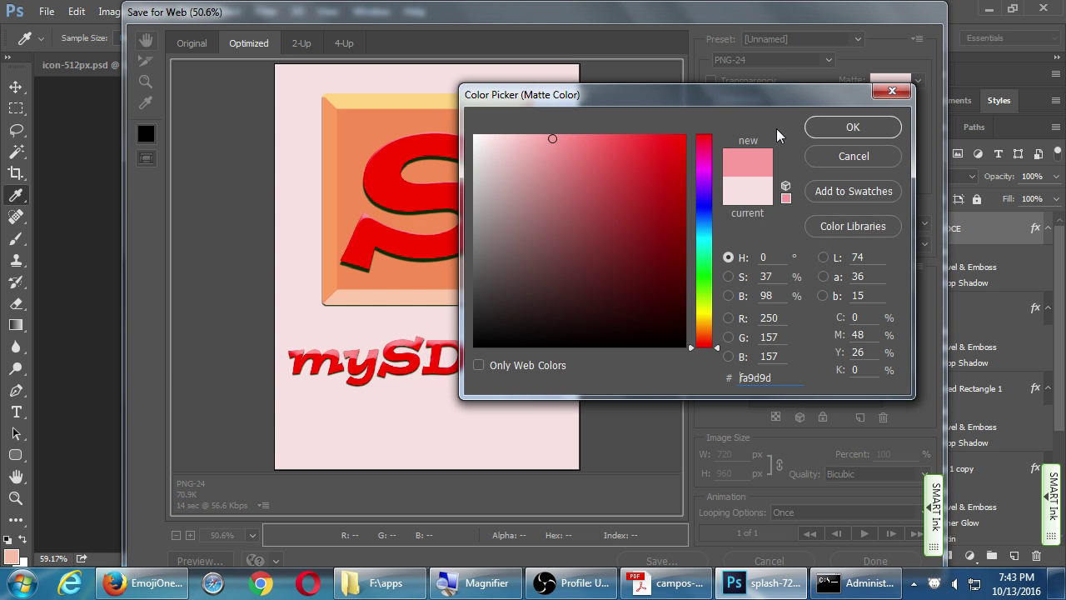
{"action": "left_click", "coordinate": [836, 127]}
Set the export's matte color to the light pink fae7e7
{"action": "left_click", "coordinate": [888, 81]}
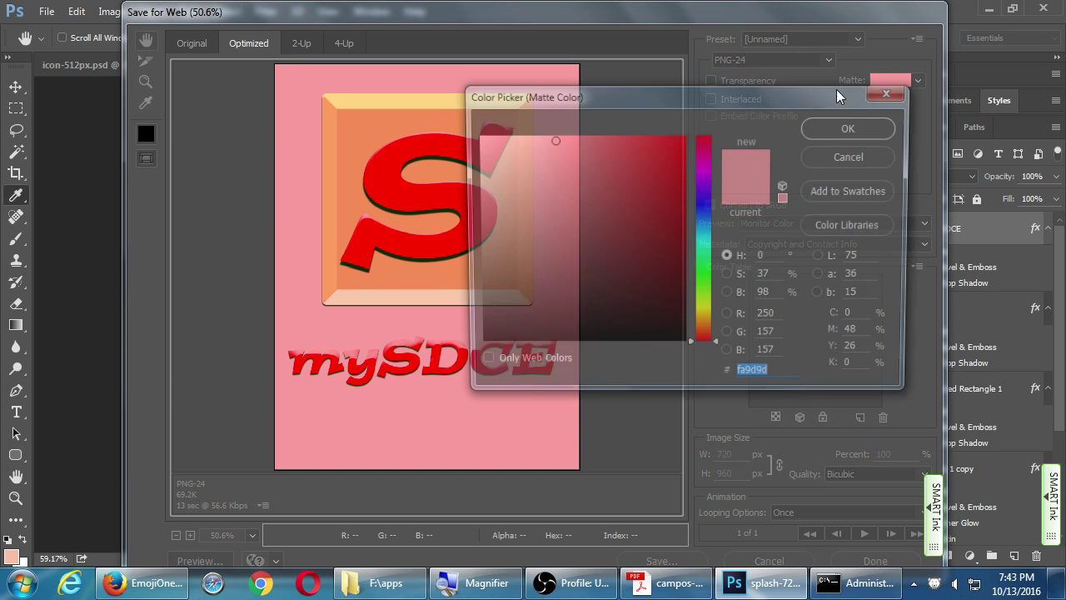
{"action": "left_click", "coordinate": [491, 138]}
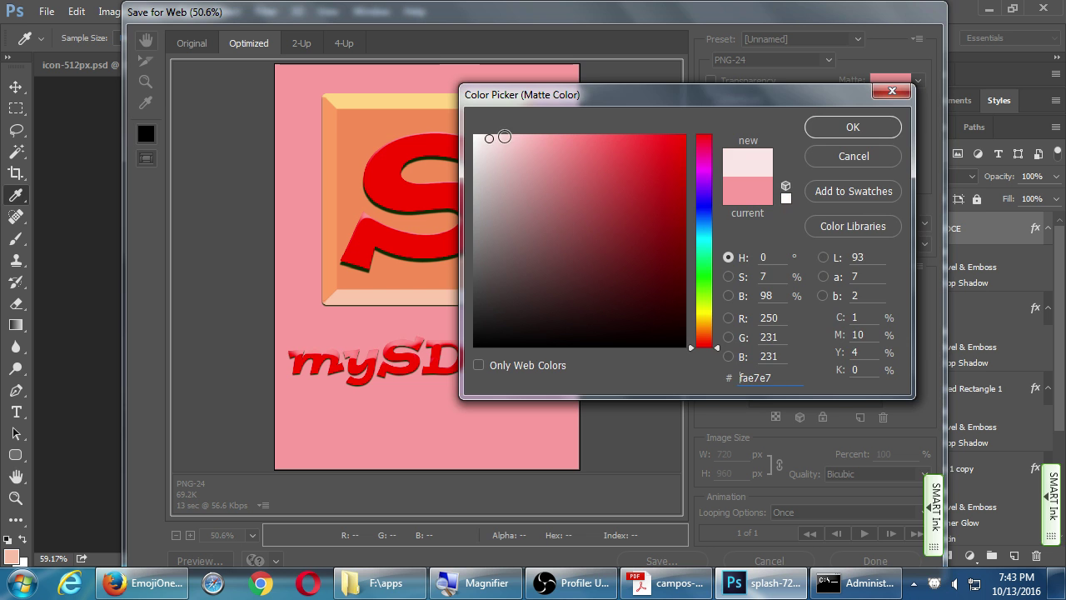
{"action": "left_click", "coordinate": [833, 130]}
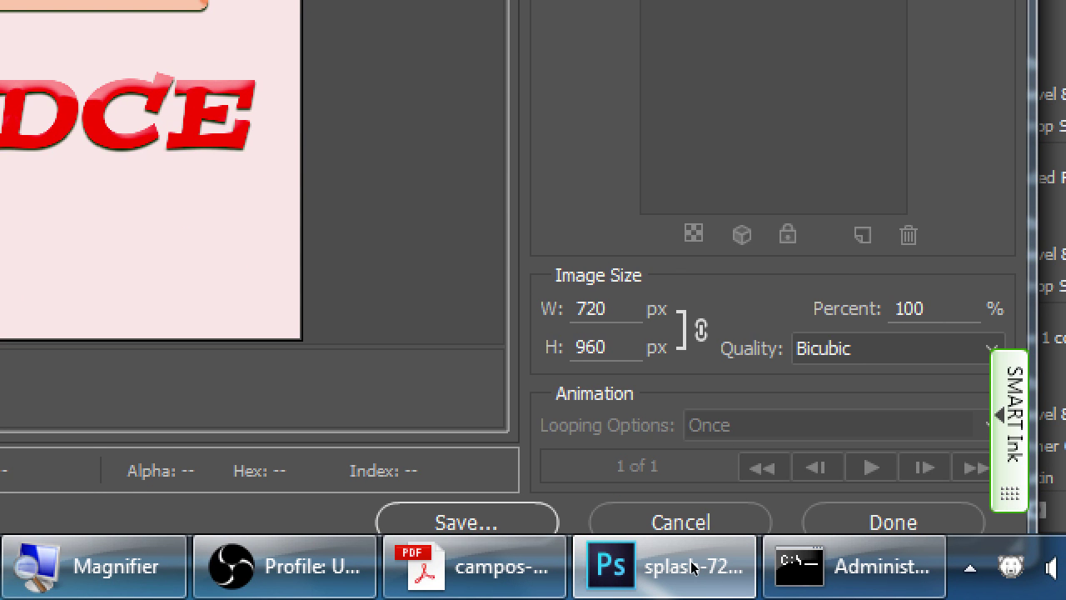
Start saving the optimized 720 by 960 splash image and choose the res > screens > android folder as its destination
{"action": "key", "text": "Return"}
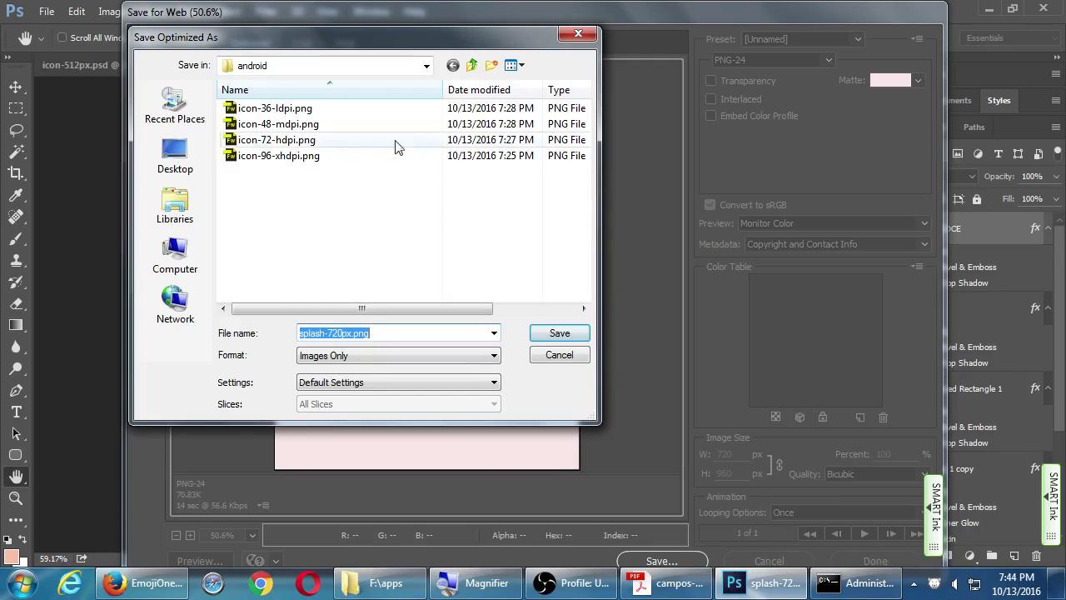
{"action": "left_click_drag", "start_coordinate": [314, 48], "coordinate": [419, 100]}
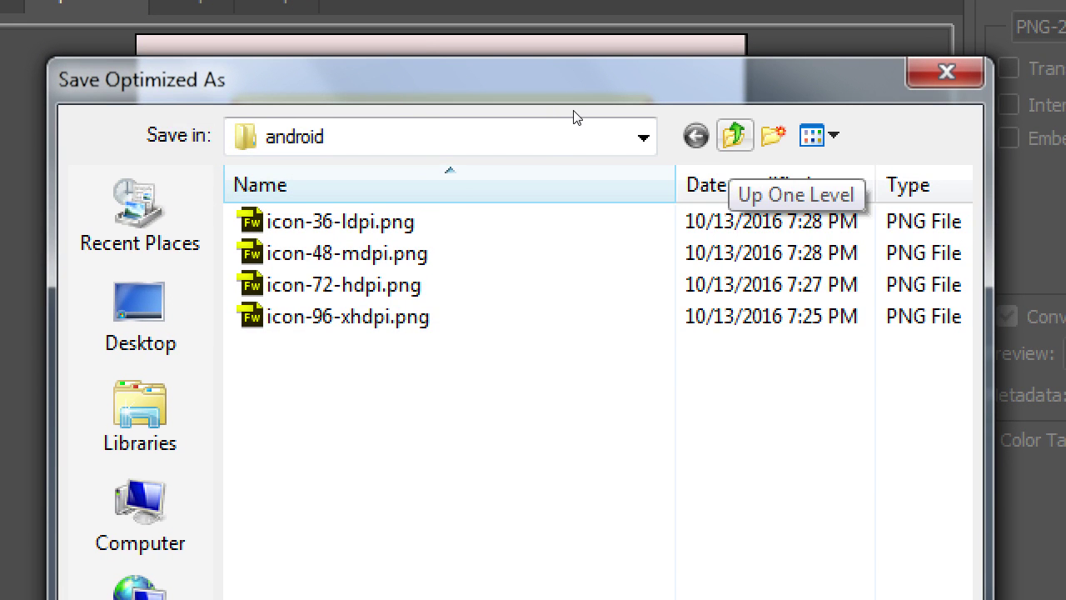
{"action": "key", "text": "BackSpace"}
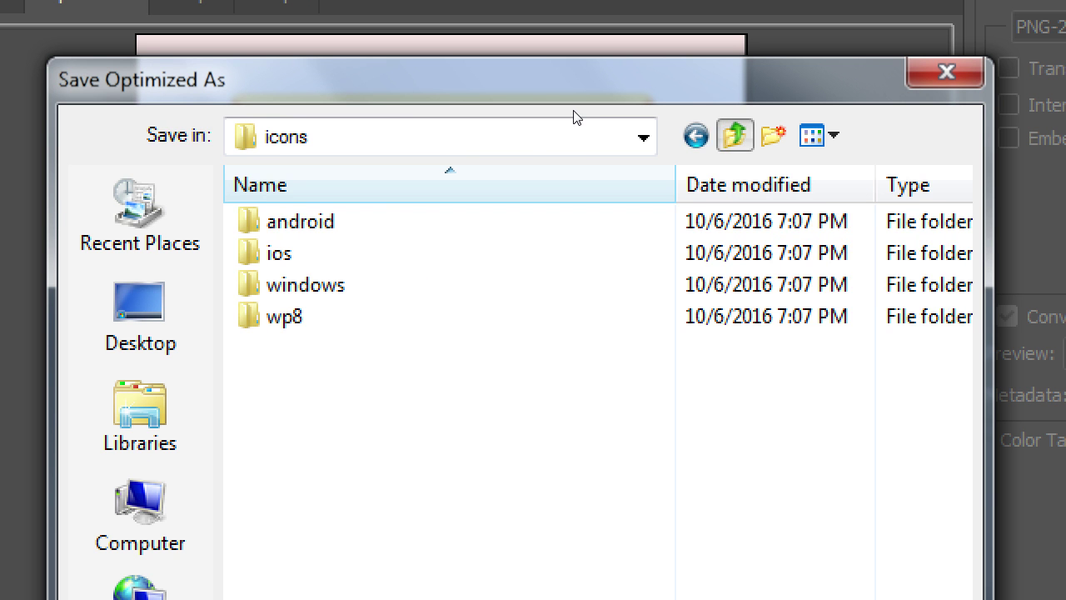
{"action": "key", "text": "BackSpace"}
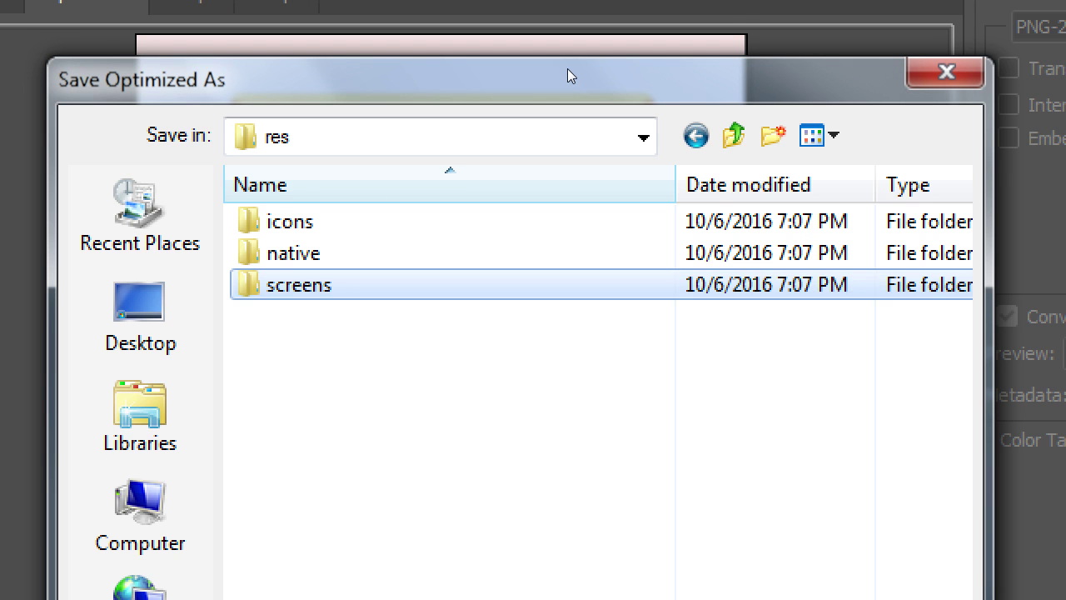
{"action": "key", "text": "Return"}
{"action": "key", "text": "Down"}
{"action": "key", "text": "Return"}
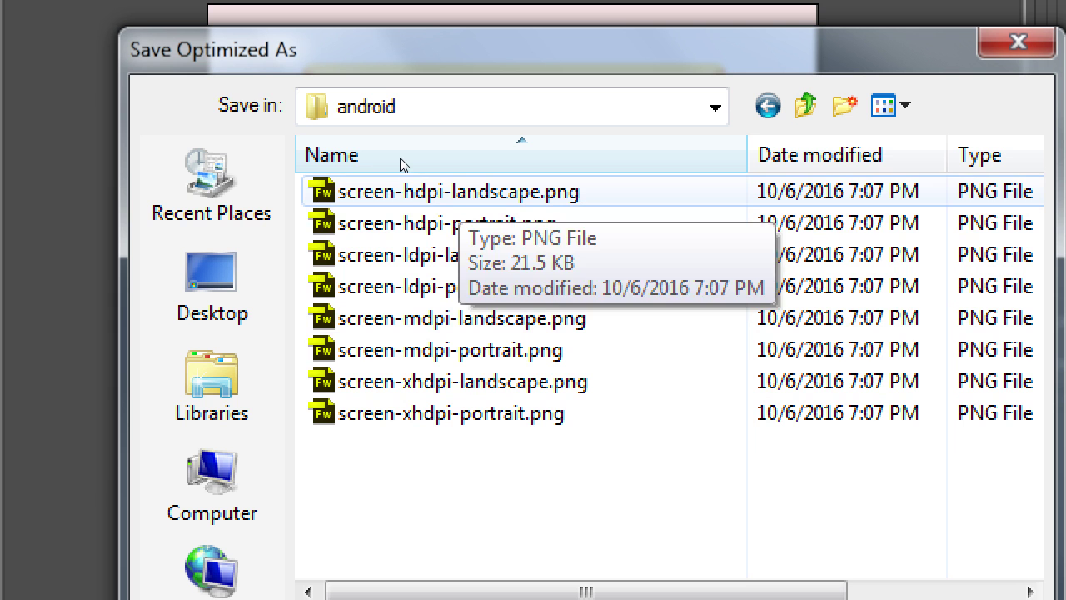
Save the splash image over the existing screen-xhdpi-portrait.png, replacing that file
{"action": "key", "text": "Down"}
{"action": "key", "text": "Down"}
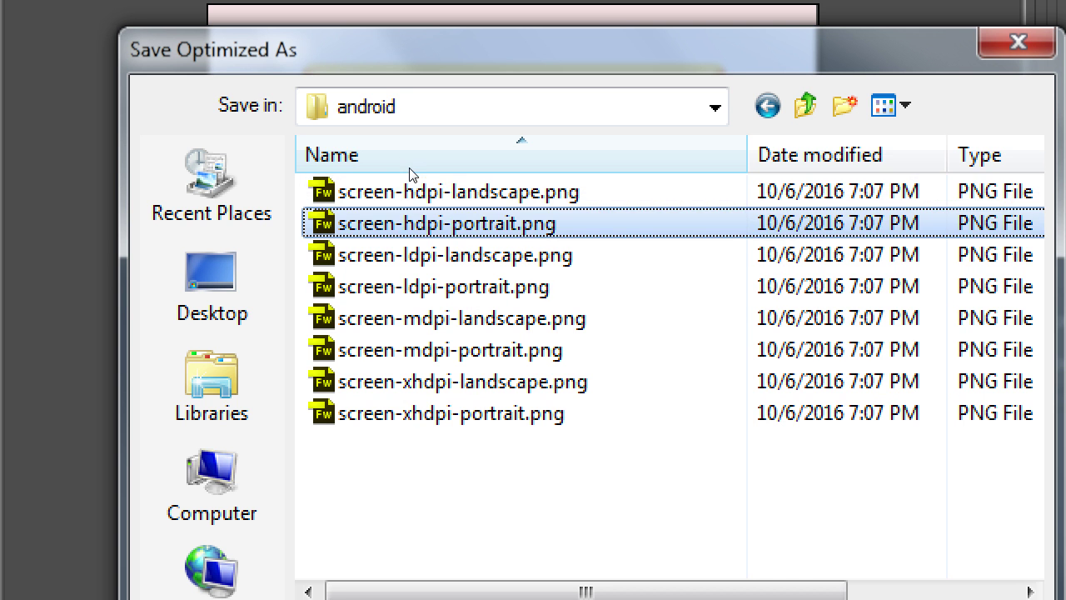
{"action": "key", "text": "Up"}
{"action": "key", "text": "Down"}
{"action": "key", "text": "Up"}
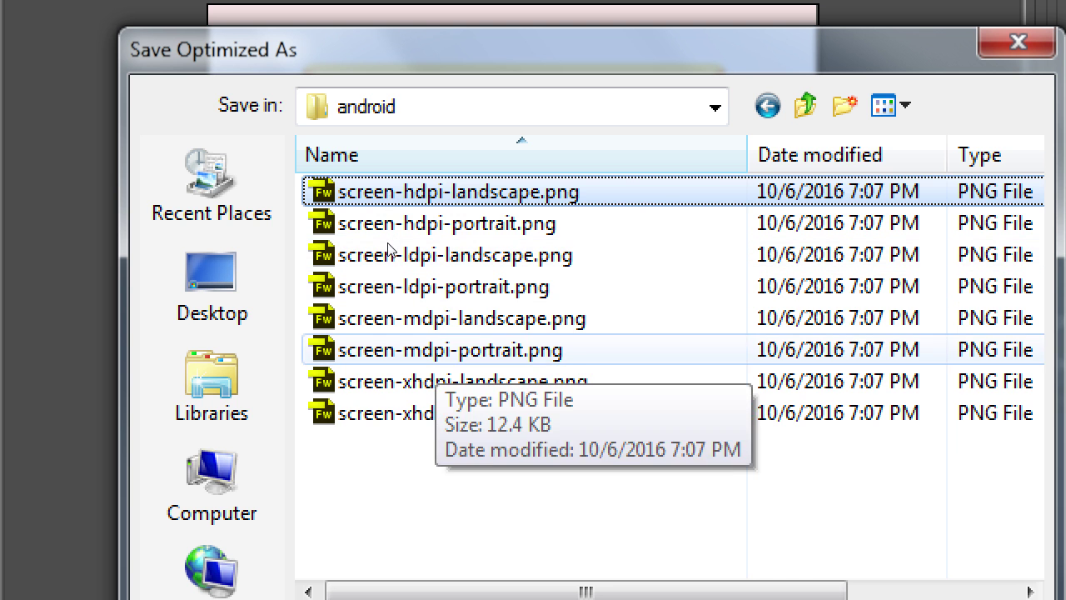
{"action": "key", "text": "End"}
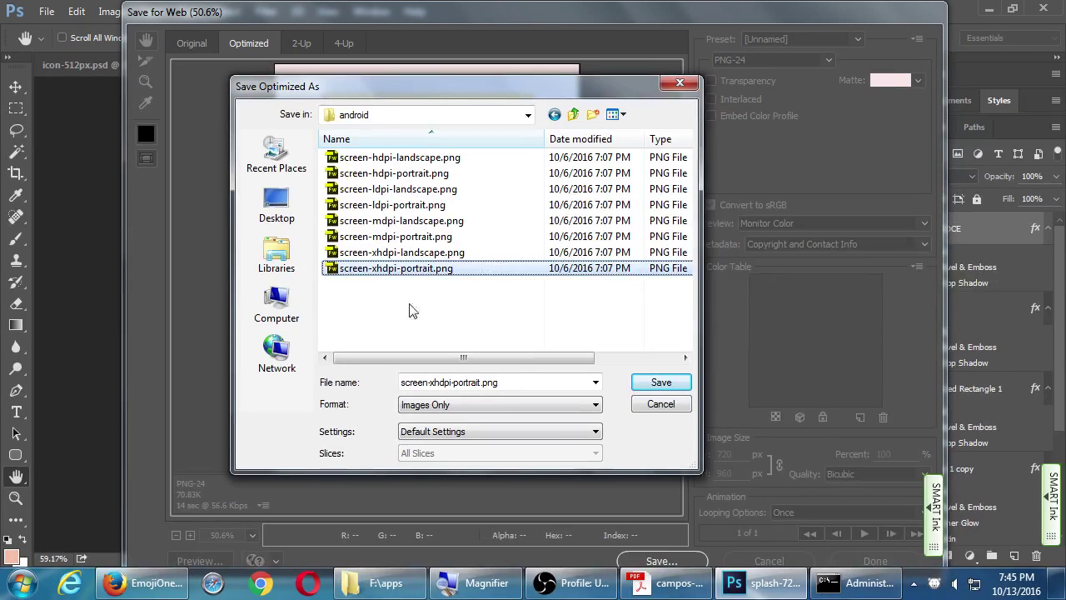
{"action": "left_click", "coordinate": [383, 268]}
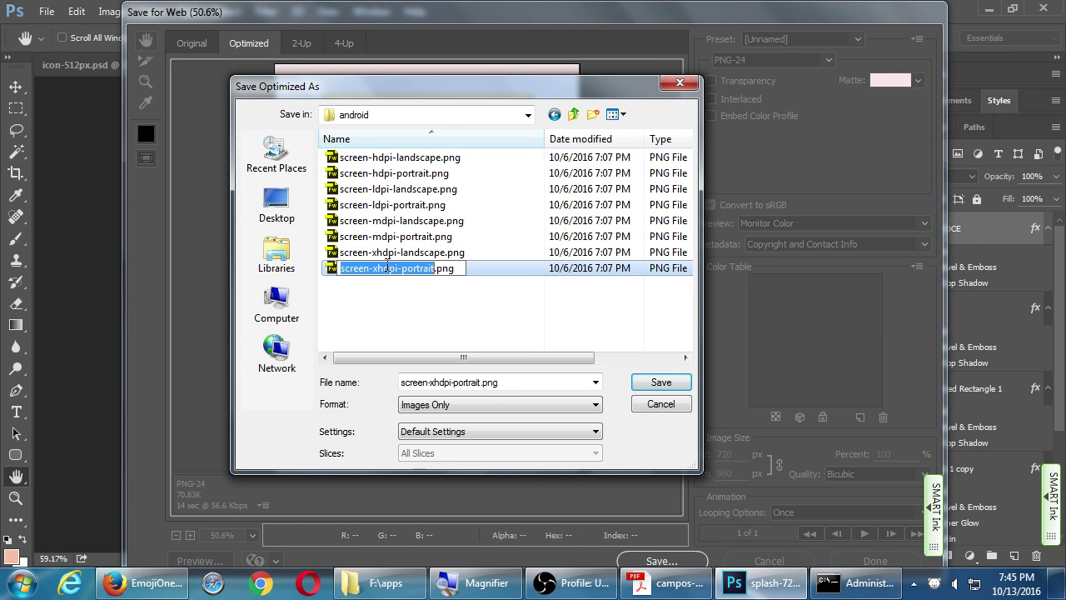
{"action": "left_click", "coordinate": [647, 382]}
{"action": "left_click", "coordinate": [658, 382]}
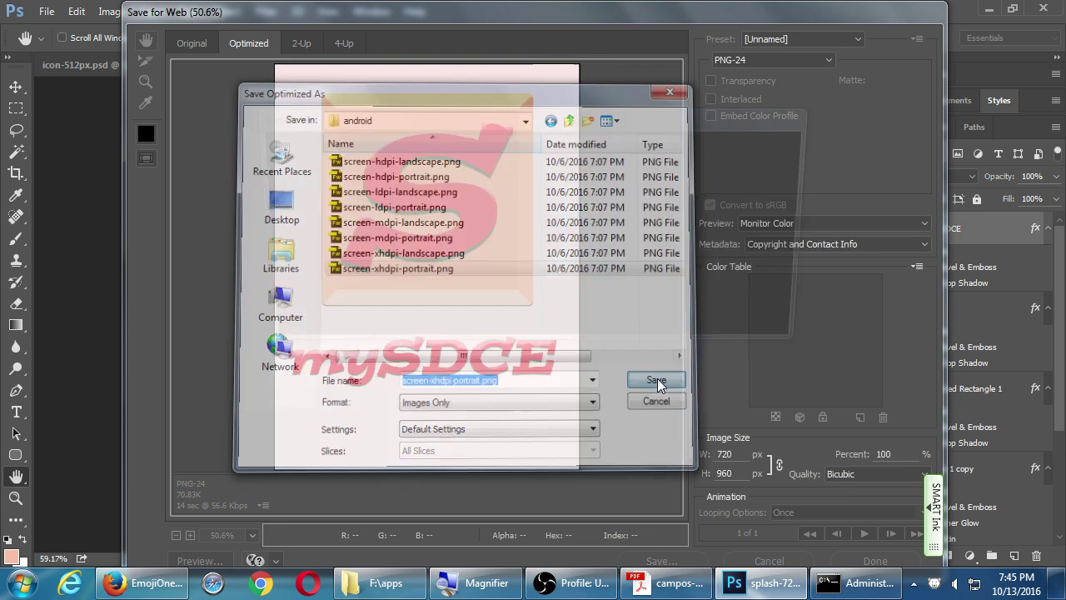
{"action": "left_click", "coordinate": [643, 329]}
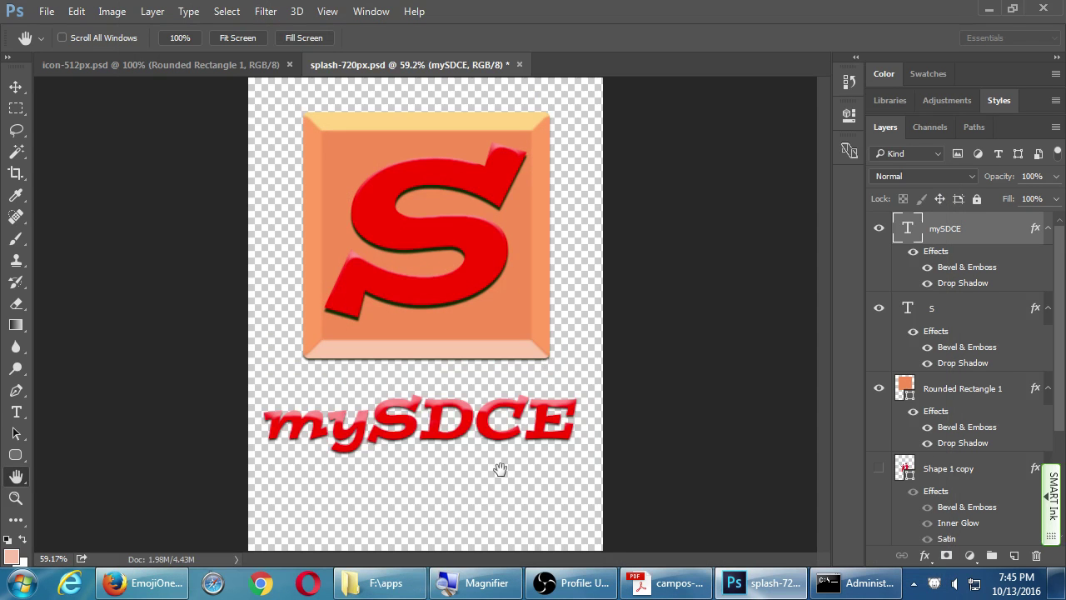
Switch to Windows Explorer, open mysdce 2016-10-13 > res > screens > android, and display the splash files as thumbnails
{"action": "left_click", "coordinate": [379, 583]}
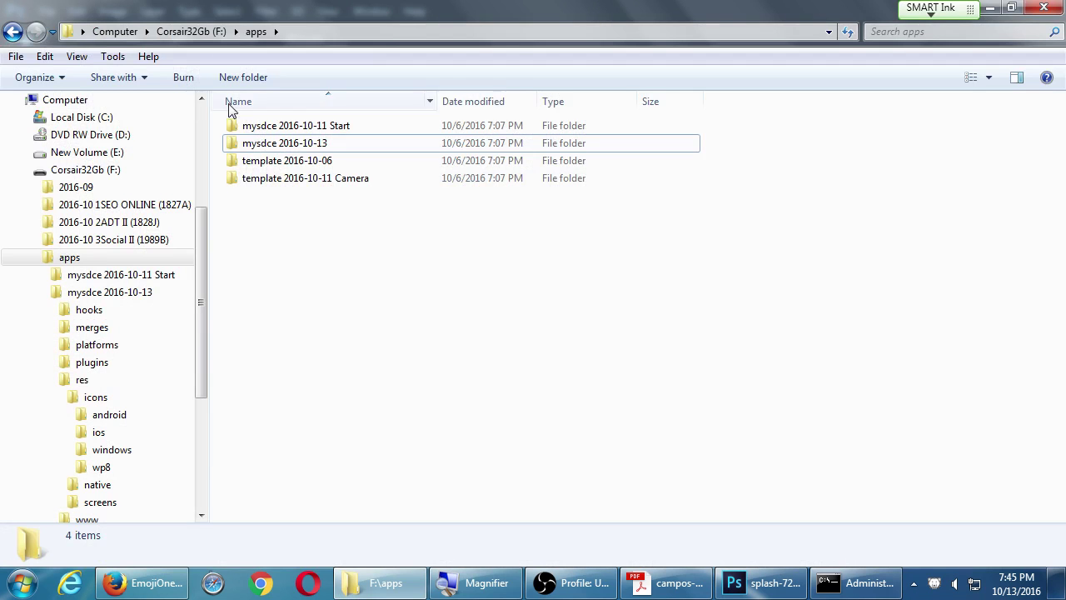
{"action": "double_click", "coordinate": [271, 144]}
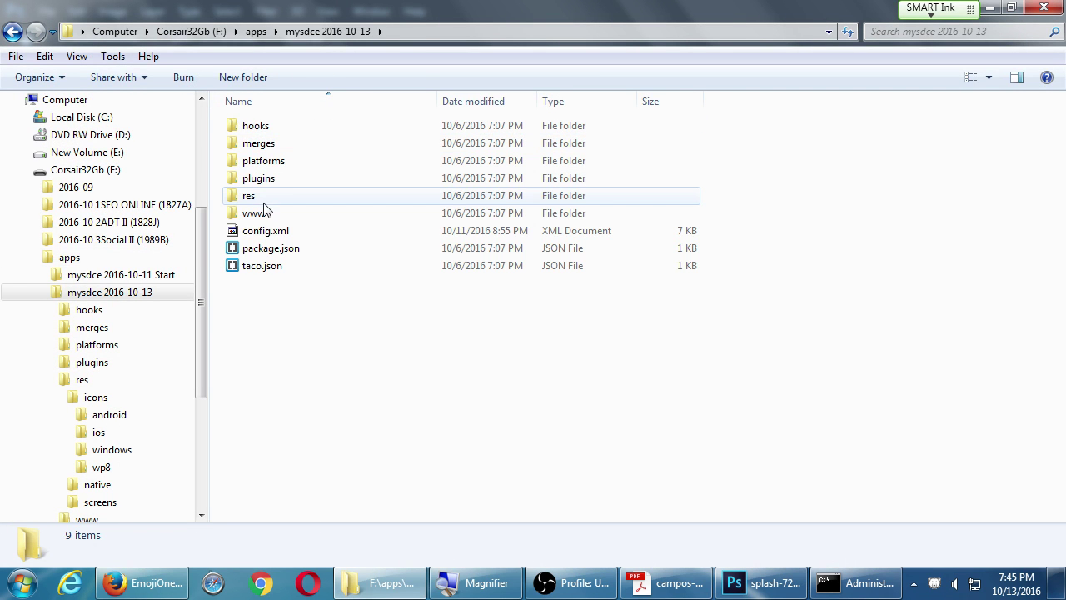
{"action": "double_click", "coordinate": [260, 197]}
{"action": "double_click", "coordinate": [269, 163]}
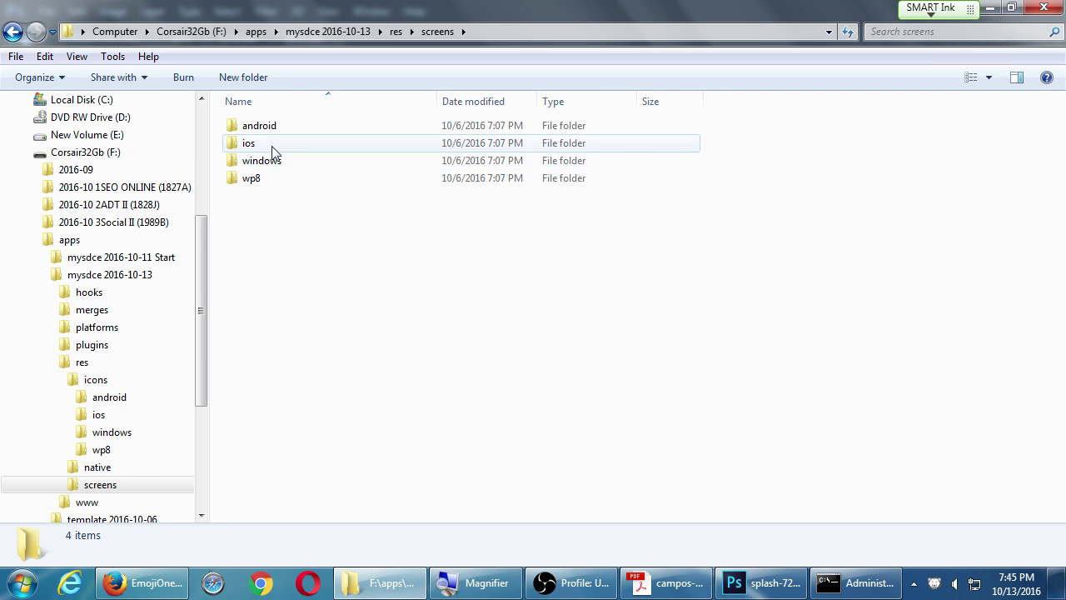
{"action": "left_click", "coordinate": [271, 132]}
{"action": "double_click", "coordinate": [271, 133]}
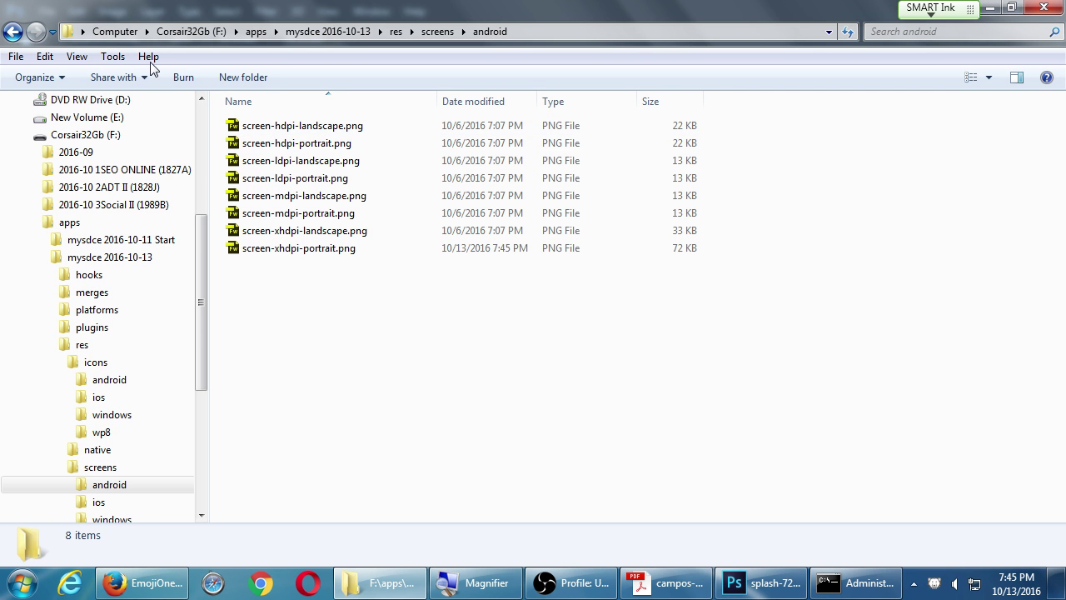
{"action": "left_click", "coordinate": [76, 56]}
{"action": "left_click", "coordinate": [134, 136]}
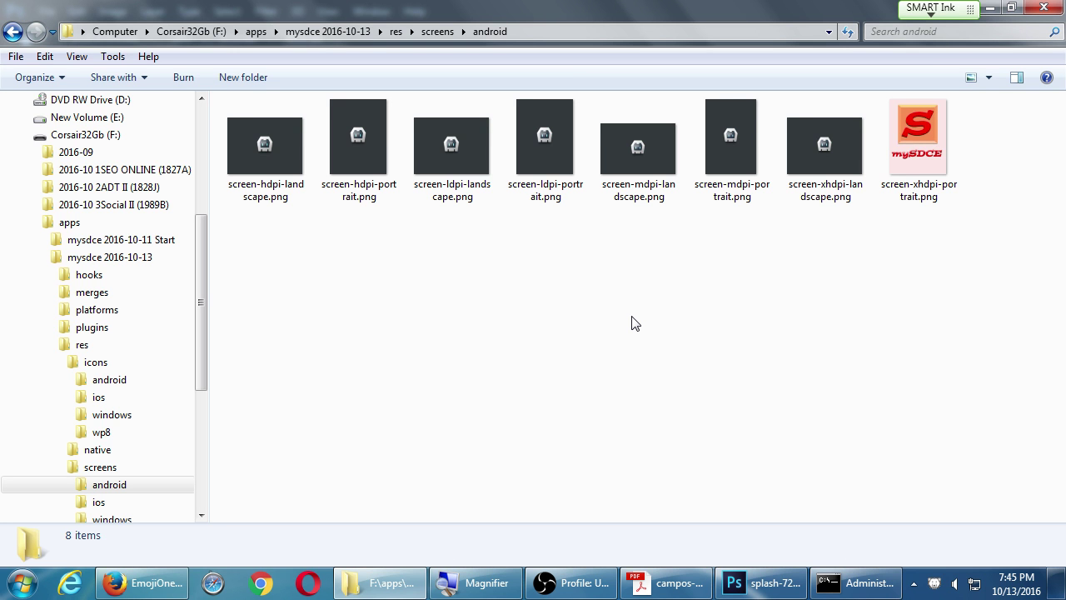
Return to Photoshop, reopen Save for Web, set the export width to 480 px, and check the PDF's list of required dimensions
{"action": "left_click", "coordinate": [770, 582]}
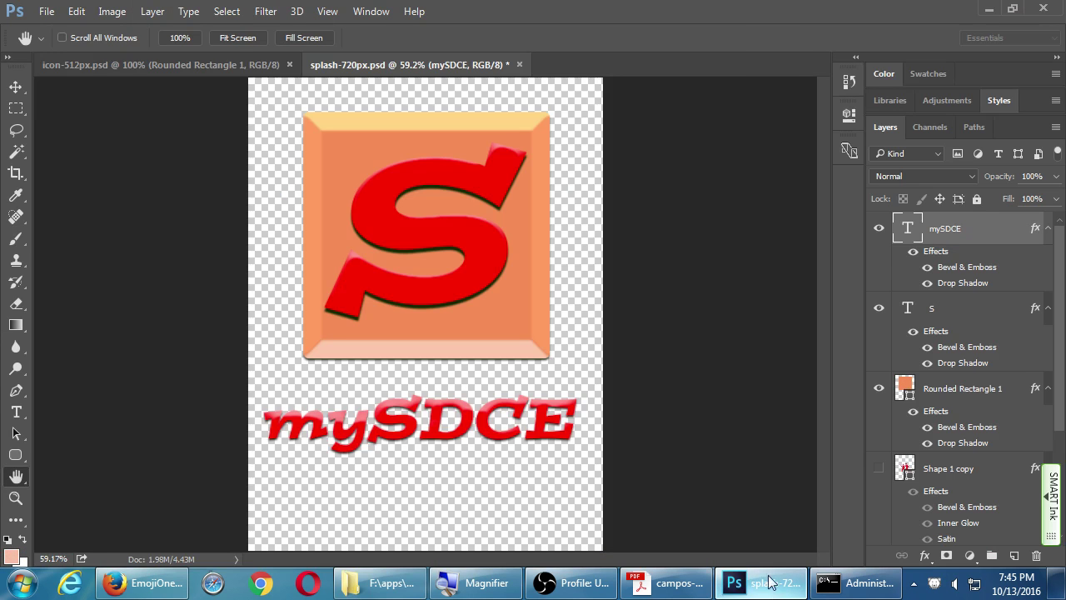
{"action": "left_click", "coordinate": [47, 12]}
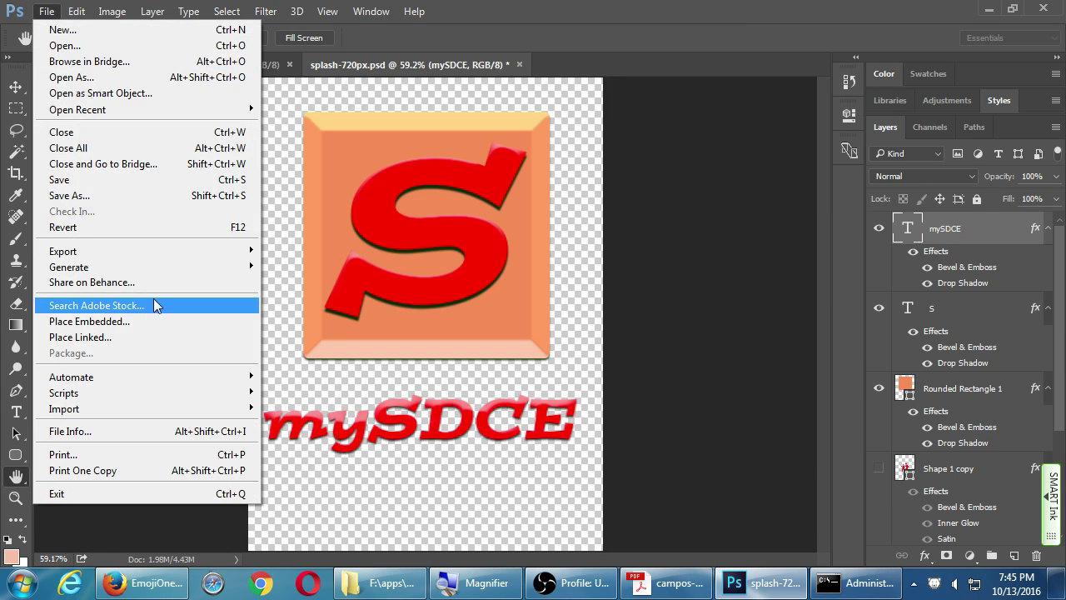
{"action": "mouse_move", "coordinate": [165, 251]}
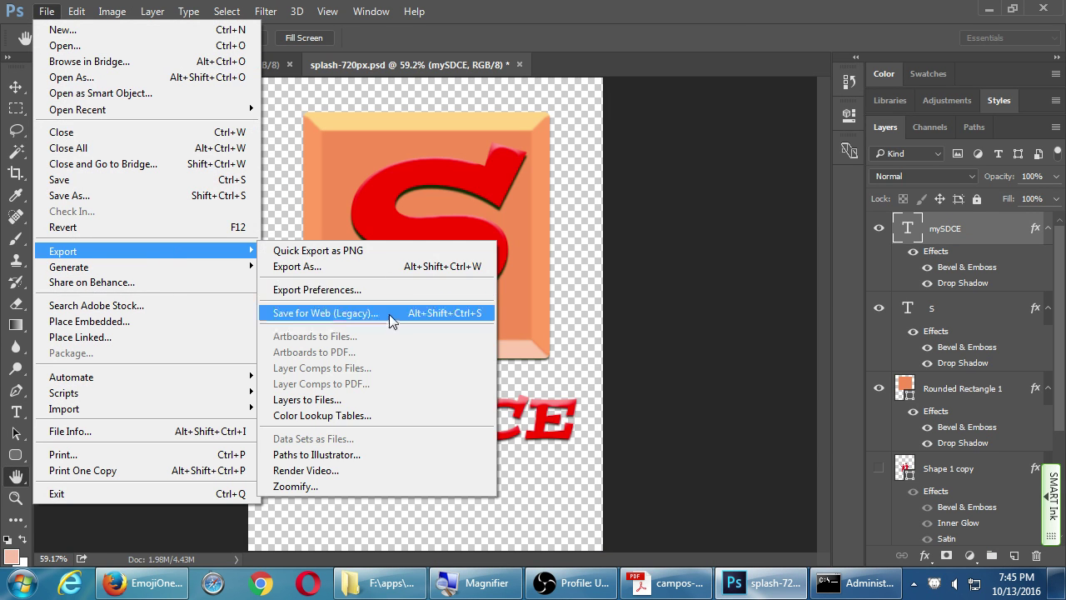
{"action": "left_click", "coordinate": [388, 314]}
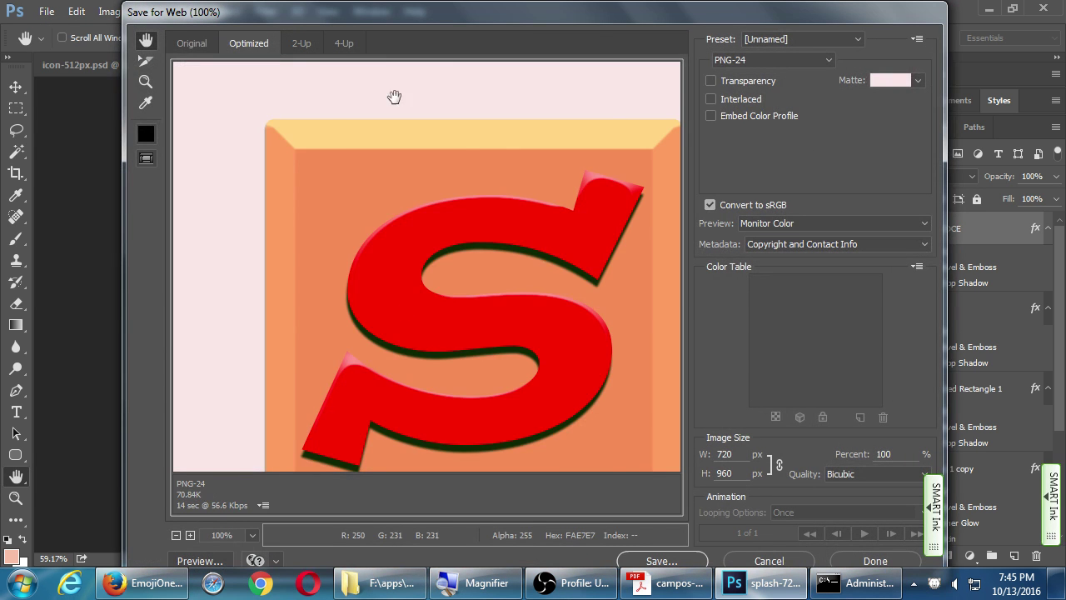
{"action": "scroll", "coordinate": [495, 180], "scroll_direction": "down", "scroll_amount": 5}
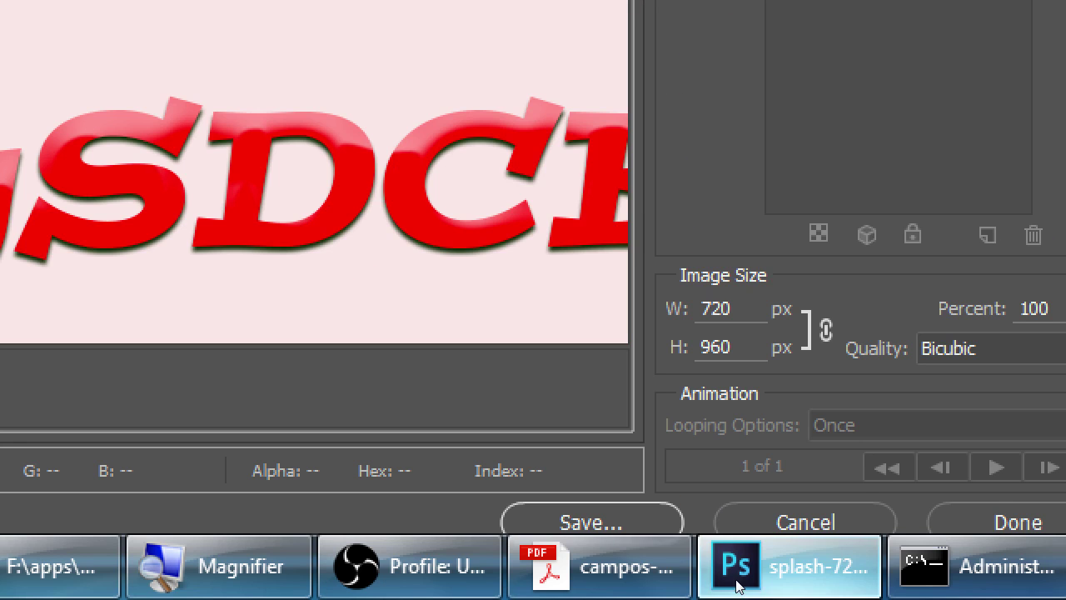
{"action": "left_click", "coordinate": [731, 445]}
{"action": "type", "text": "480"}
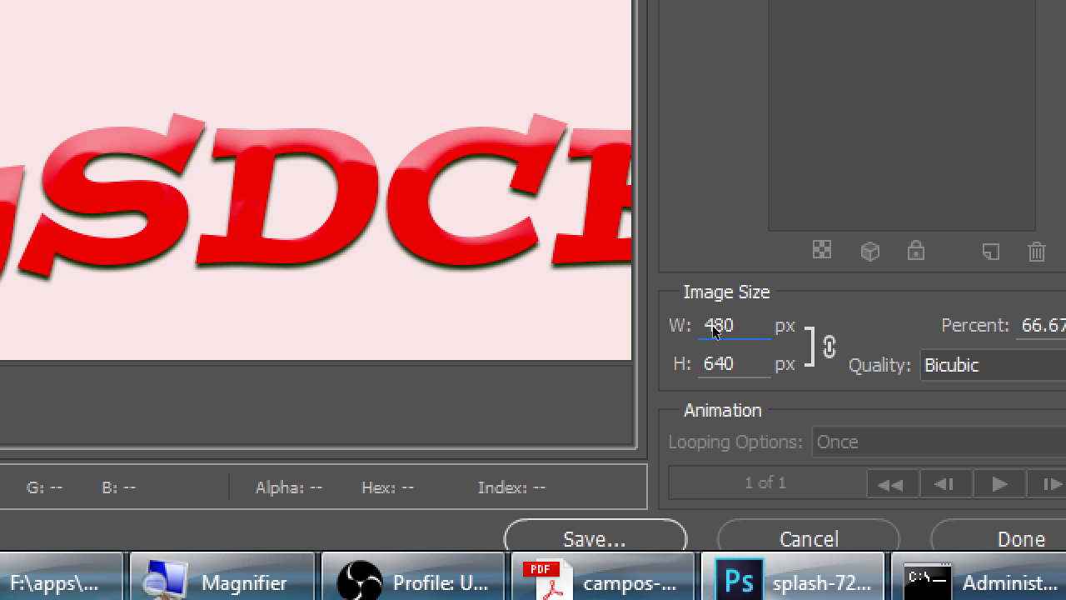
{"action": "key", "text": "Tab"}
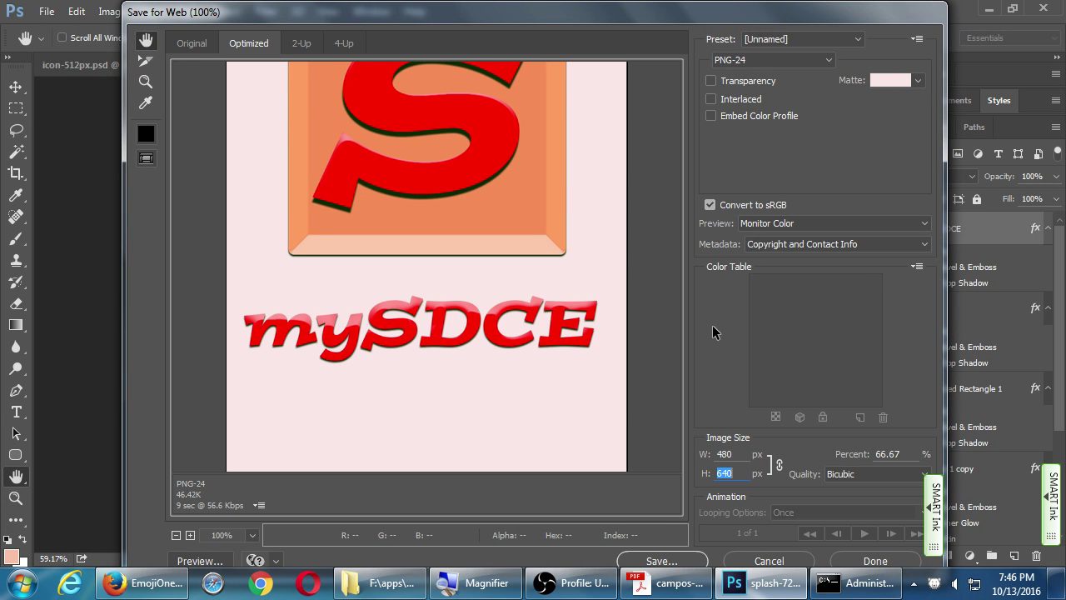
{"action": "left_click", "coordinate": [681, 589]}
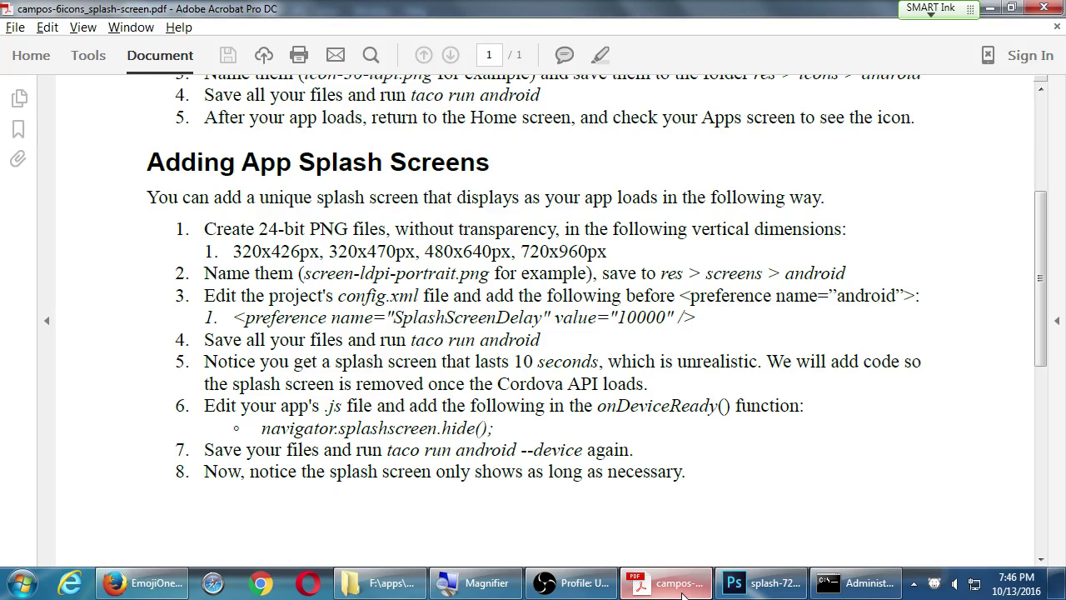
{"action": "left_click", "coordinate": [682, 590]}
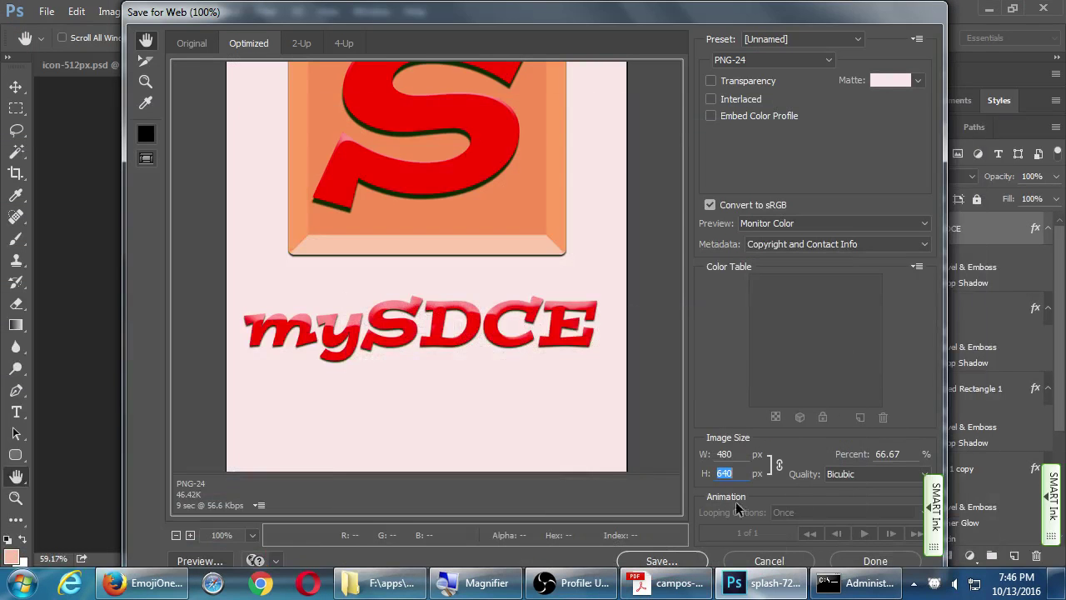
Save the resized export over screen-hdpi-portrait.png, replacing it, and inspect that file's dimensions in Windows Explorer
{"action": "left_click", "coordinate": [662, 561]}
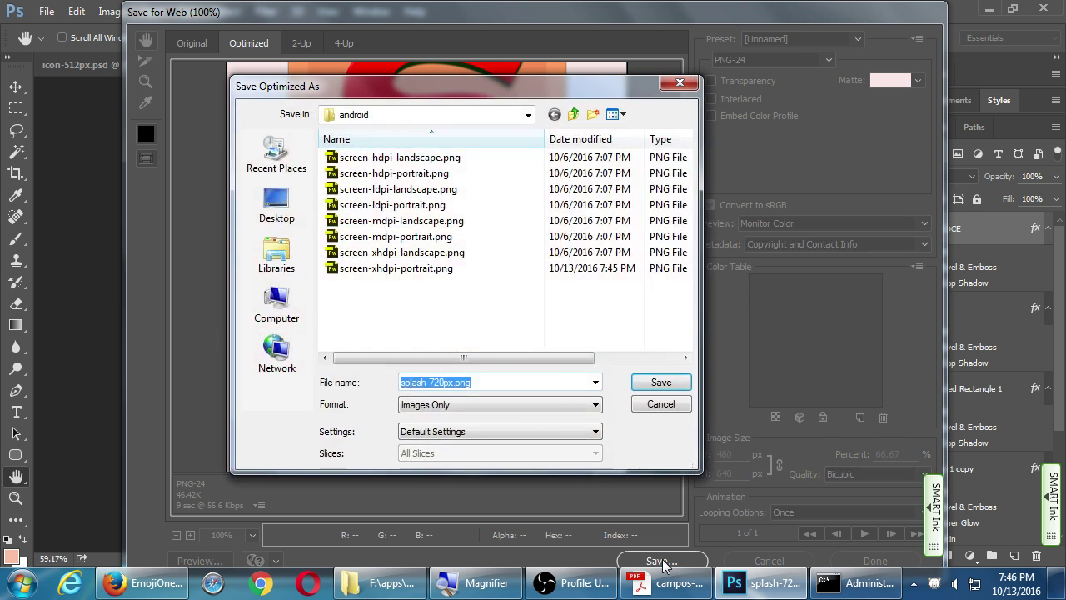
{"action": "left_click", "coordinate": [397, 174]}
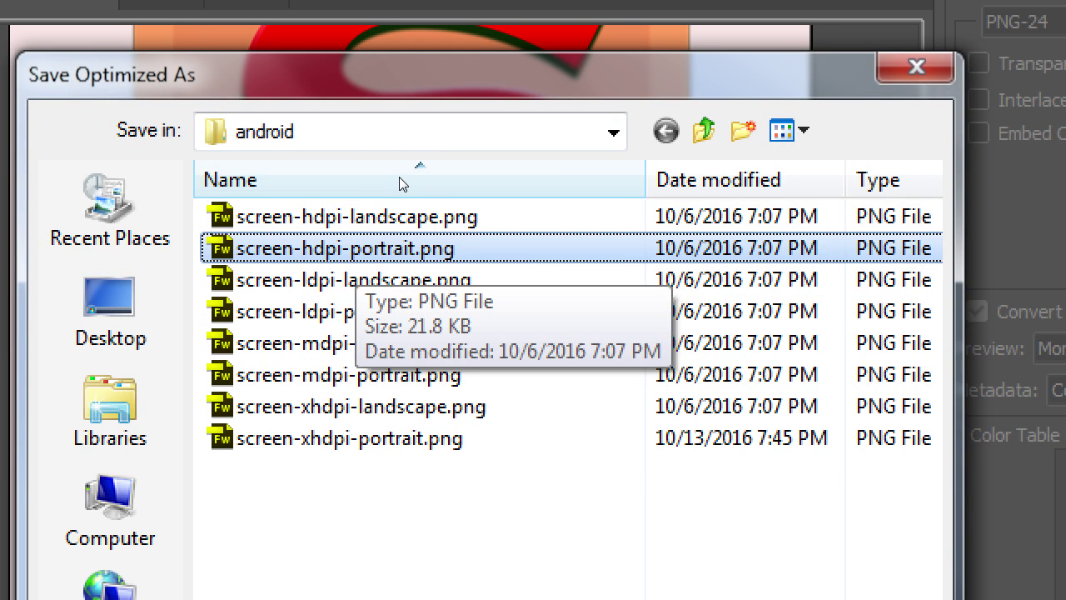
{"action": "key", "text": "Return"}
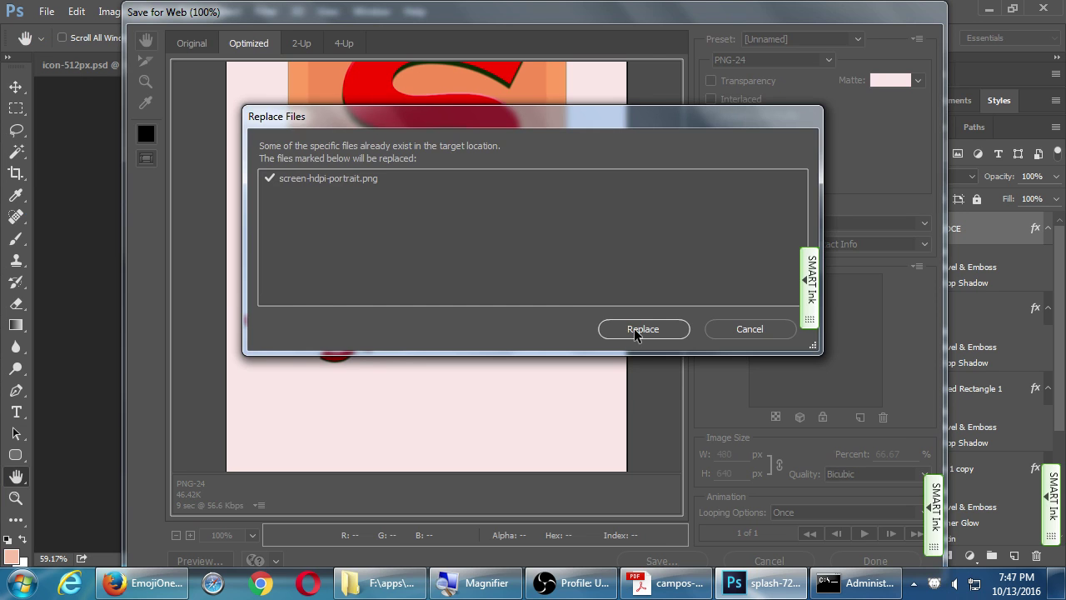
{"action": "left_click", "coordinate": [635, 330]}
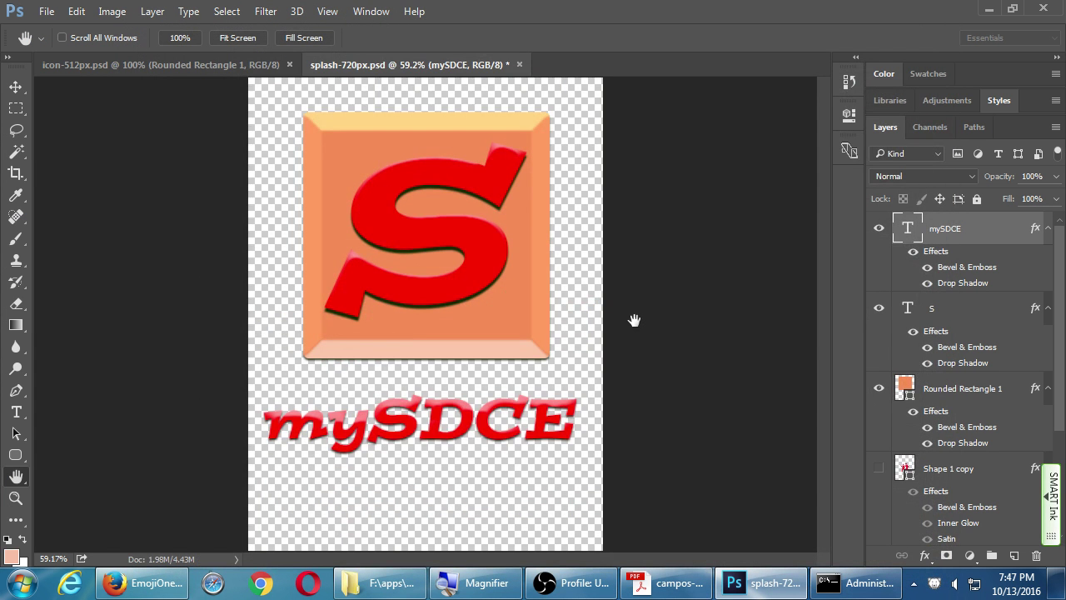
{"action": "left_click", "coordinate": [379, 583]}
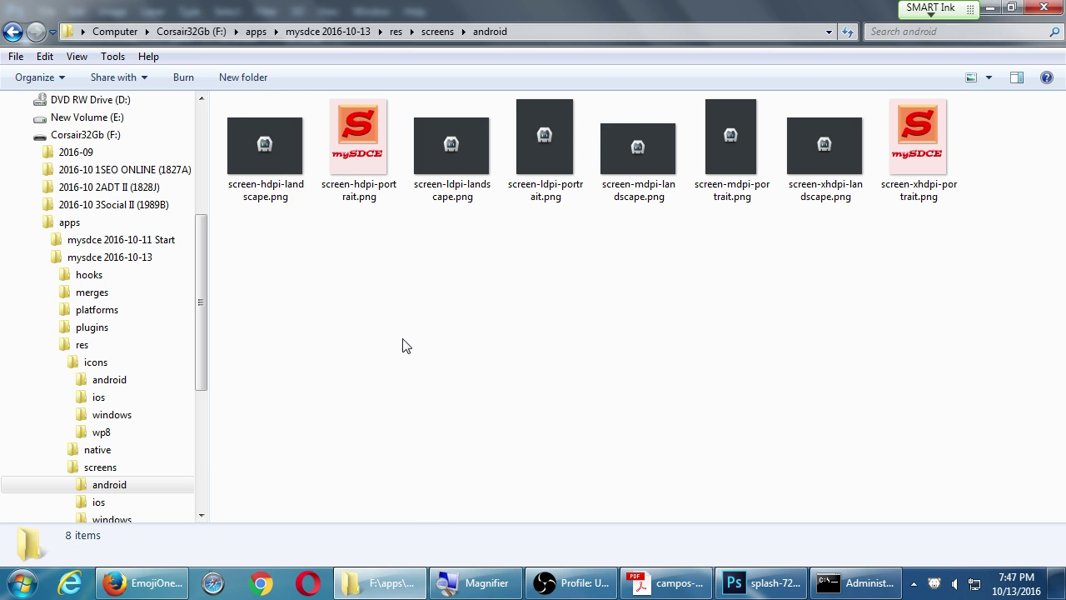
{"action": "left_click", "coordinate": [356, 157]}
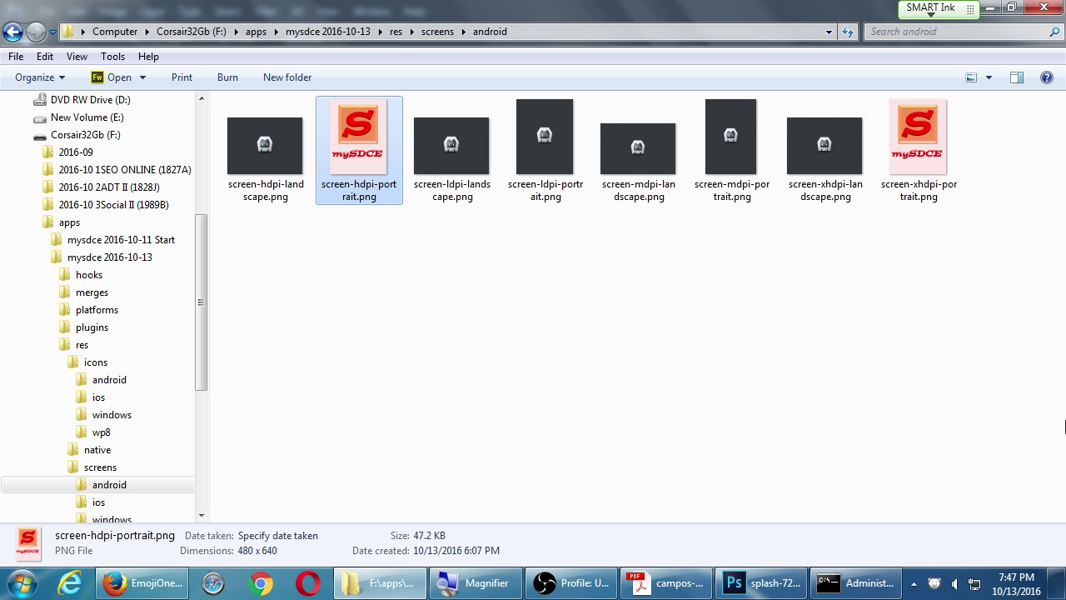
Switch to Photoshop, reopen Save for Web for the splash image, and set the export width to 320 px
{"action": "left_click", "coordinate": [781, 590]}
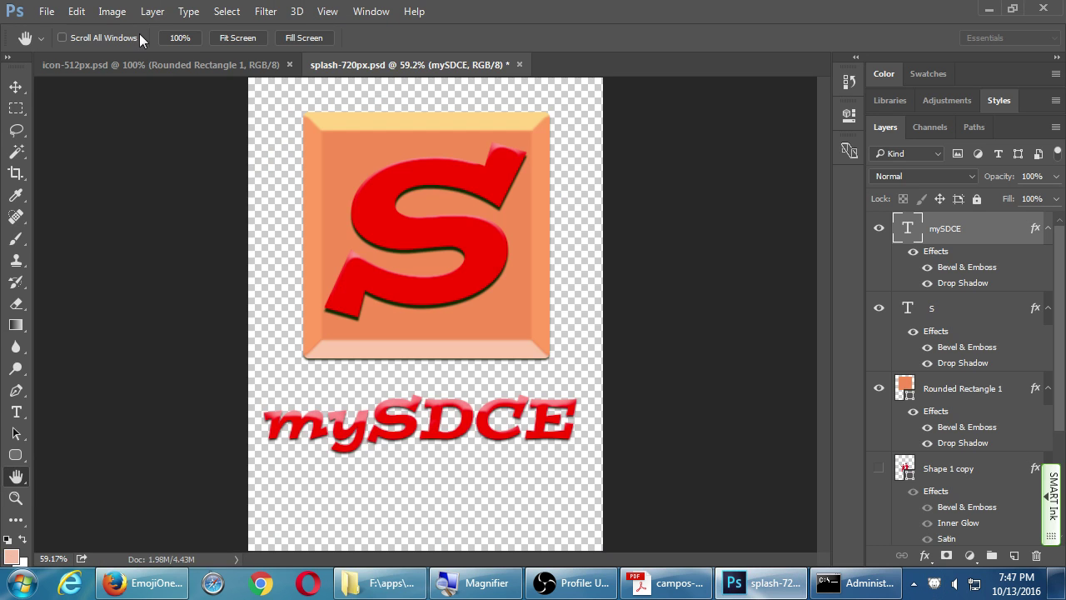
{"action": "left_click", "coordinate": [46, 12]}
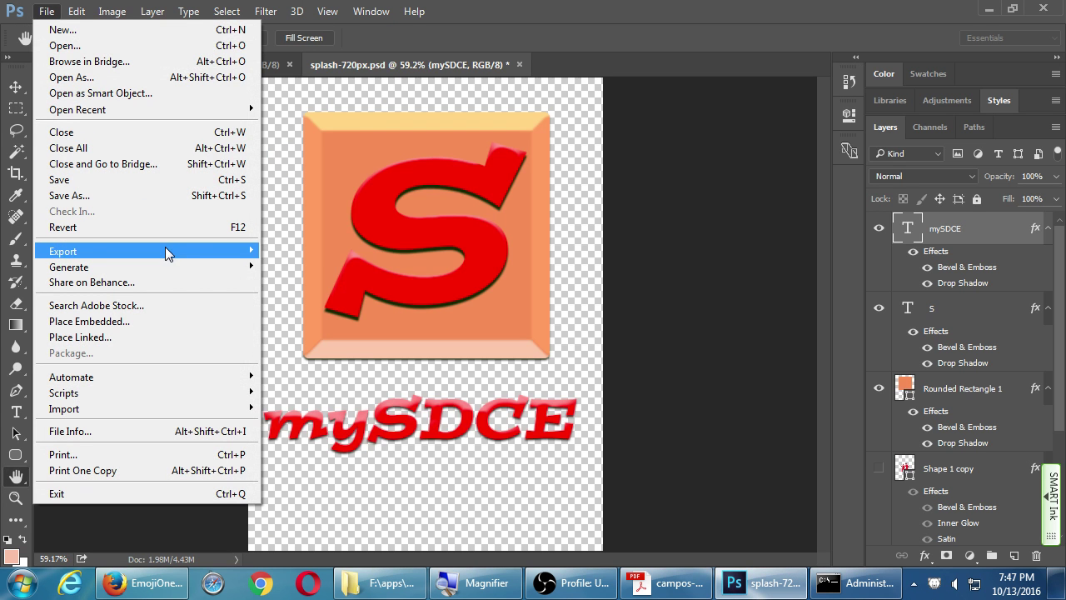
{"action": "mouse_move", "coordinate": [165, 251]}
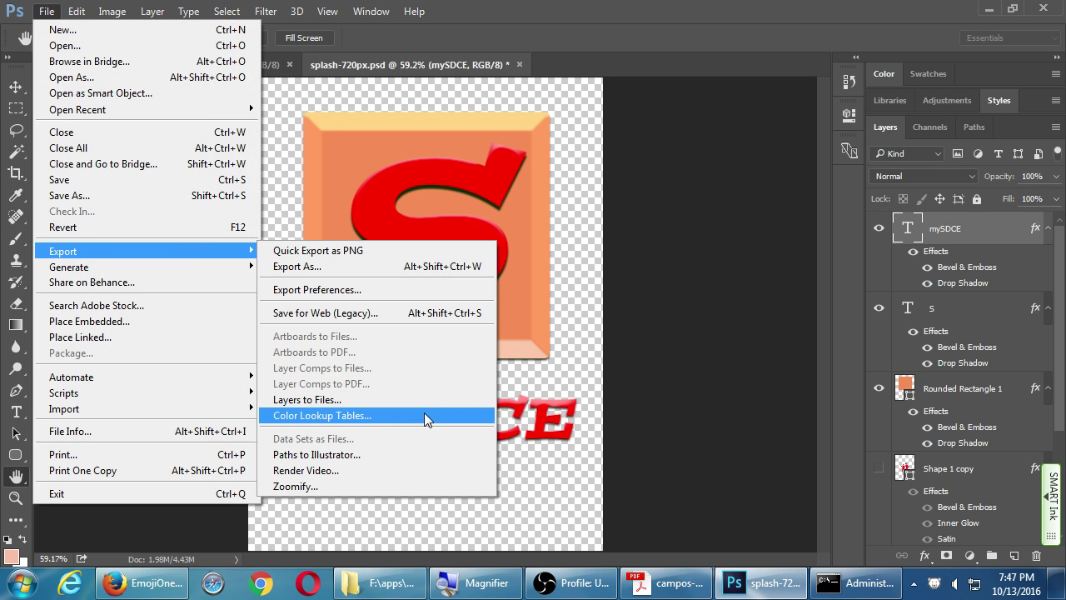
{"action": "left_click", "coordinate": [378, 311]}
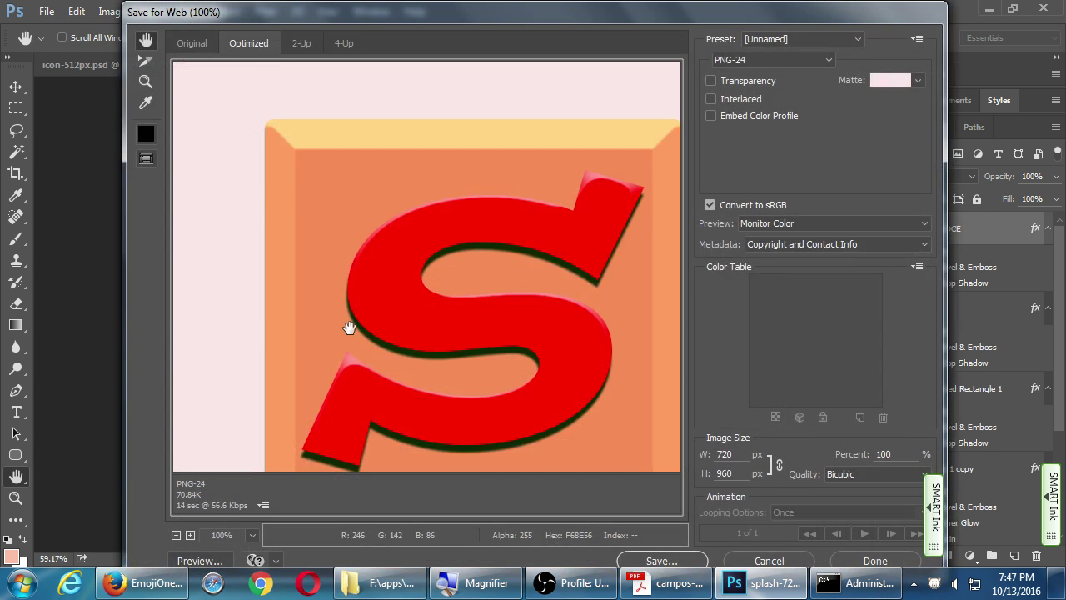
{"action": "left_click", "coordinate": [721, 454]}
{"action": "type", "text": "320"}
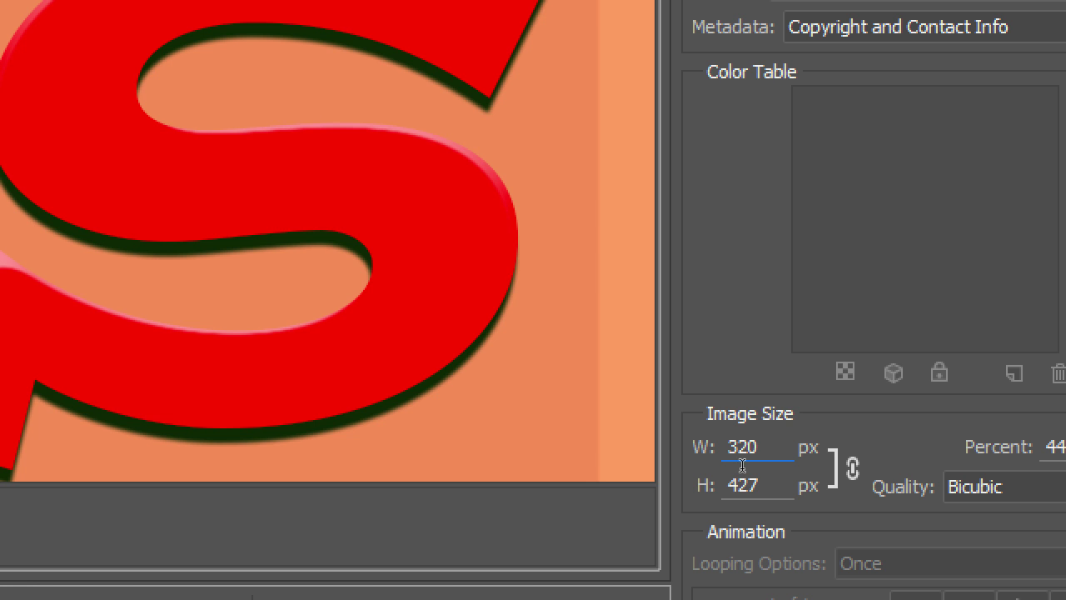
{"action": "key", "text": "Tab"}
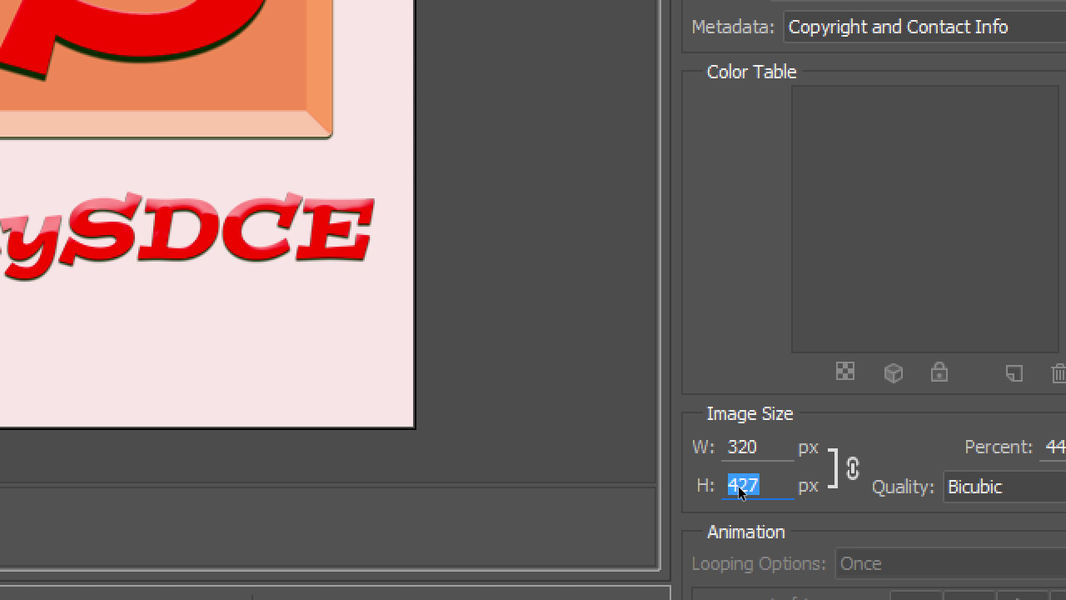
Try an export height of 470 px with the proportions linked, and return the width to 320 px
{"action": "type", "text": "470"}
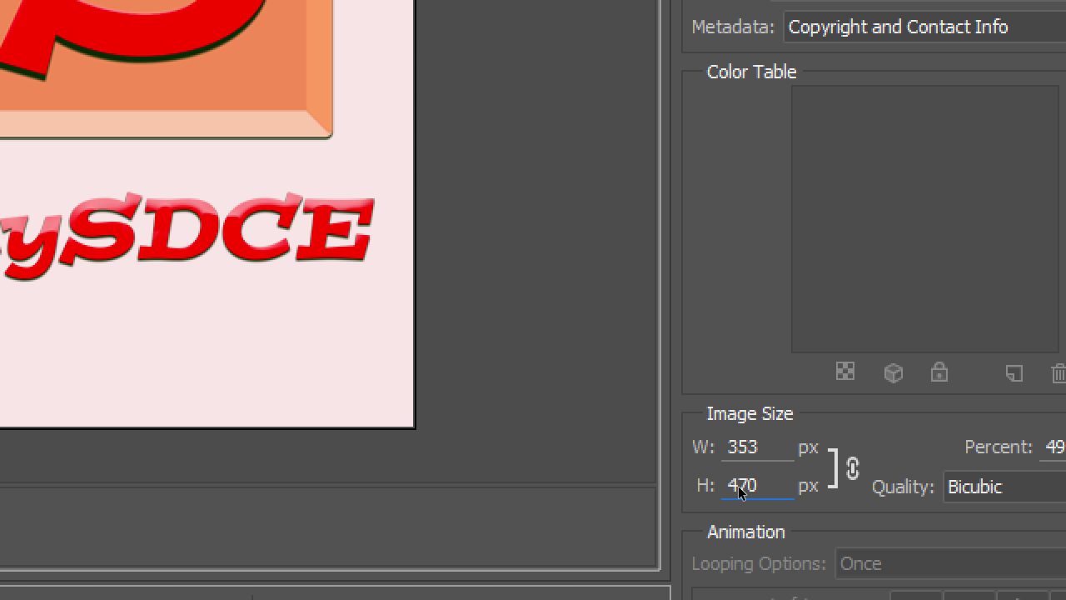
{"action": "key", "text": "Tab"}
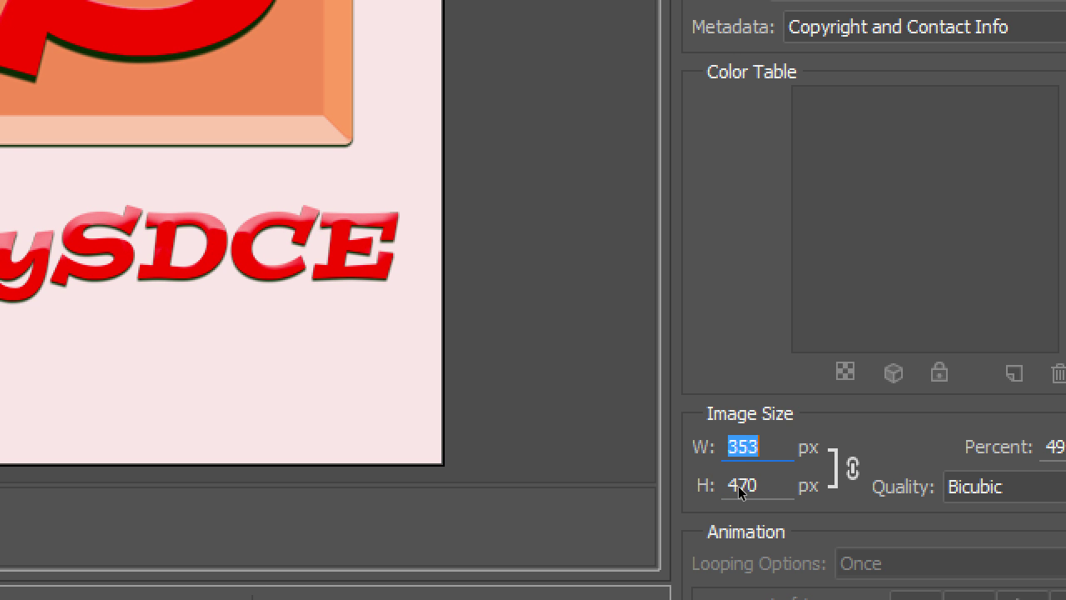
{"action": "type", "text": "320"}
{"action": "key", "text": "Tab"}
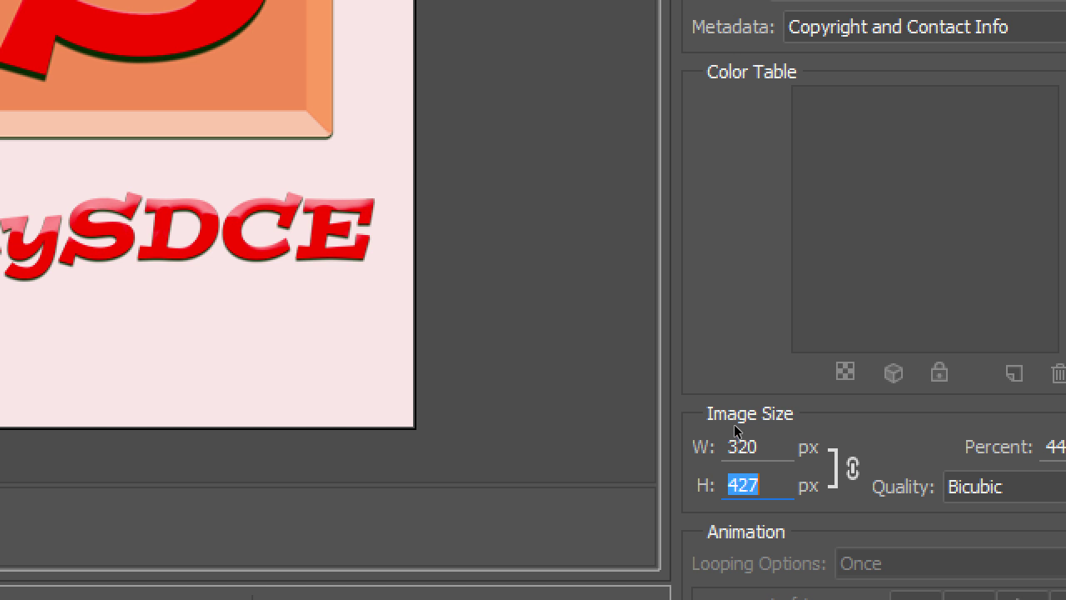
{"action": "double_click", "coordinate": [743, 446]}
{"action": "key", "text": "Tab"}
{"action": "left_click", "coordinate": [740, 451]}
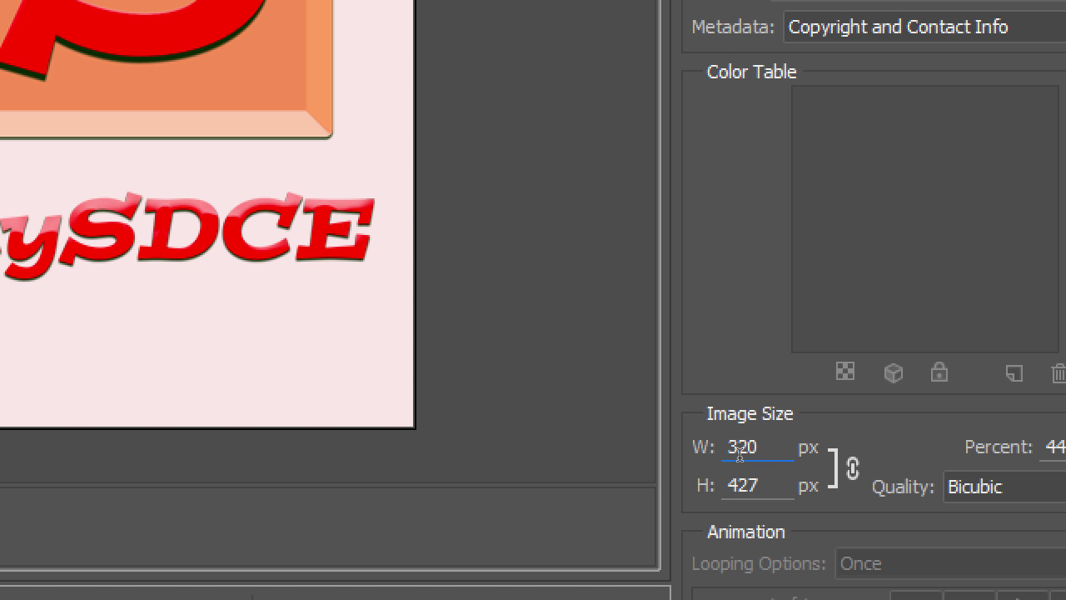
{"action": "double_click", "coordinate": [740, 450]}
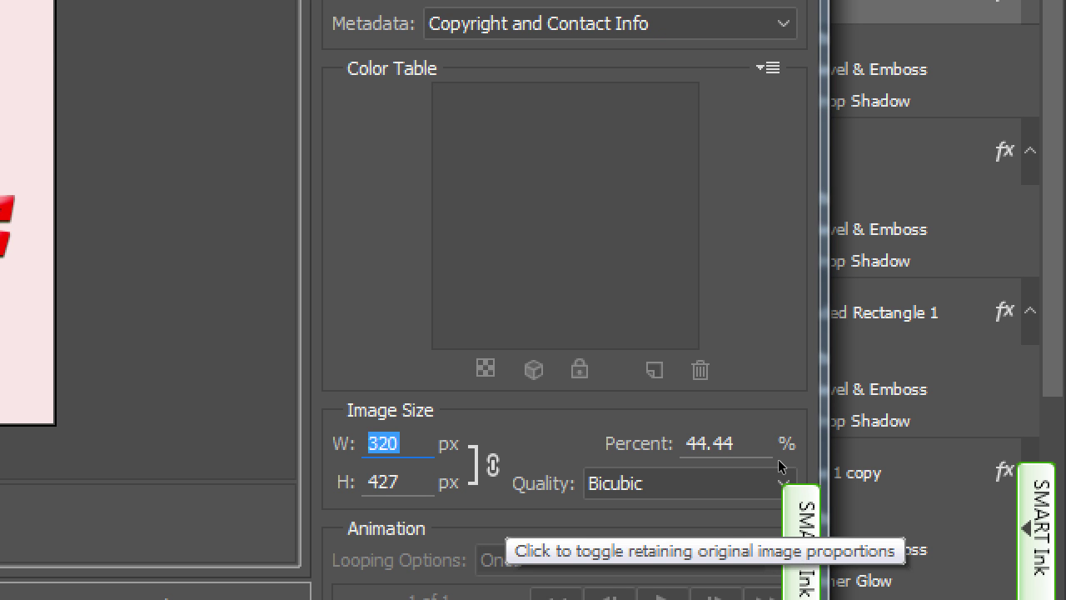
Unlink the export's width and height proportions and set the height to 470 px
{"action": "left_click", "coordinate": [493, 464]}
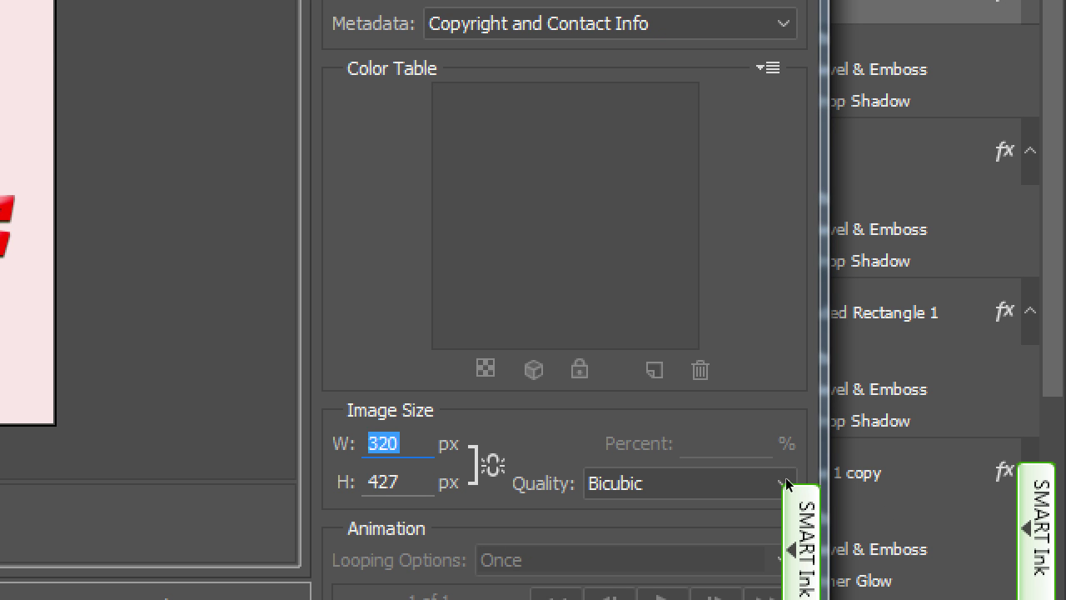
{"action": "key", "text": "Tab"}
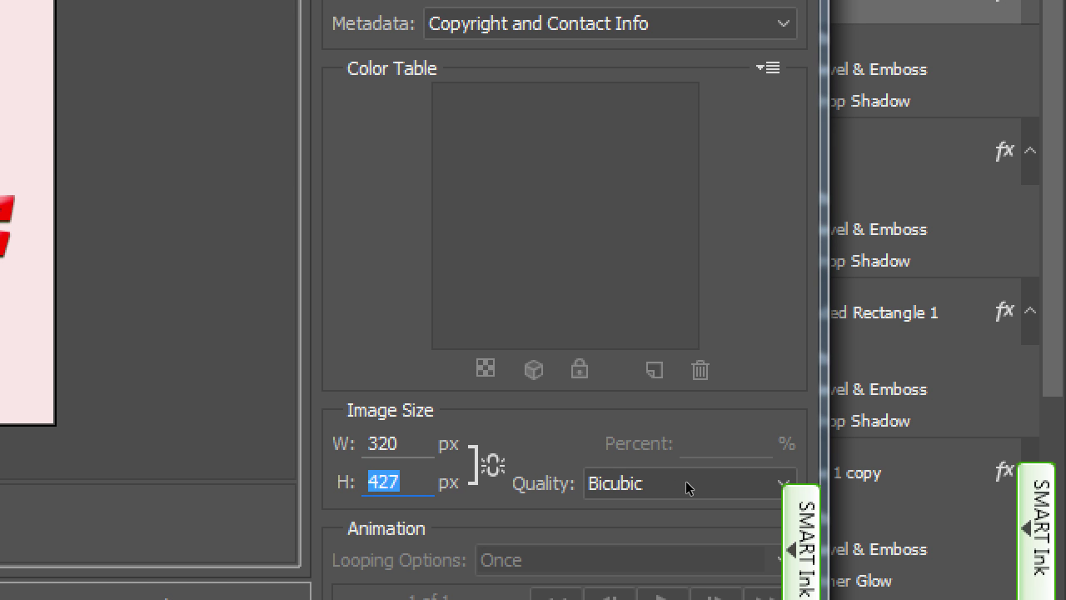
{"action": "type", "text": "470"}
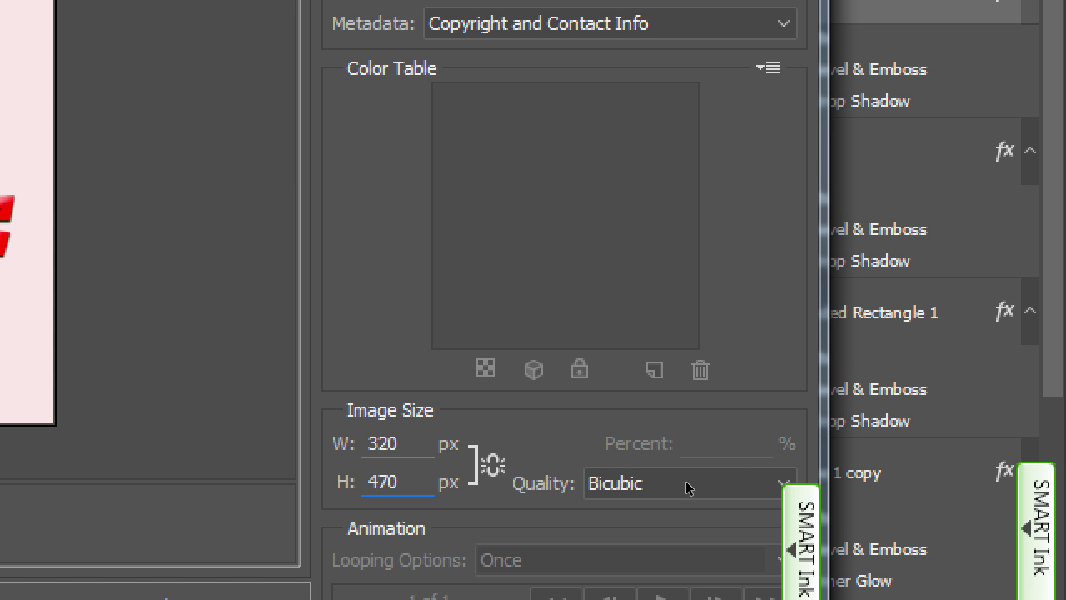
{"action": "key", "text": "Tab"}
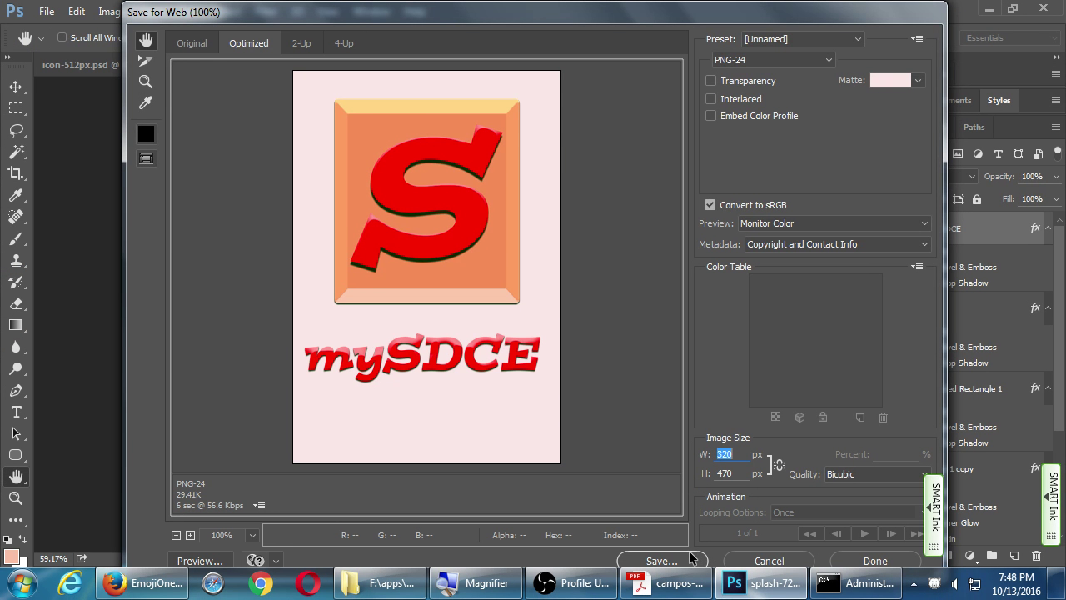
Save the resized export over screen-mdpi-portrait.png in the android folder, replacing the existing file
{"action": "left_click", "coordinate": [690, 560]}
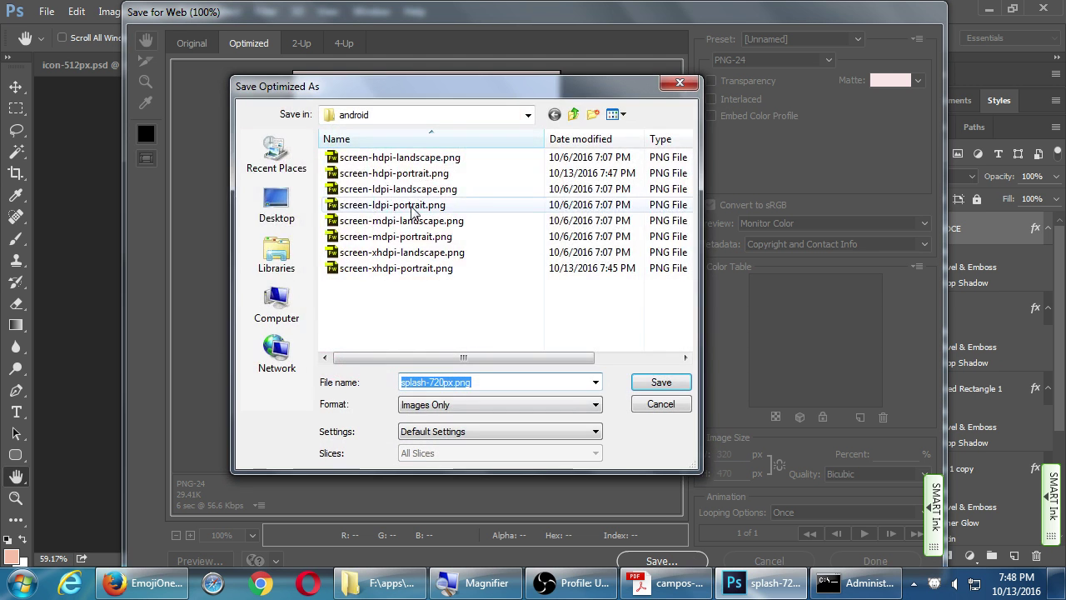
{"action": "left_click", "coordinate": [446, 238]}
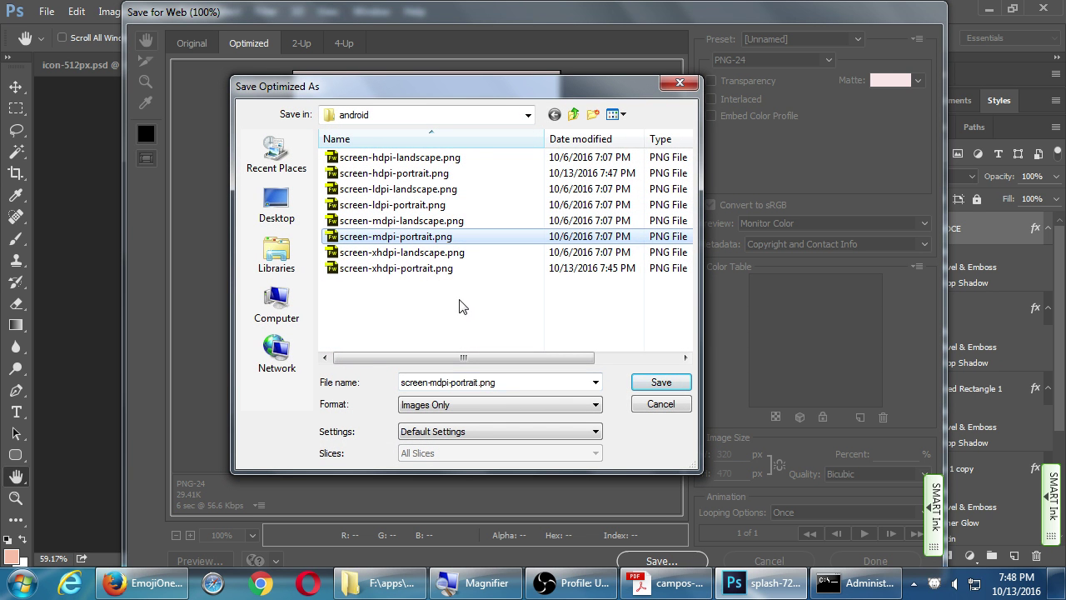
{"action": "left_click", "coordinate": [660, 383]}
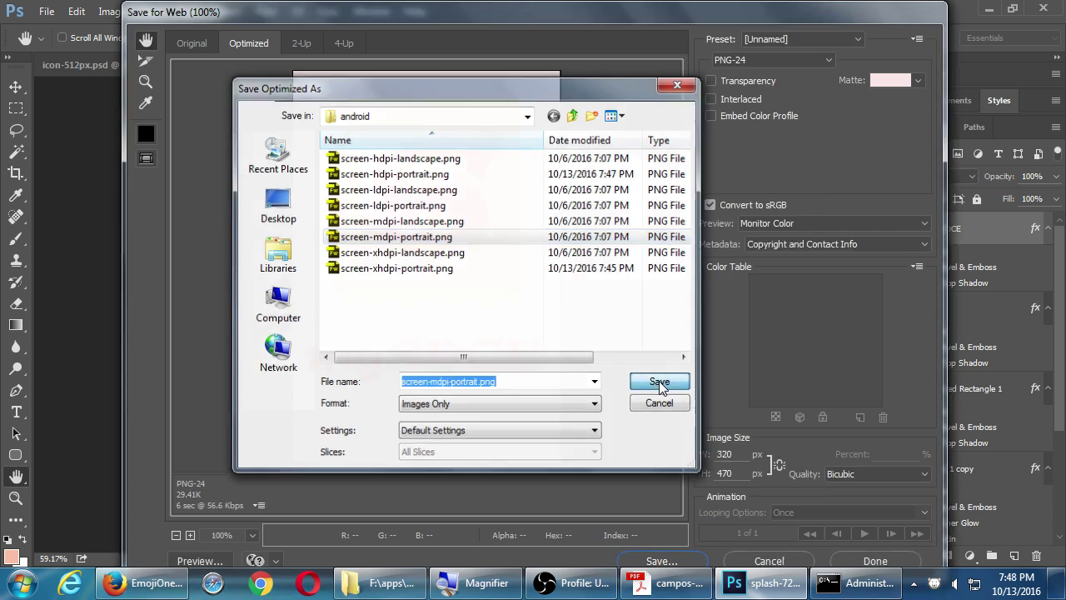
{"action": "left_click", "coordinate": [643, 329]}
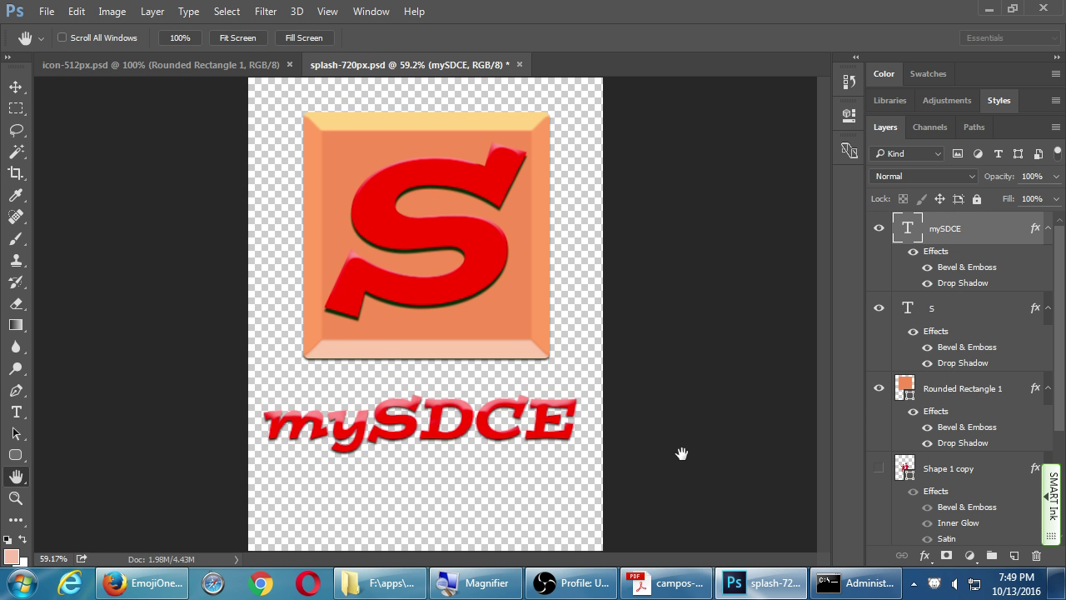
Check the dimensions of screen-ldpi-portrait.png in Windows Explorer, and return to Photoshop to reopen Save for Web
{"action": "left_click", "coordinate": [366, 589]}
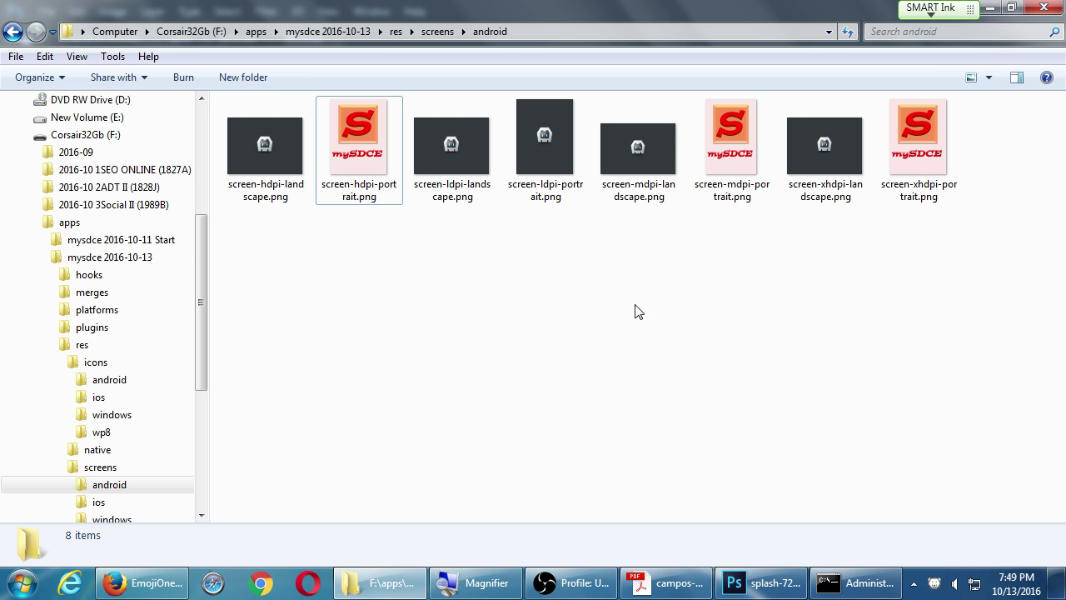
{"action": "left_click", "coordinate": [560, 144]}
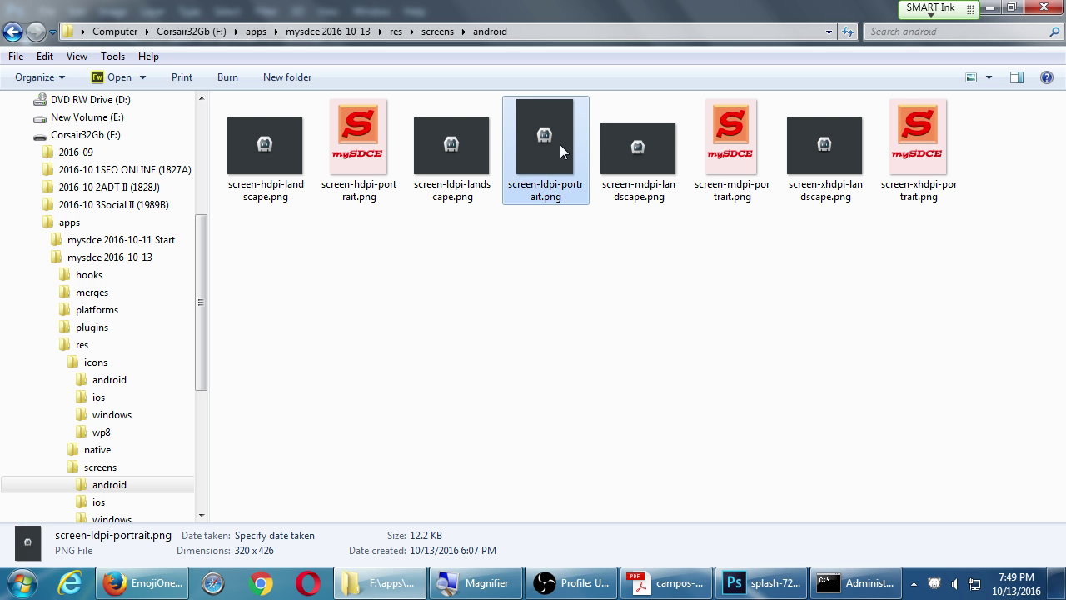
{"action": "left_click", "coordinate": [773, 581]}
{"action": "left_click", "coordinate": [46, 11]}
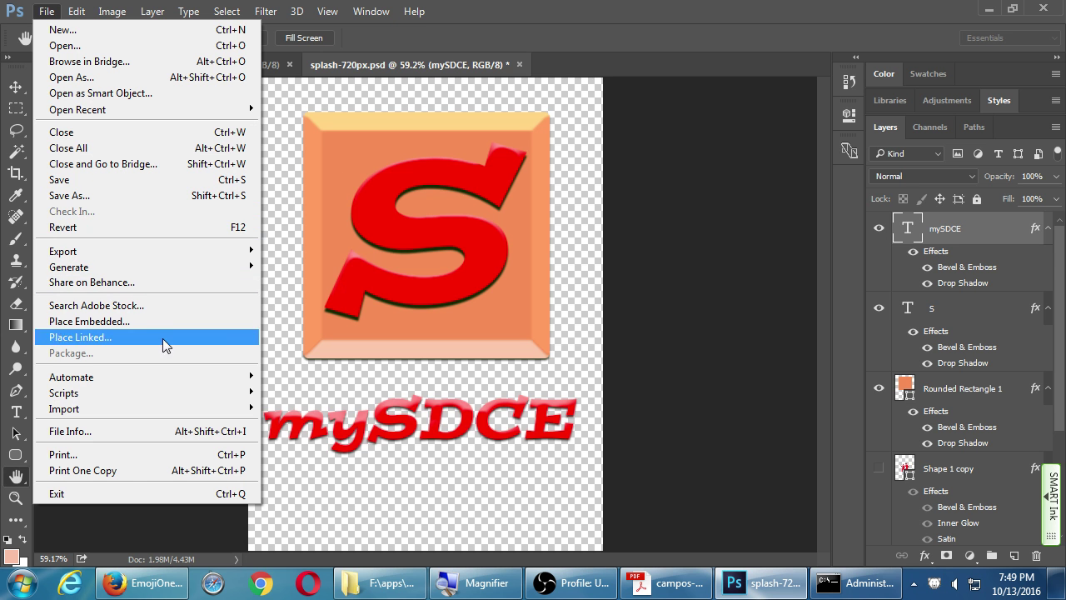
{"action": "mouse_move", "coordinate": [153, 243]}
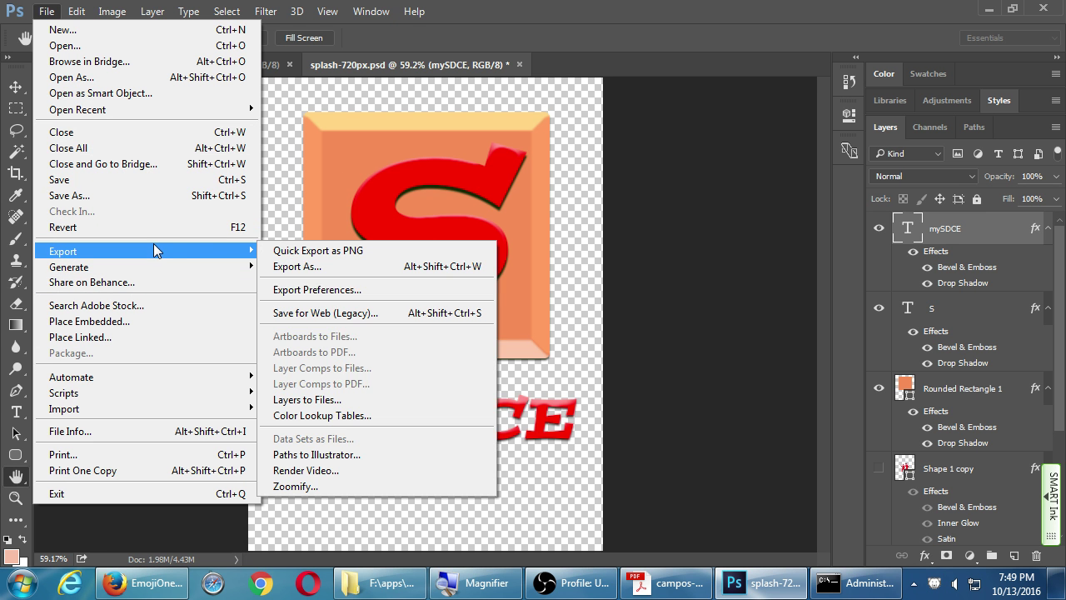
{"action": "left_click", "coordinate": [355, 311]}
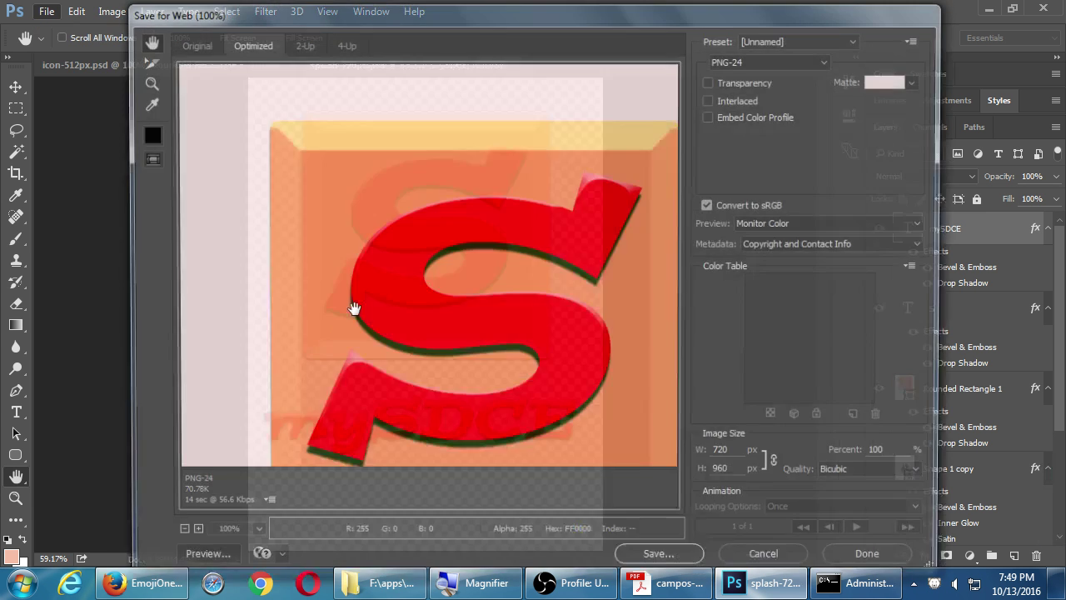
Set the export size to 320 px wide and 426 px high with the proportions unlinked
{"action": "double_click", "coordinate": [730, 456]}
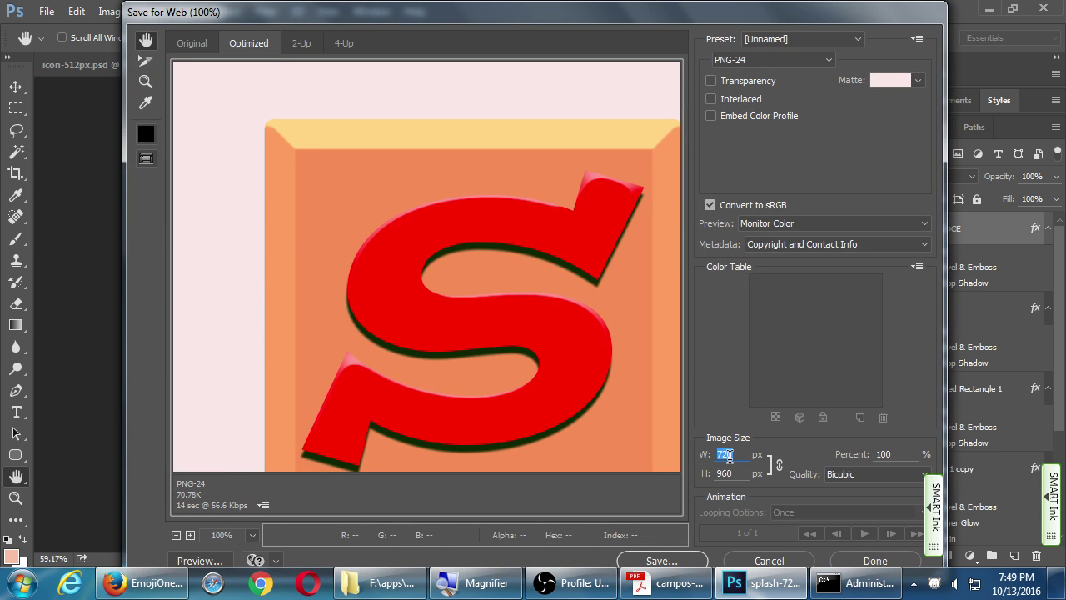
{"action": "type", "text": "320"}
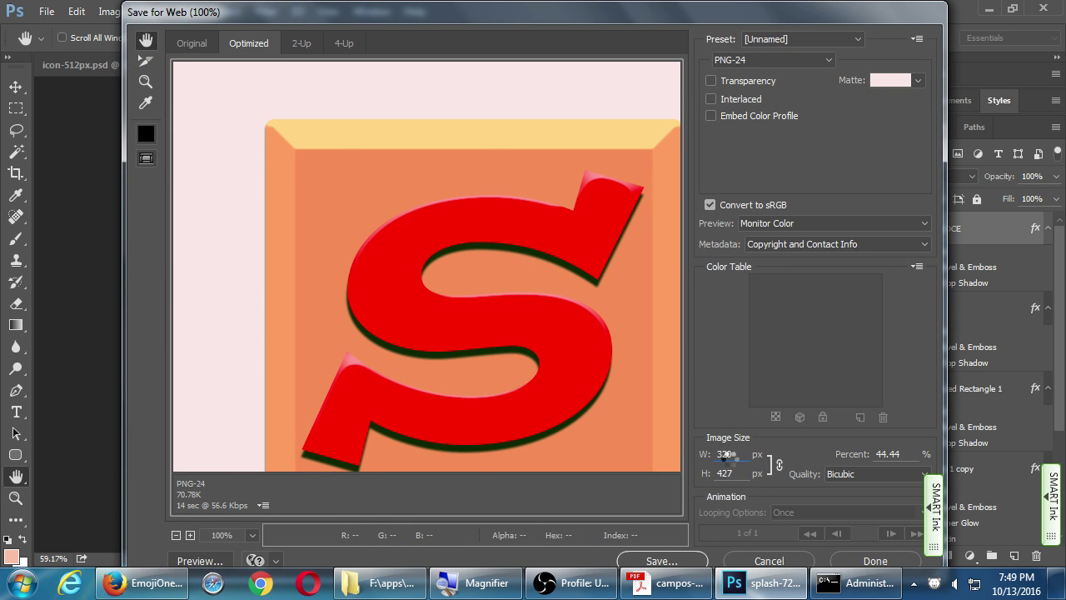
{"action": "key", "text": "Tab"}
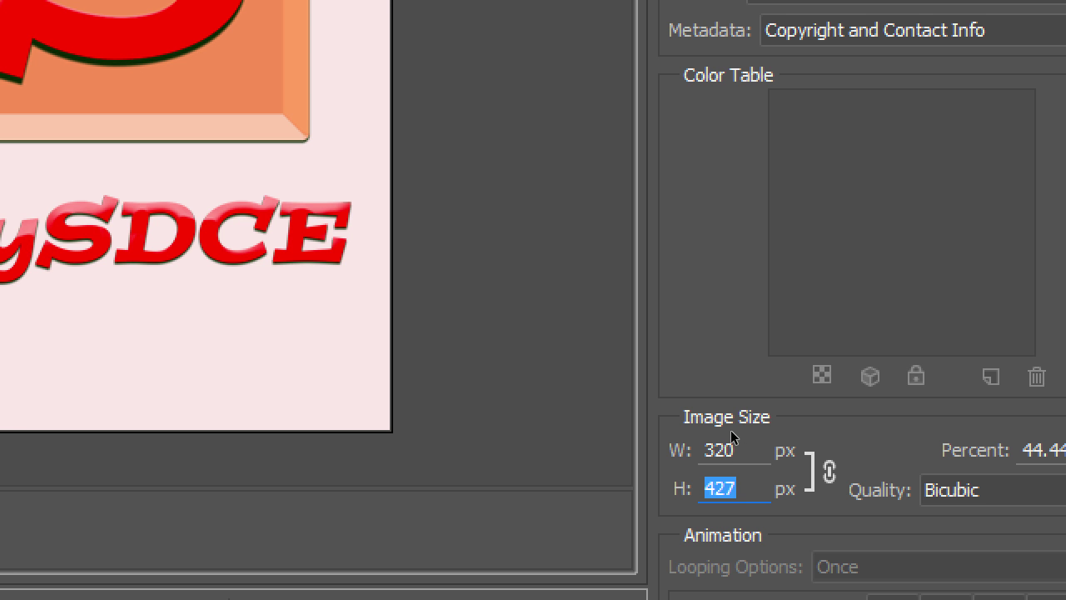
{"action": "left_click", "coordinate": [804, 460]}
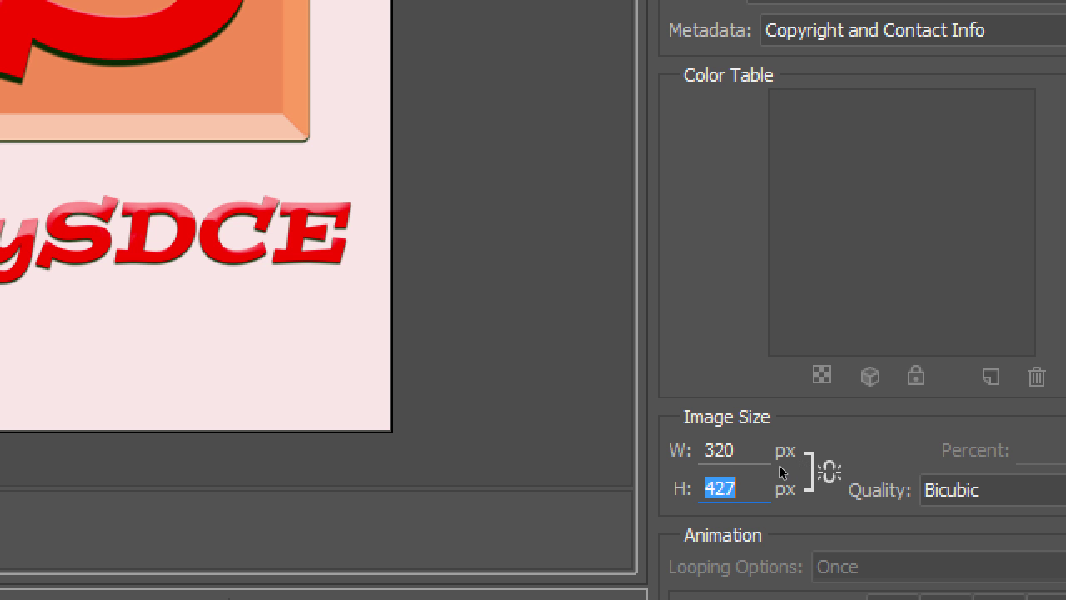
{"action": "type", "text": "426"}
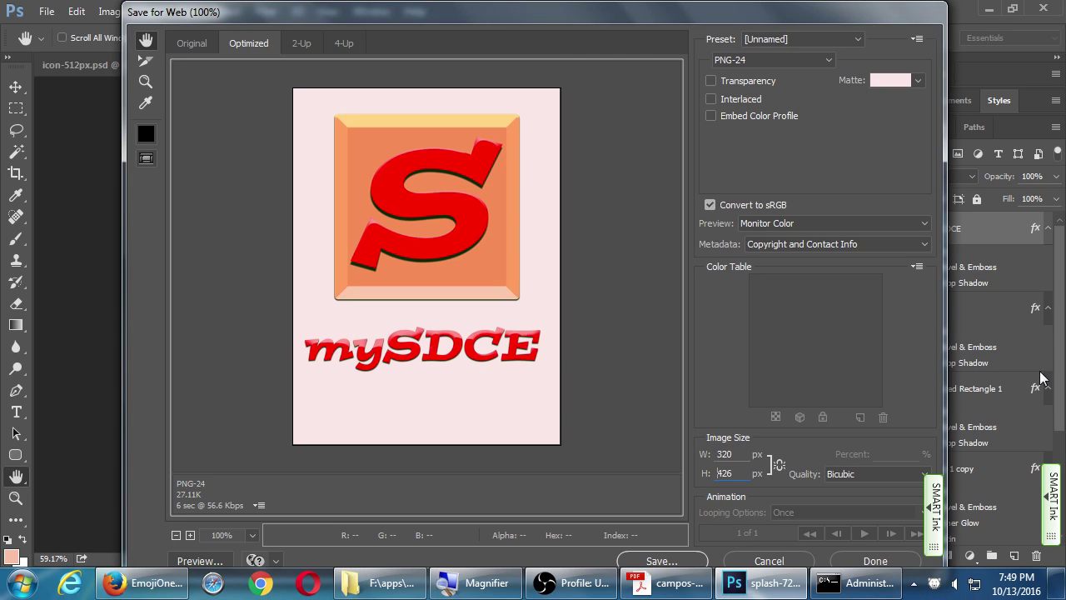
Save this export over screen-ldpi-portrait.png, replacing the existing file
{"action": "left_click", "coordinate": [693, 561]}
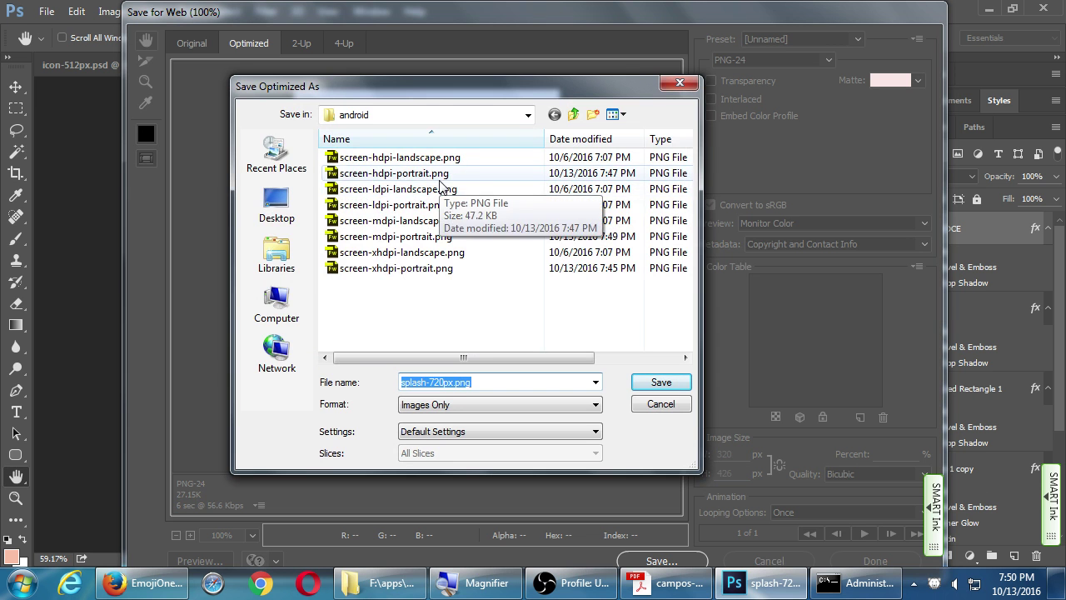
{"action": "double_click", "coordinate": [444, 207]}
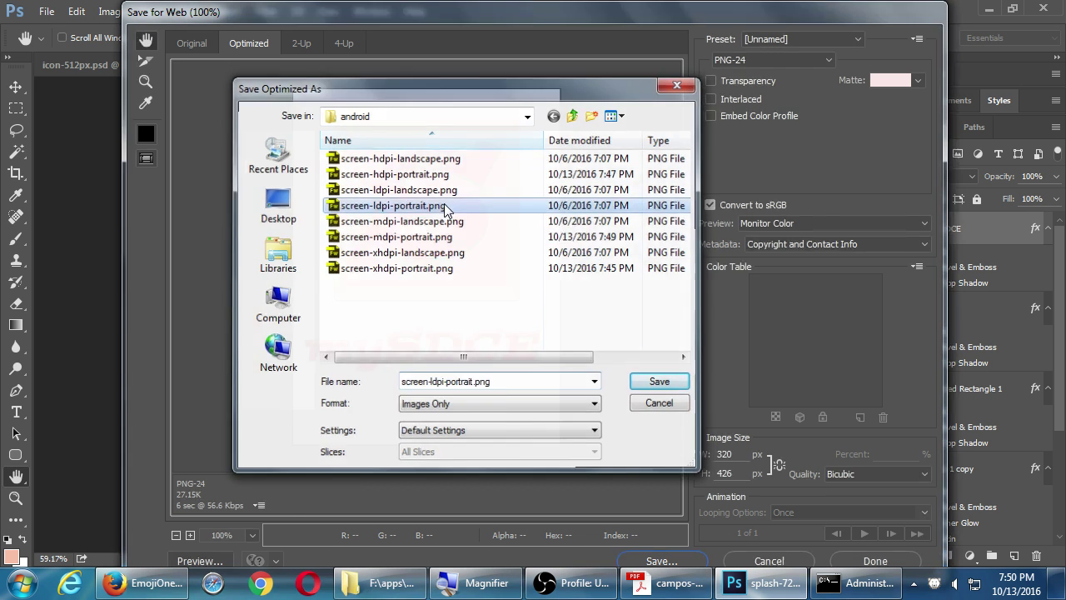
{"action": "left_click", "coordinate": [673, 337]}
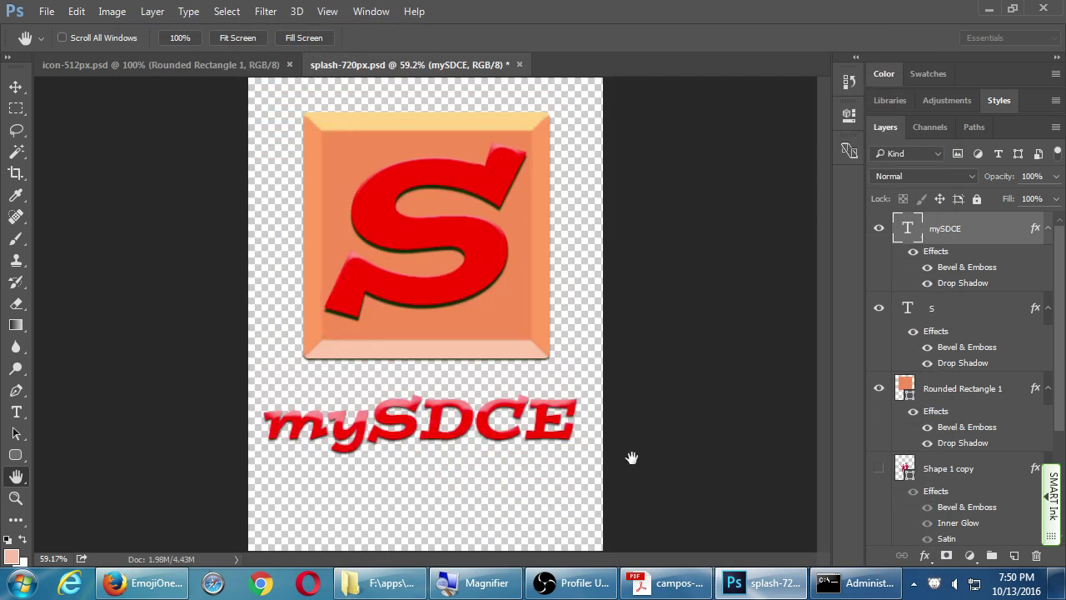
Switch to Windows Explorer and select the hdpi, ldpi, mdpi and xhdpi landscape splash files in the android folder
{"action": "left_click", "coordinate": [376, 590]}
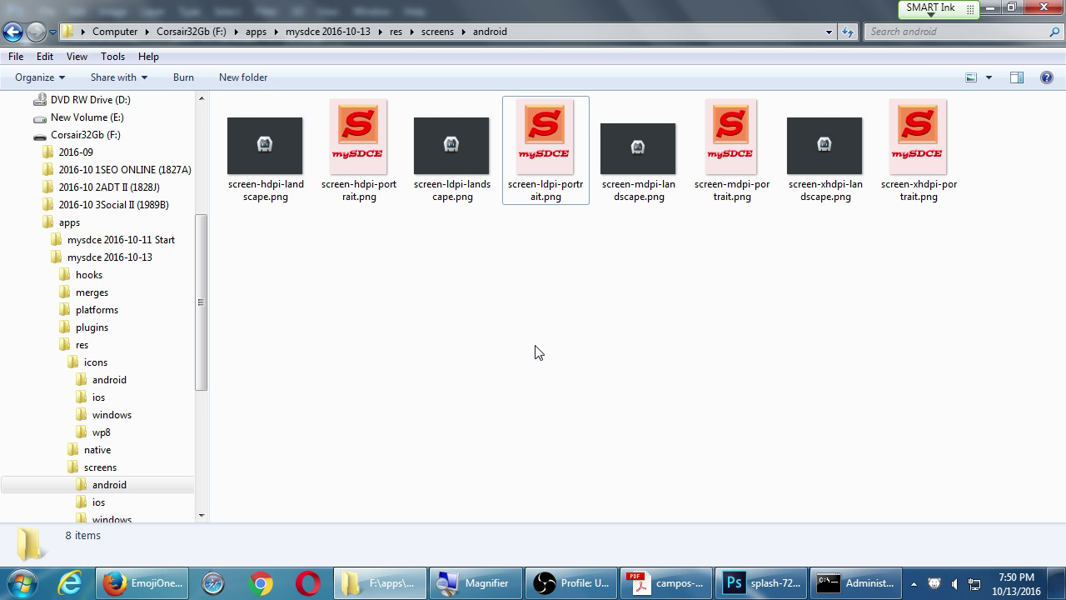
{"action": "left_click", "coordinate": [265, 148]}
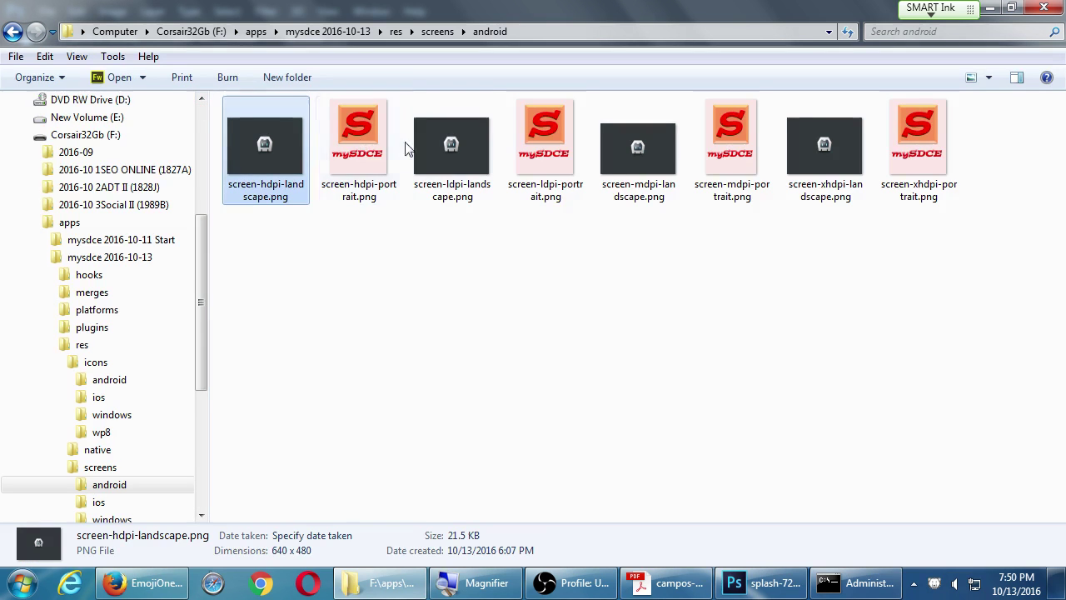
{"action": "left_click", "coordinate": [639, 138], "text": "ctrl"}
{"action": "left_click", "coordinate": [809, 154], "text": "ctrl"}
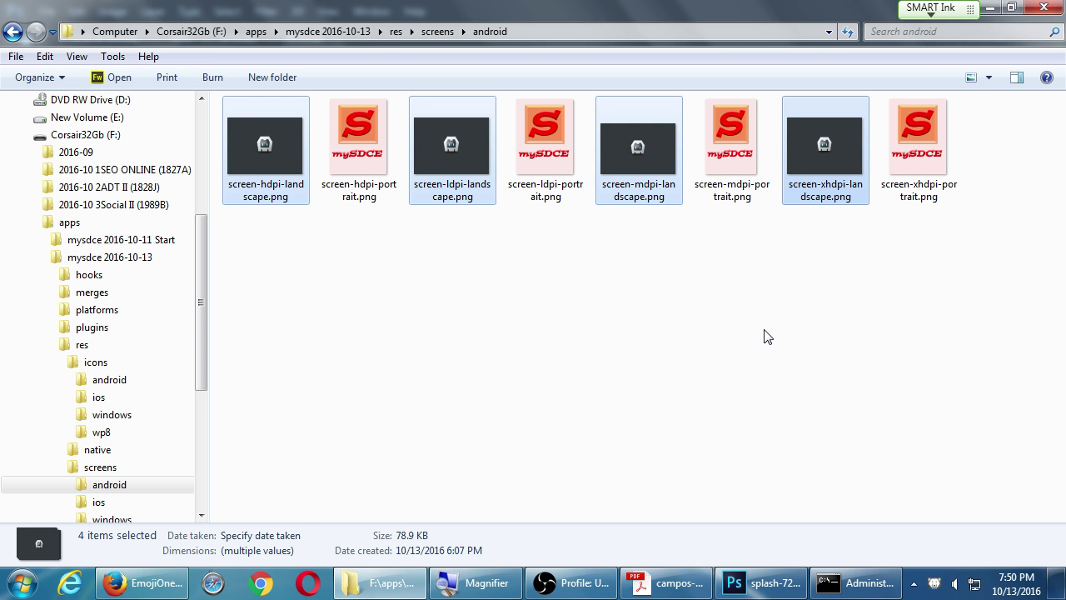
Check the ldpi, mdpi and xhdpi portrait splash files in the android folder, and clear the selection
{"action": "left_click", "coordinate": [391, 158]}
{"action": "left_click", "coordinate": [536, 160]}
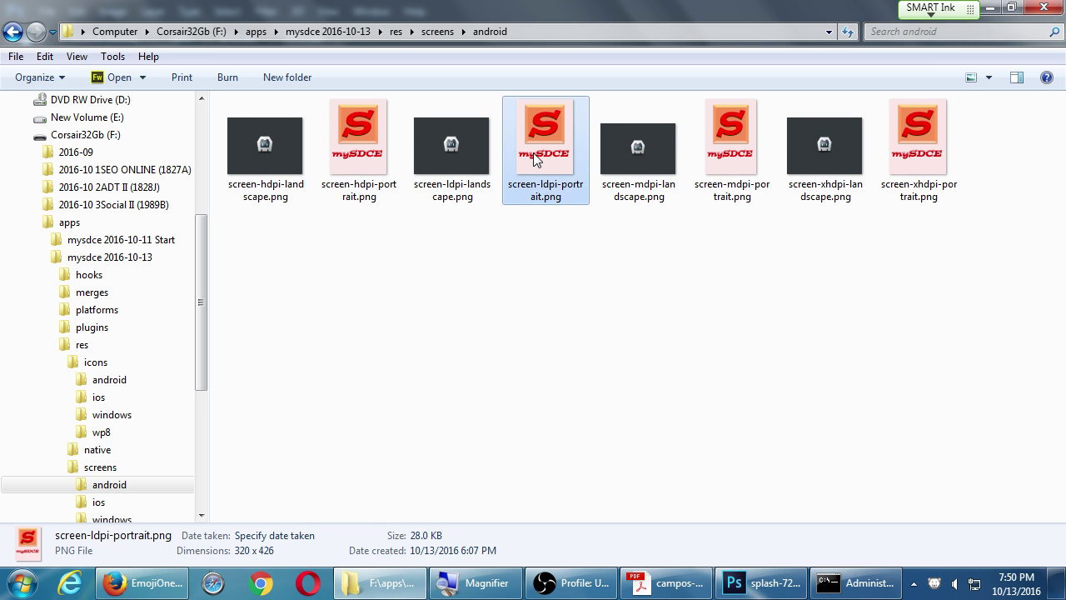
{"action": "left_click", "coordinate": [704, 160]}
{"action": "left_click", "coordinate": [921, 160]}
{"action": "left_click", "coordinate": [949, 273]}
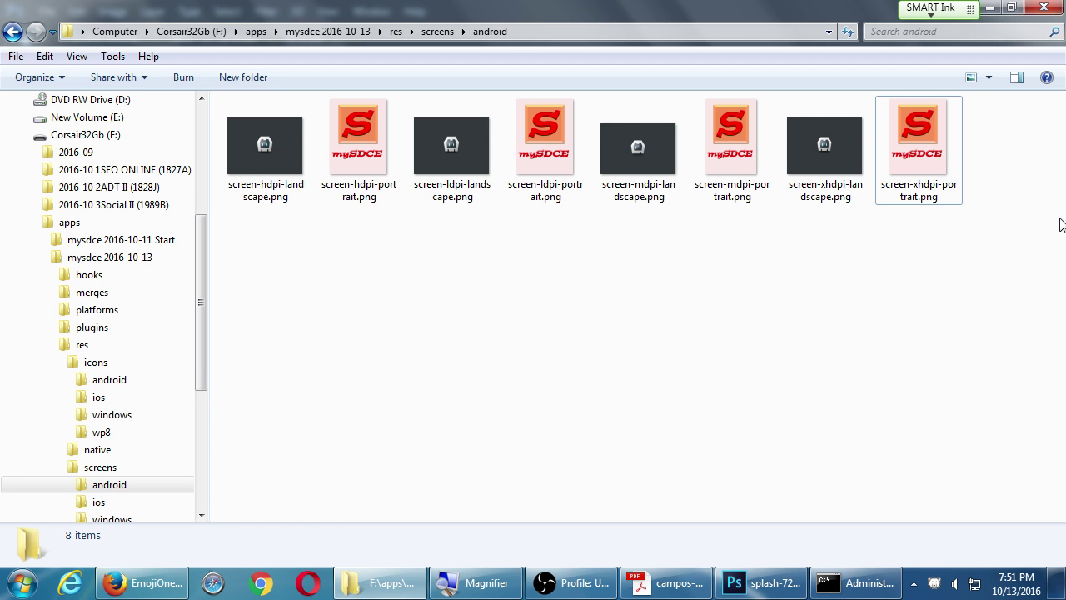
Consult the splash screen instructions in the Acrobat PDF, and open config.xml from the mysdce 2016-10-13 folder in Notepad++
{"action": "left_click", "coordinate": [667, 583]}
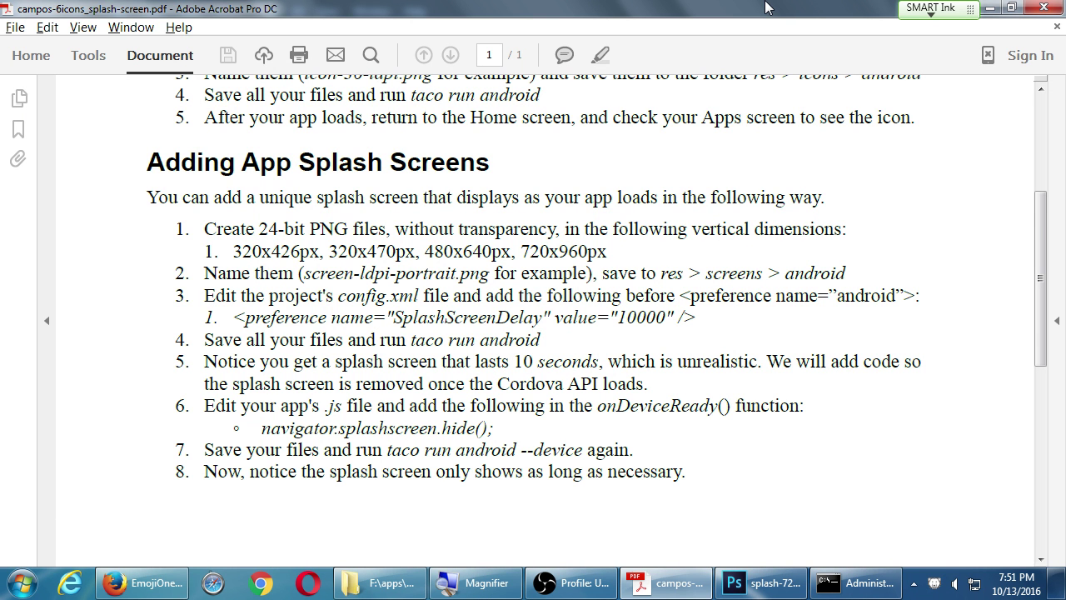
{"action": "mouse_move", "coordinate": [597, 533]}
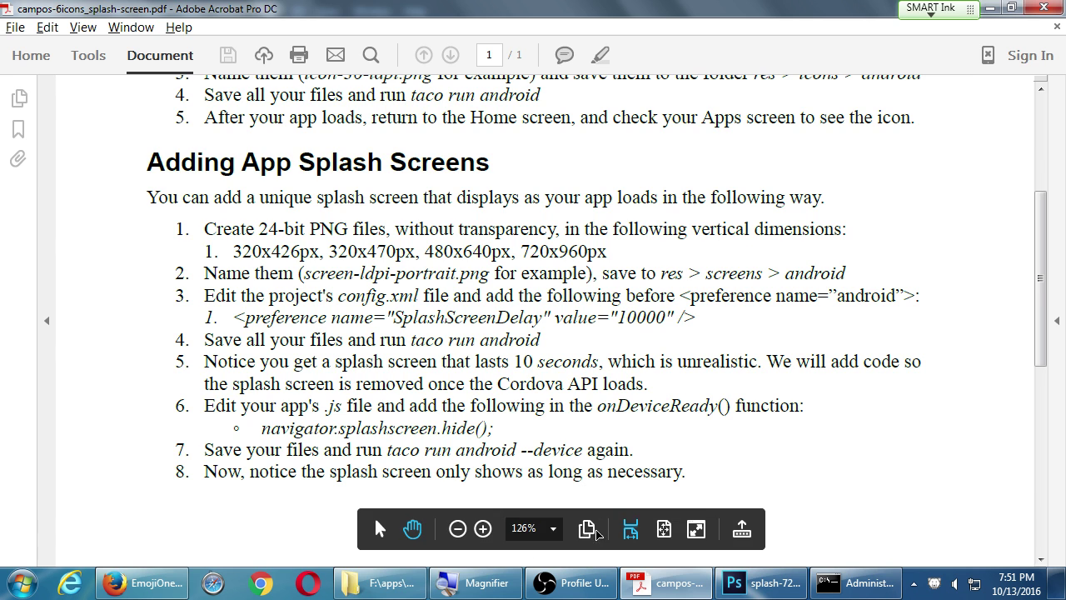
{"action": "left_click", "coordinate": [381, 582]}
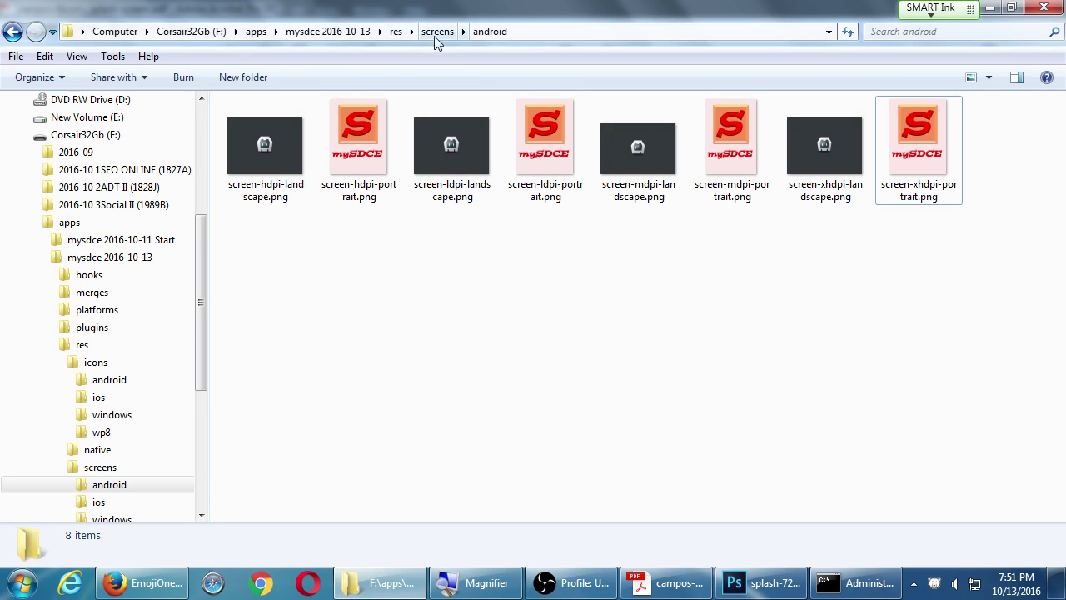
{"action": "left_click", "coordinate": [333, 32]}
{"action": "left_click", "coordinate": [267, 231]}
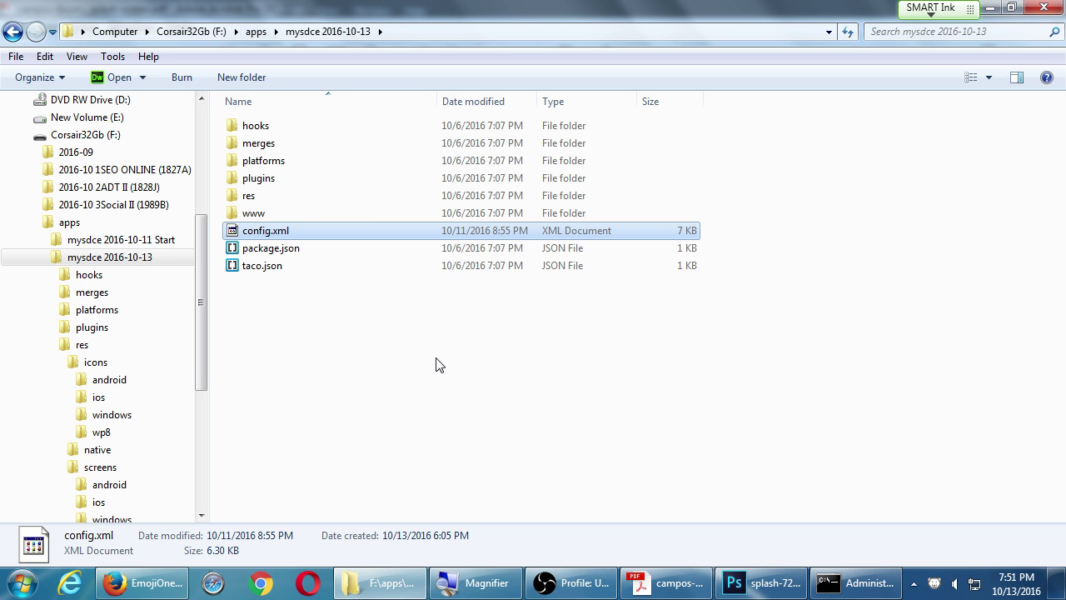
{"action": "right_click", "coordinate": [240, 237]}
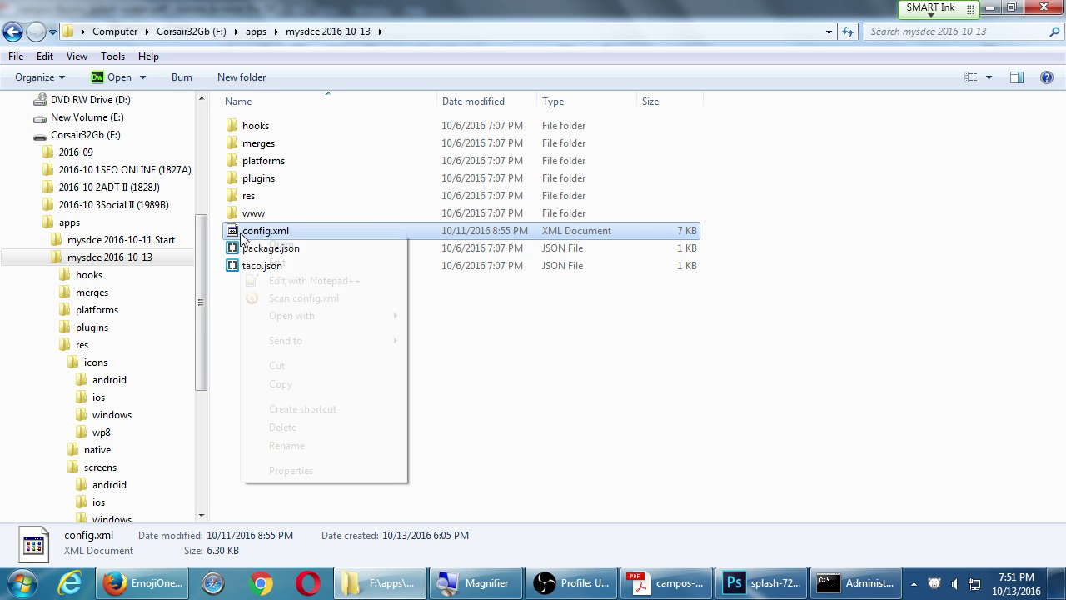
{"action": "left_click", "coordinate": [280, 280]}
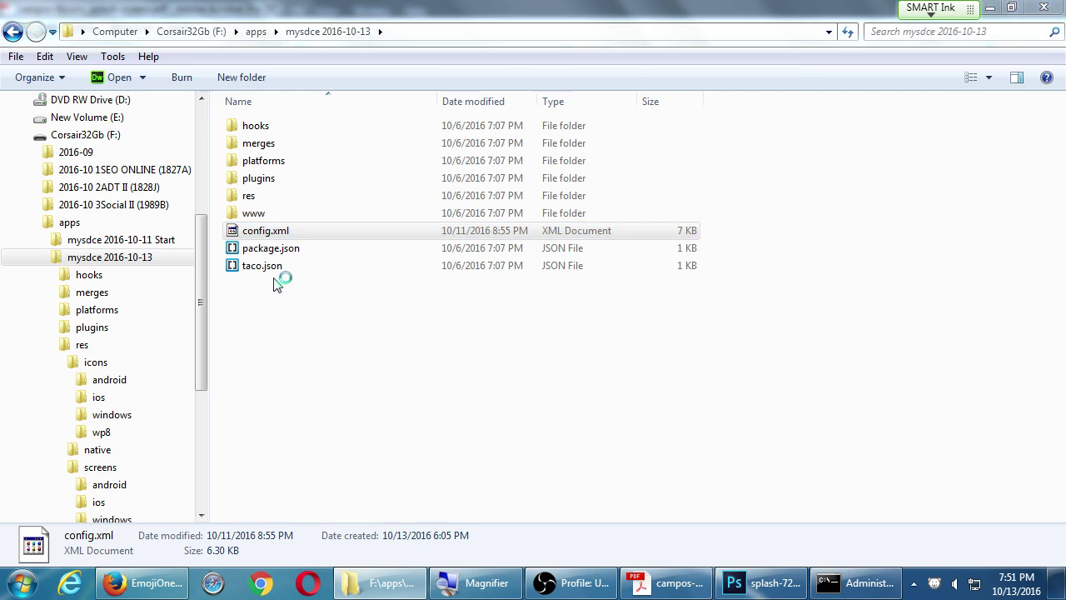
Arrange Notepad++ and the Acrobat PDF side by side, with the PDF enlarged to 100% at the splash screen instructions
{"action": "left_click_drag", "start_coordinate": [411, 40], "coordinate": [2, 50]}
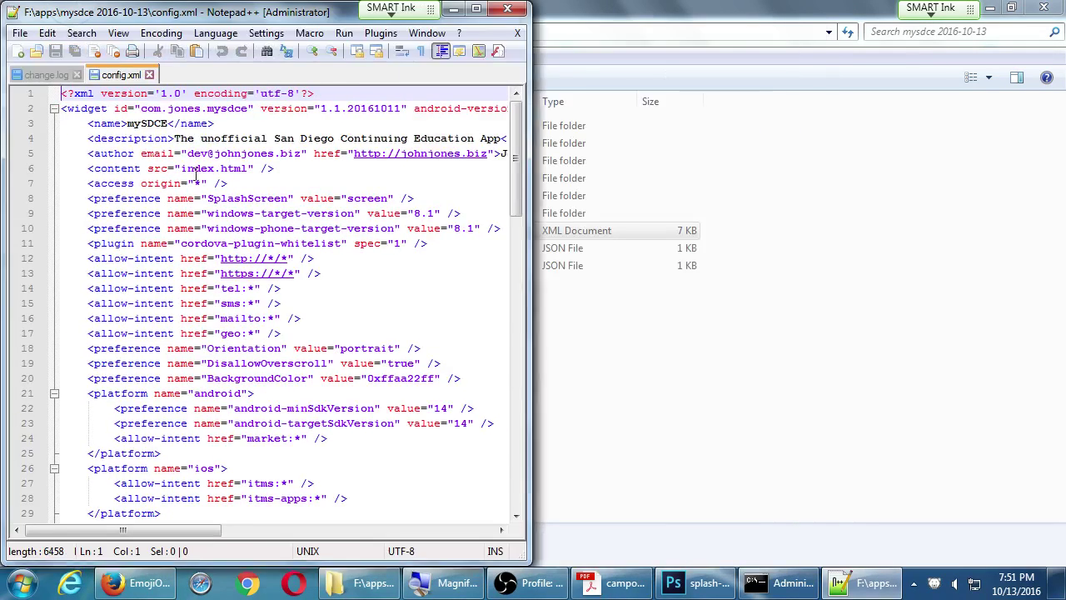
{"action": "left_click", "coordinate": [614, 582]}
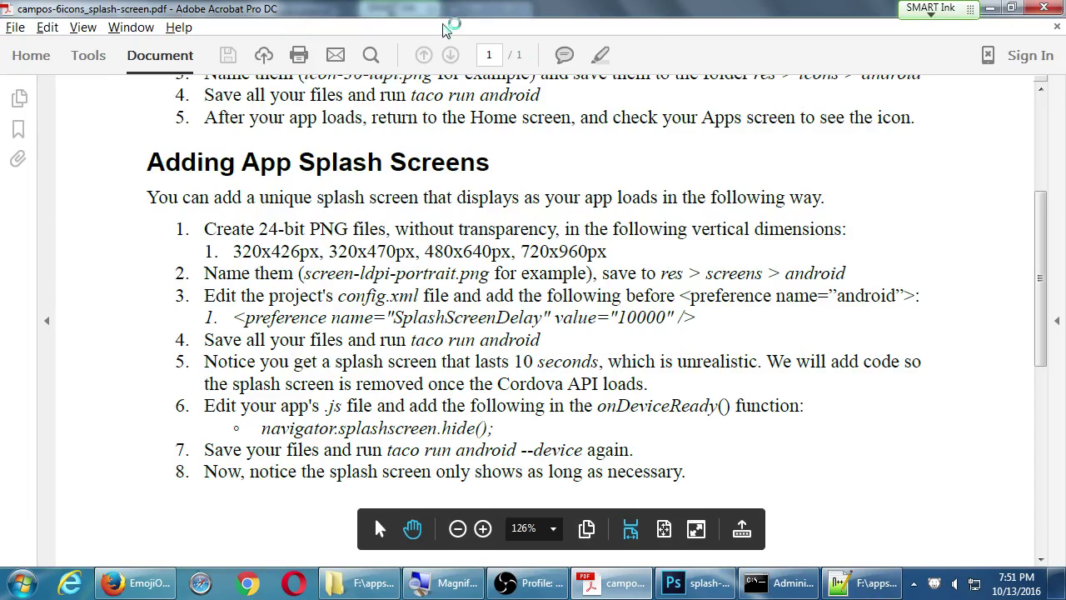
{"action": "left_click_drag", "start_coordinate": [433, 9], "coordinate": [1064, 50]}
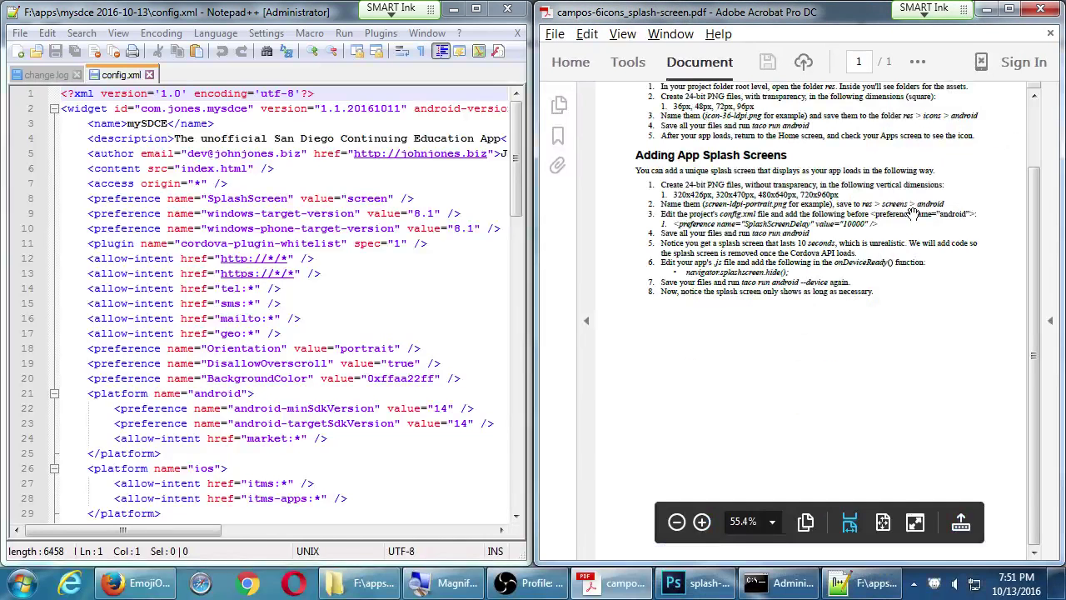
{"action": "scroll", "coordinate": [913, 215], "scroll_direction": "up", "scroll_amount": 3}
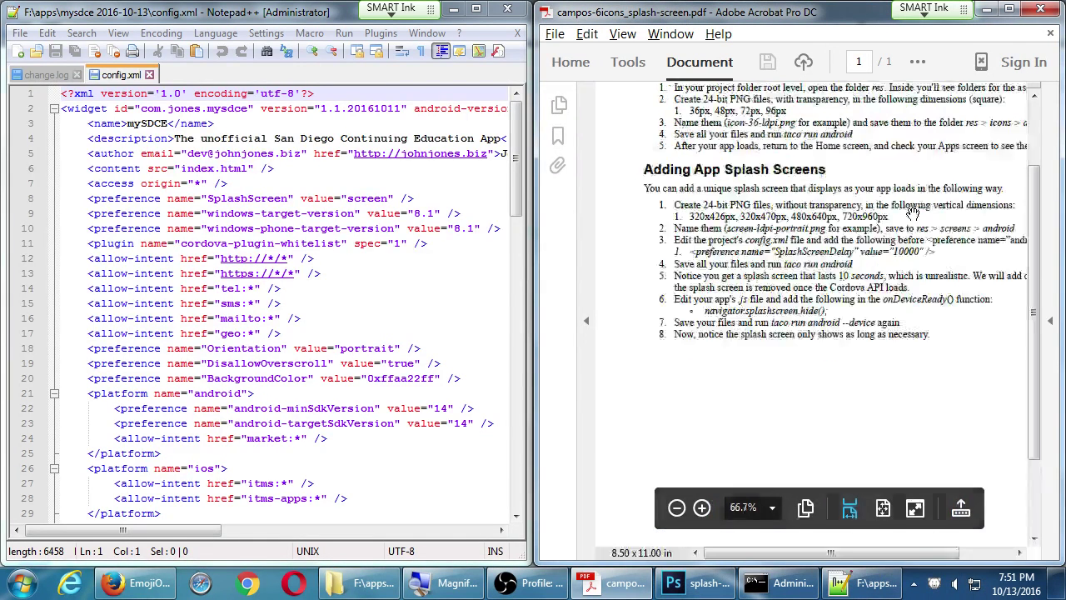
{"action": "left_click_drag", "start_coordinate": [914, 291], "coordinate": [780, 263]}
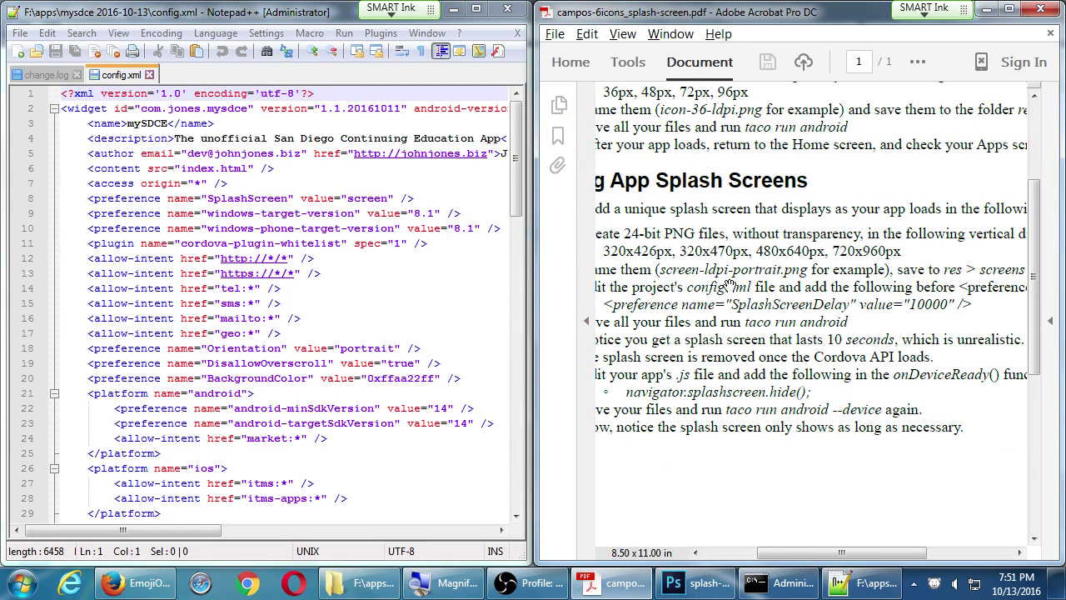
Insert the line <preference name="" value="" /> in config.xml, just before <platform name="android">
{"action": "left_click_drag", "start_coordinate": [126, 401], "coordinate": [223, 400]}
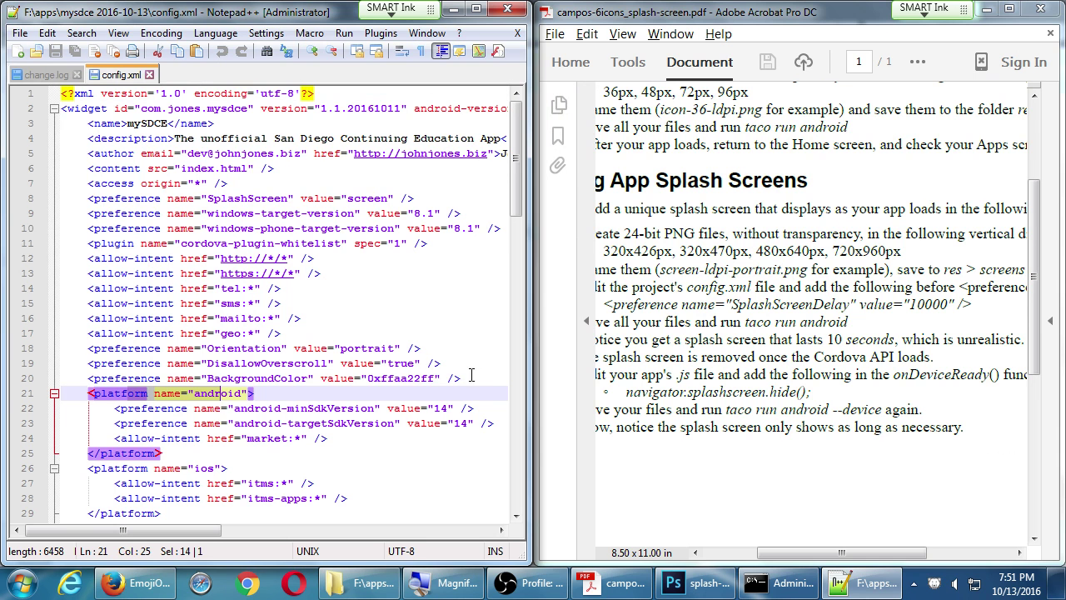
{"action": "left_click", "coordinate": [493, 376]}
{"action": "key", "text": "Return"}
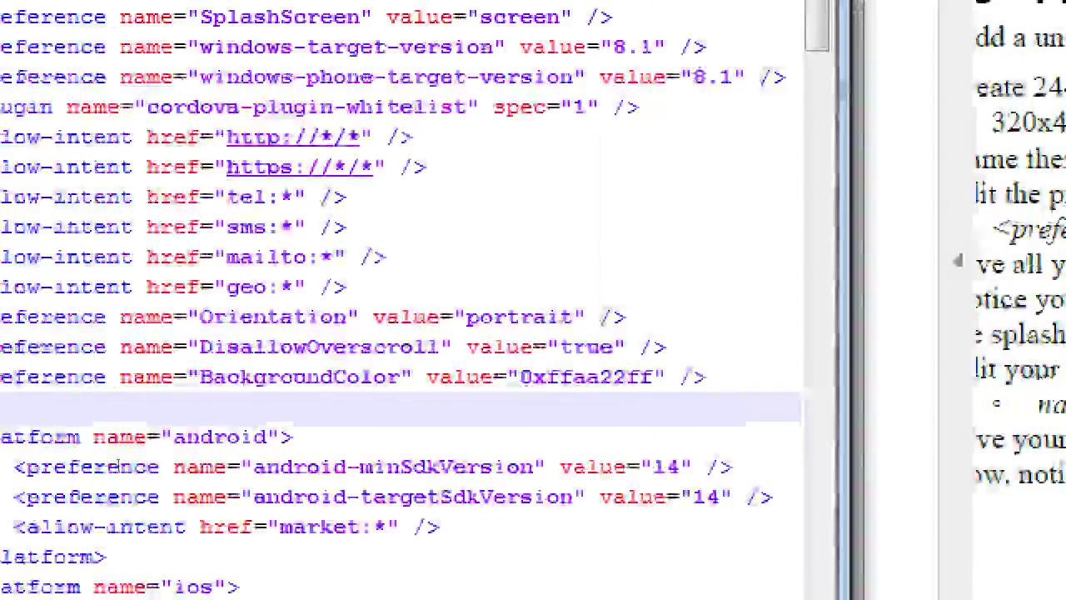
{"action": "type", "text": "<>"}
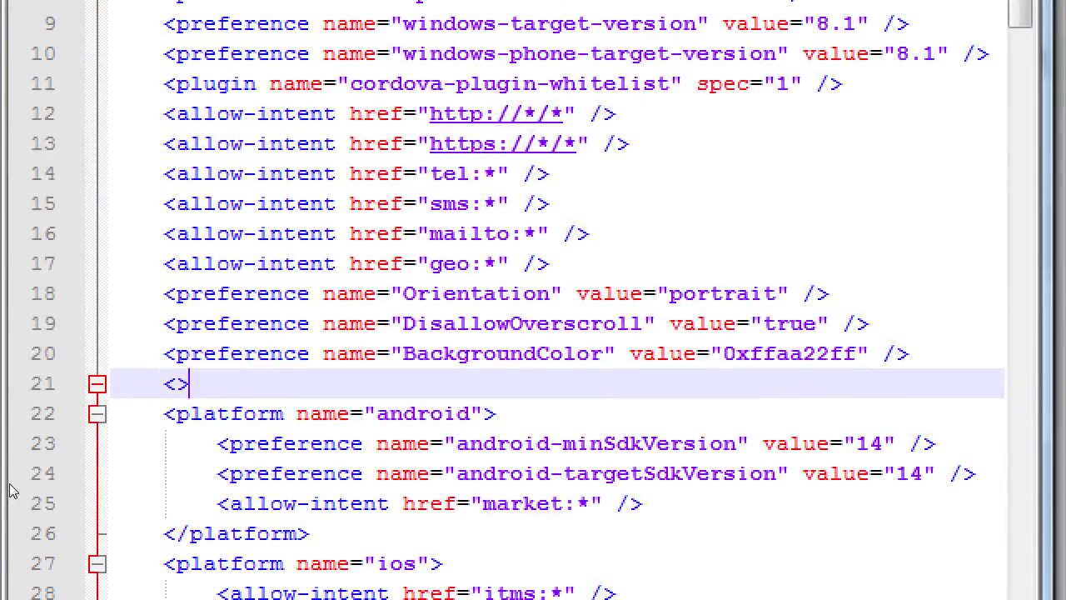
{"action": "key", "text": "Left"}
{"action": "type", "text": "/"}
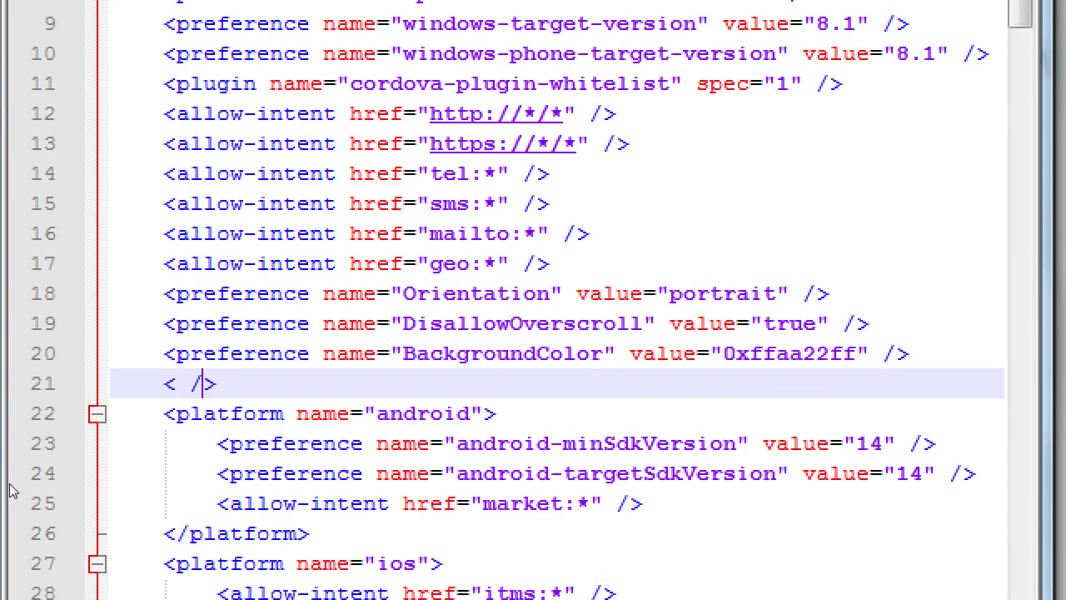
{"action": "key", "text": "Left"}
{"action": "key", "text": "Left"}
{"action": "type", "text": "prefere"}
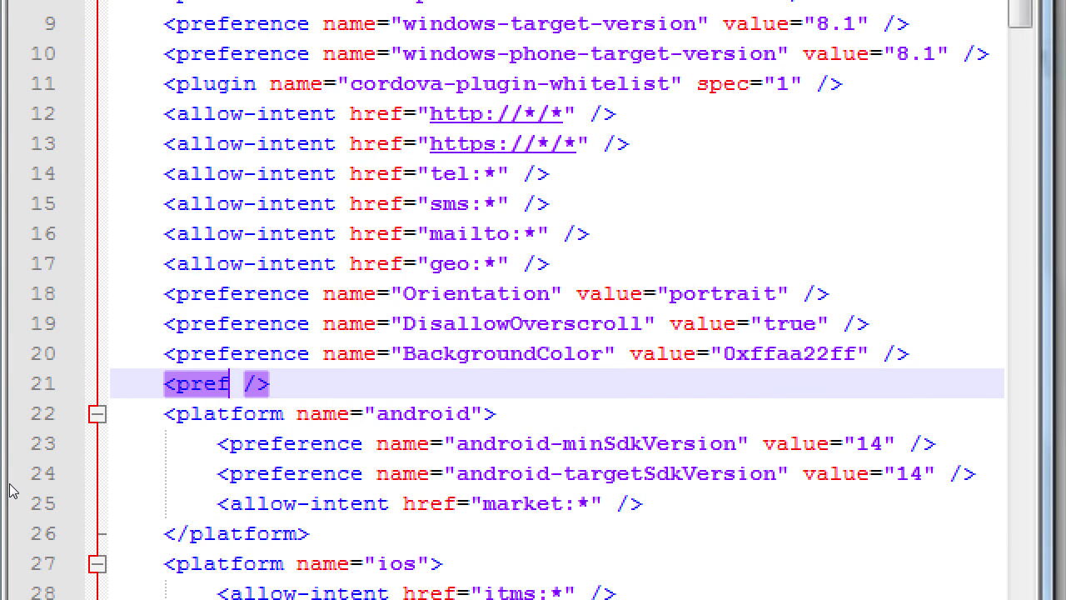
{"action": "type", "text": "nce name=\""}
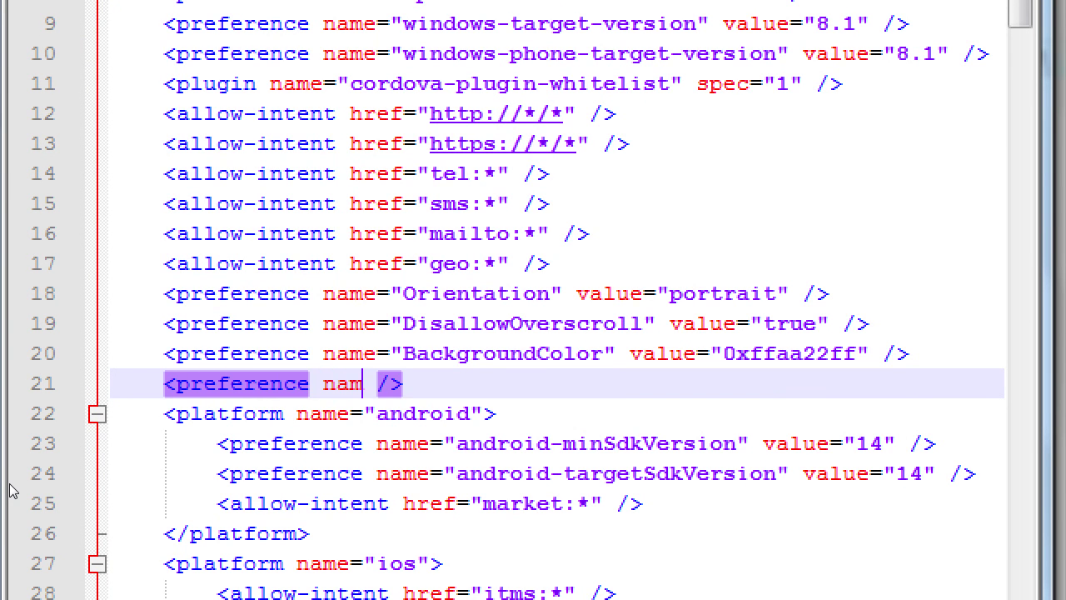
{"action": "type", "text": "\" value=\"\""}
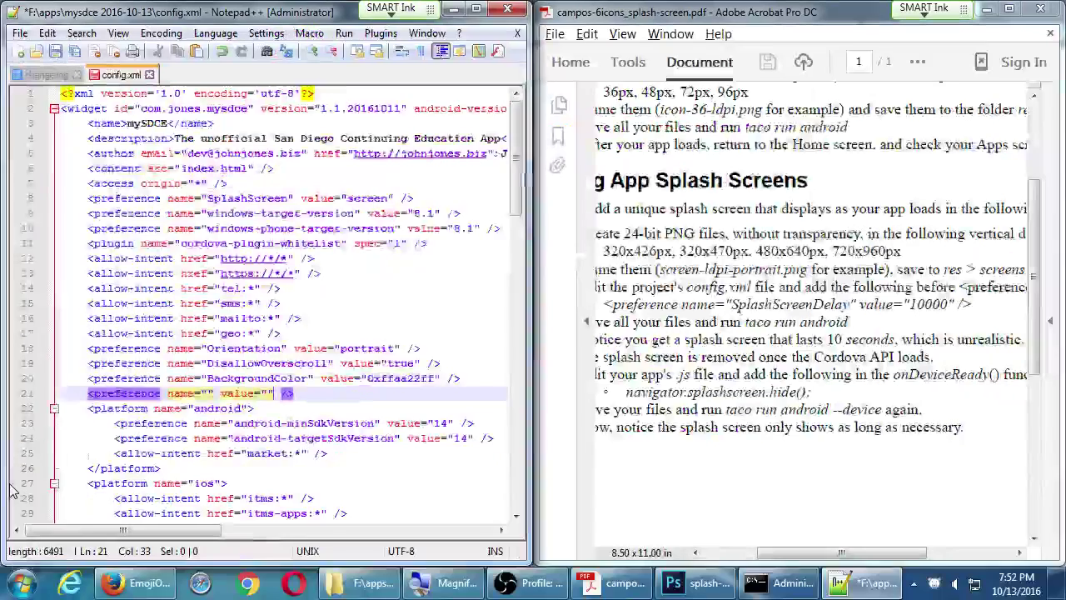
Search config.xml for "splash", look through the platform splash entries, and return to the beginning of the file
{"action": "key", "text": "ctrl+f"}
{"action": "type", "text": "s"}
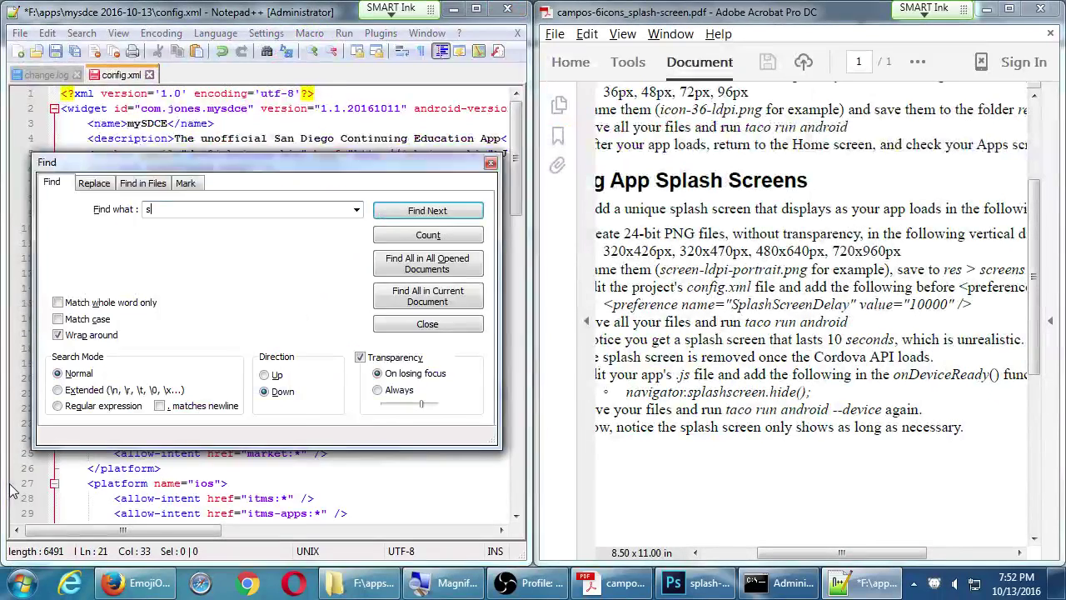
{"action": "type", "text": "plash"}
{"action": "key", "text": "Return"}
{"action": "key", "text": "Escape"}
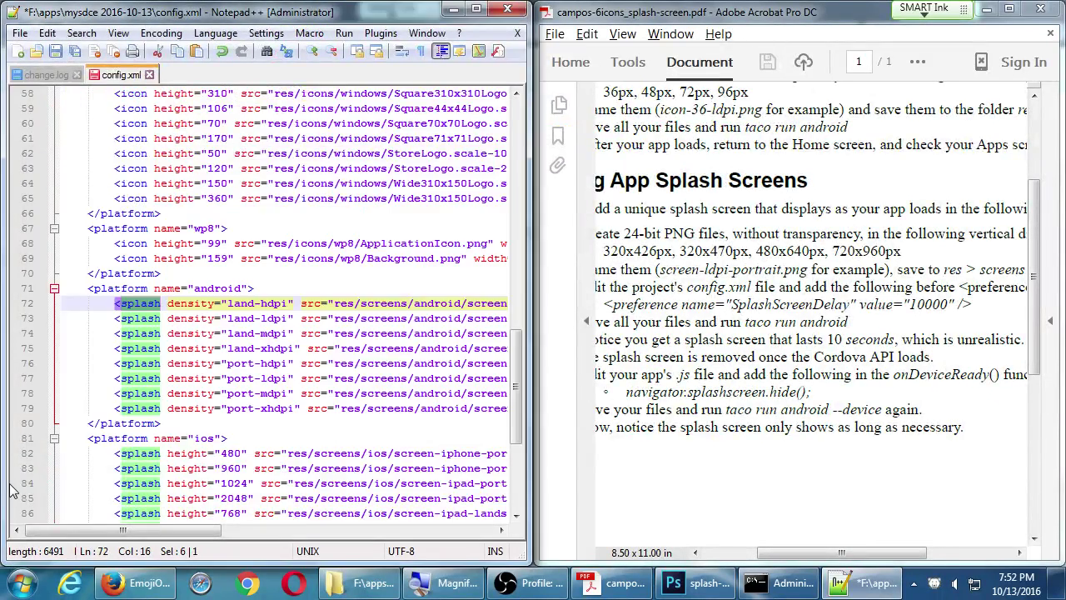
{"action": "key", "text": "Page_Down"}
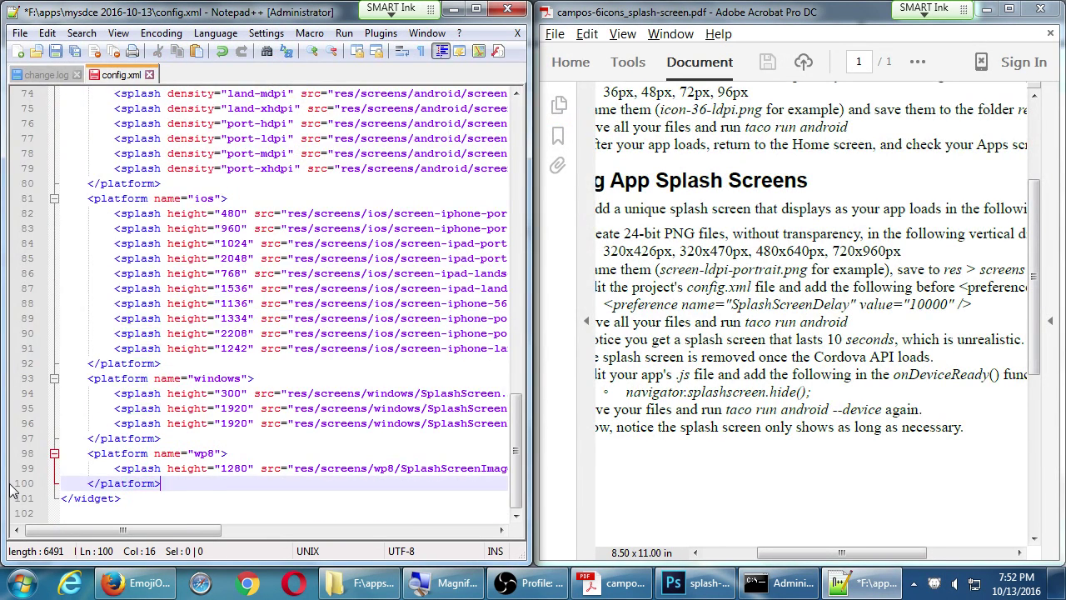
{"action": "key", "text": "ctrl+Home"}
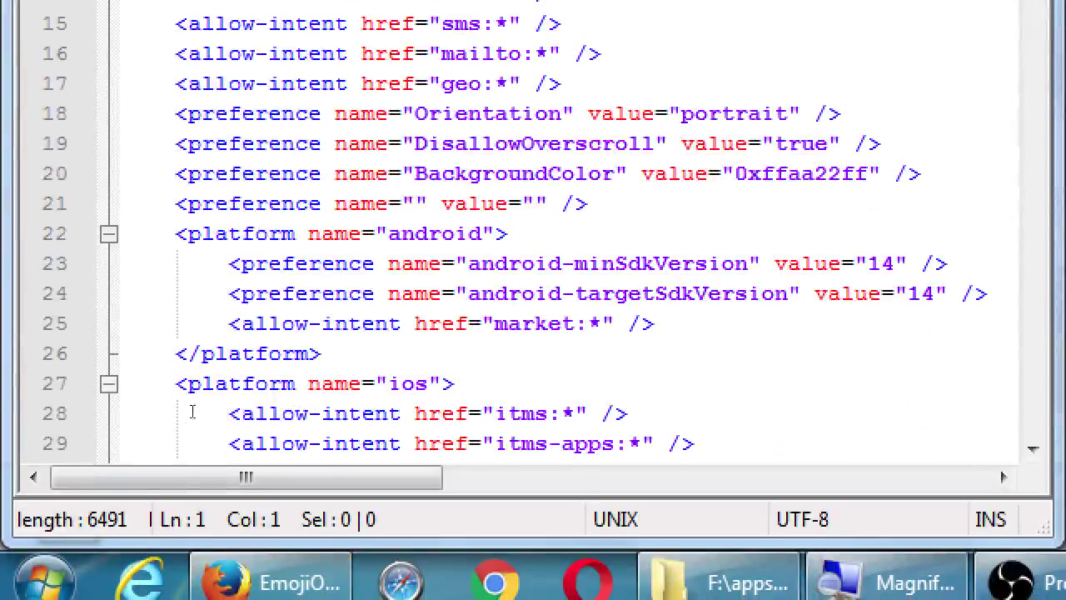
Enter SplashScreenDelay as the name of the new empty preference on line 21
{"action": "left_click", "coordinate": [414, 204]}
{"action": "type", "text": "Sp"}
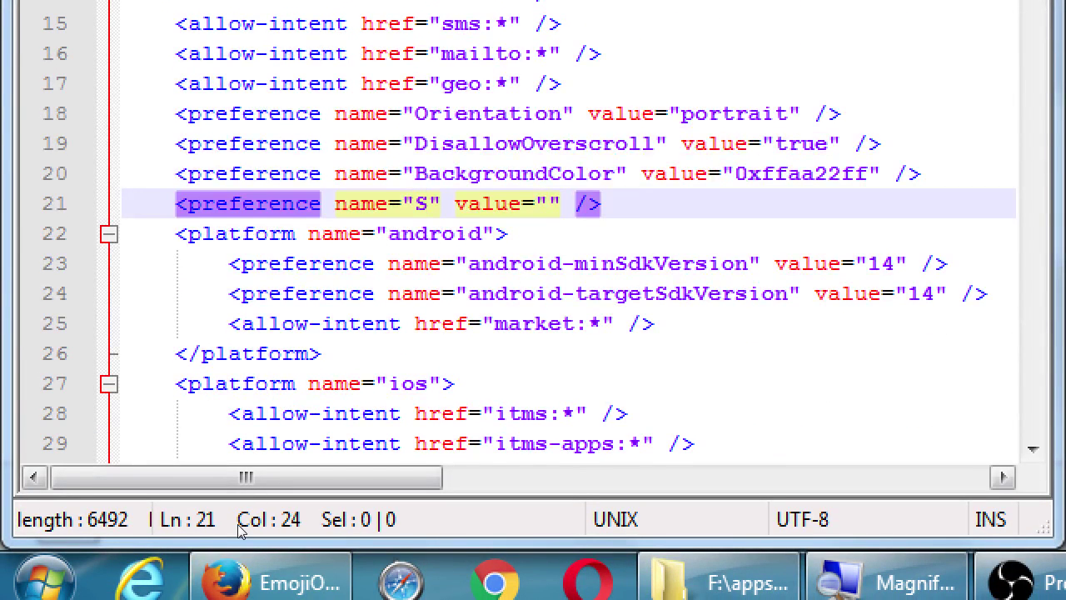
{"action": "type", "text": "lashScreen"}
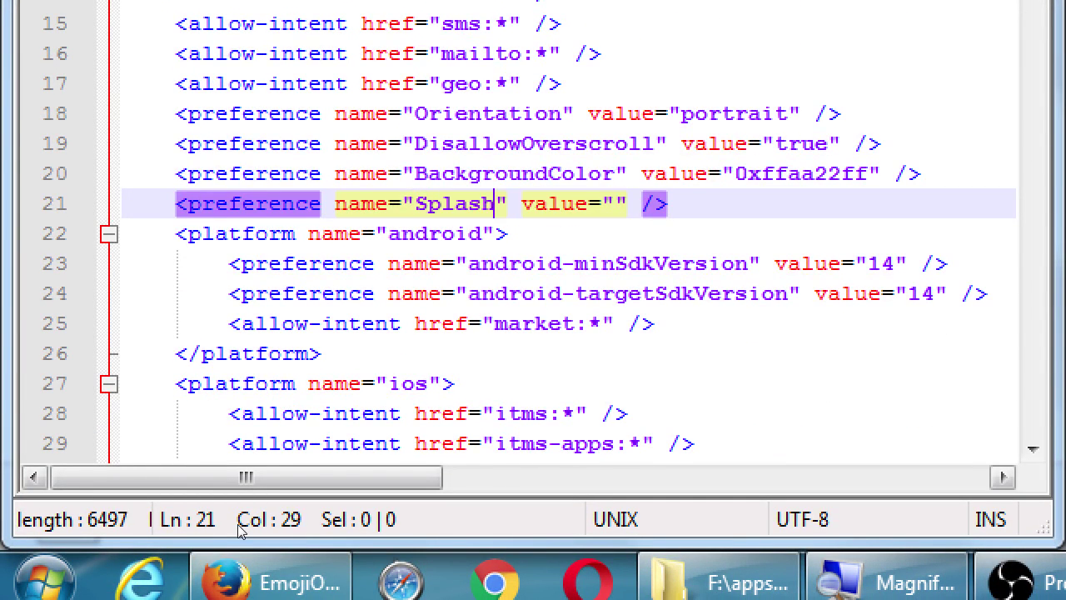
{"action": "type", "text": "Delay"}
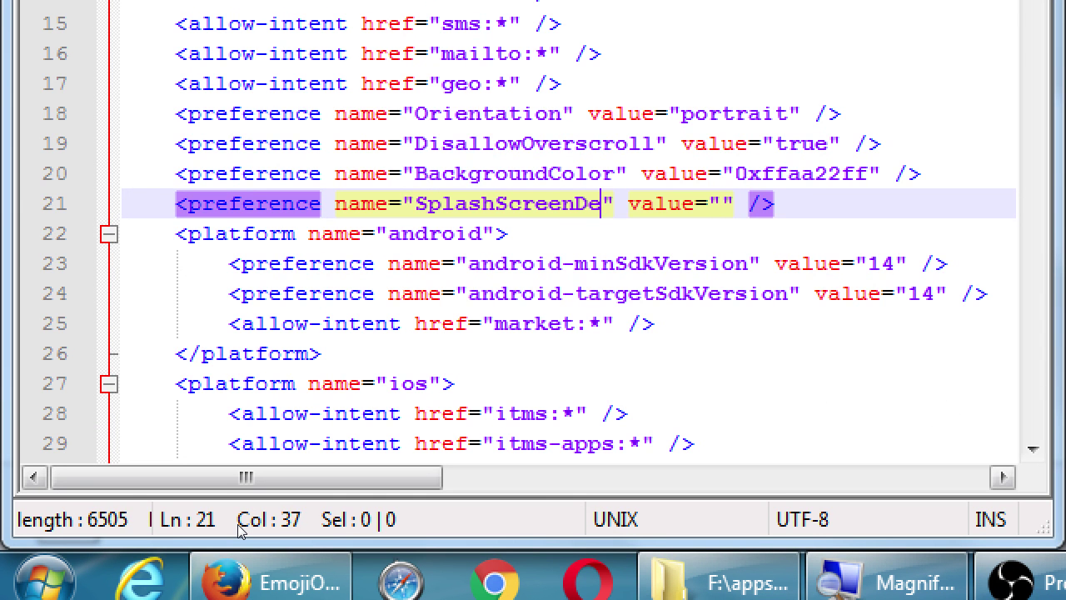
Set the value of the SplashScreenDelay preference to 10000
{"action": "key", "text": "ctrl+shift+Left"}
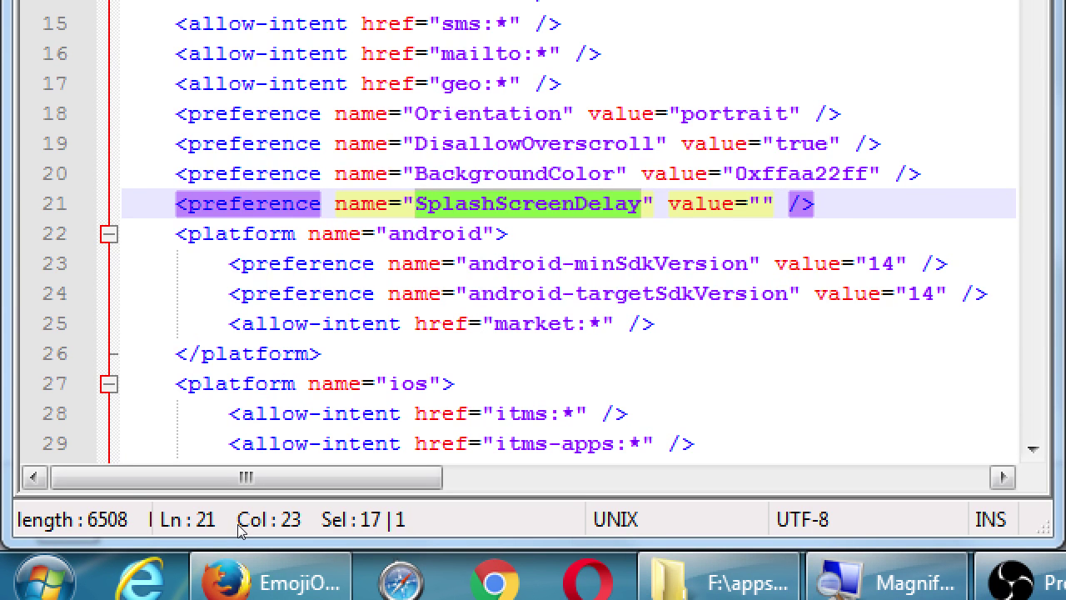
{"action": "key", "text": "Right"}
{"action": "key", "text": "Right"}
{"action": "key", "text": "Right"}
{"action": "key", "text": "Right"}
{"action": "key", "text": "Right"}
{"action": "key", "text": "Right"}
{"action": "key", "text": "Right"}
{"action": "key", "text": "Right"}
{"action": "key", "text": "Right"}
{"action": "key", "text": "Right"}
{"action": "key", "text": "Right"}
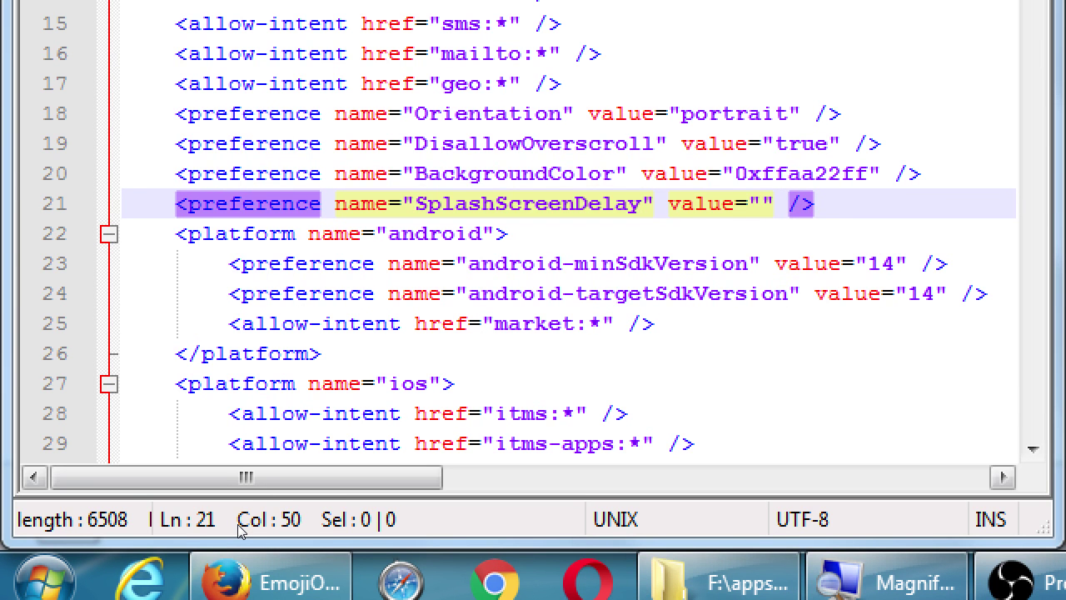
{"action": "key", "text": "Left"}
{"action": "type", "text": "1000"}
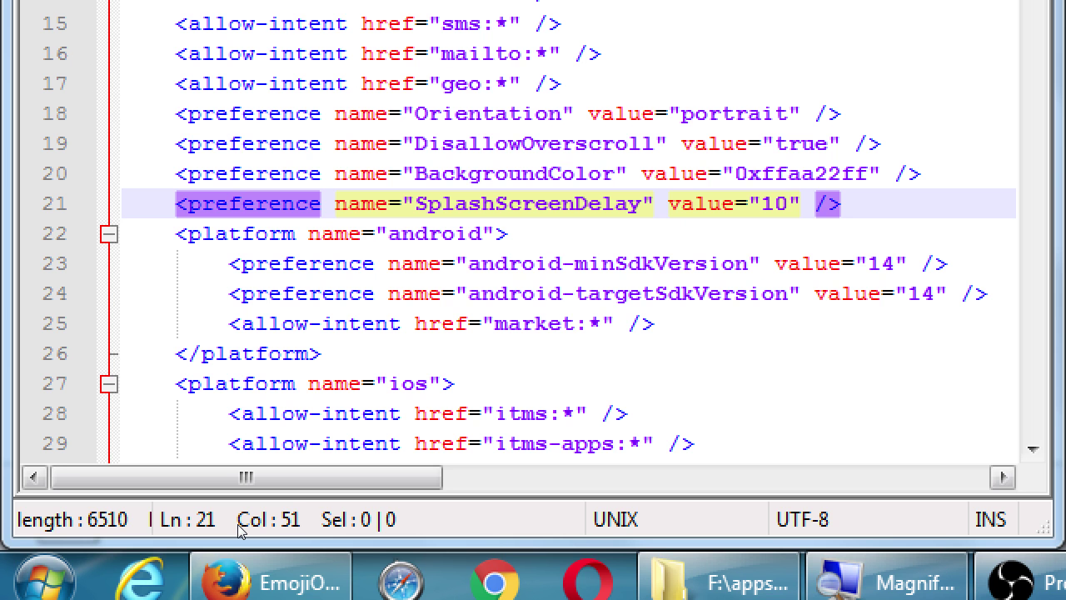
{"action": "type", "text": "0"}
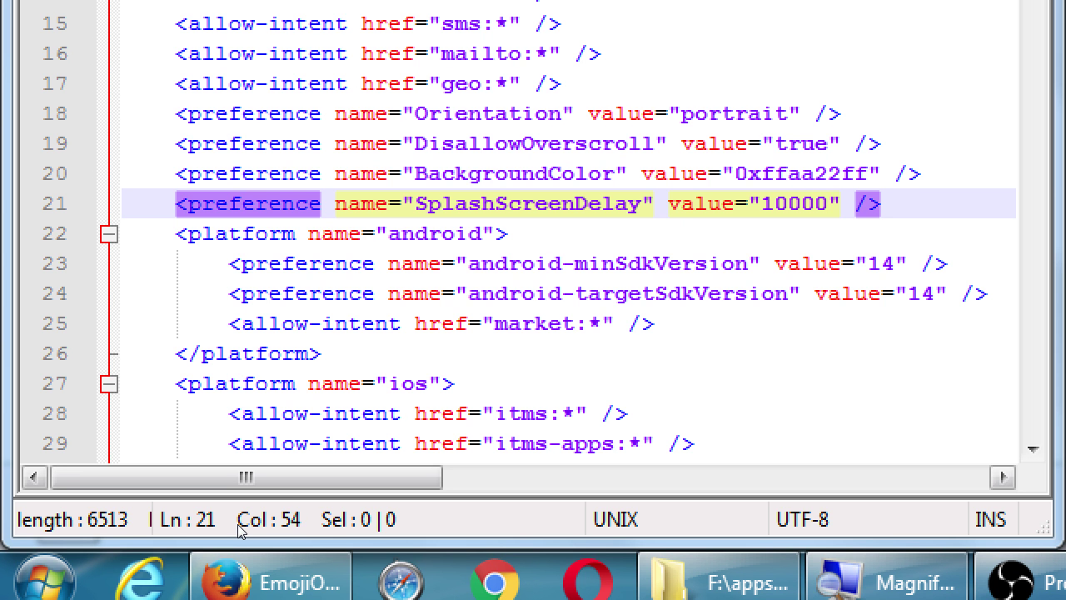
Try a SplashScreenDelay value of 1000, and restore it to 10000
{"action": "key", "text": "Left"}
{"action": "key", "text": "Left"}
{"action": "key", "text": "Left"}
{"action": "key", "text": "BackSpace"}
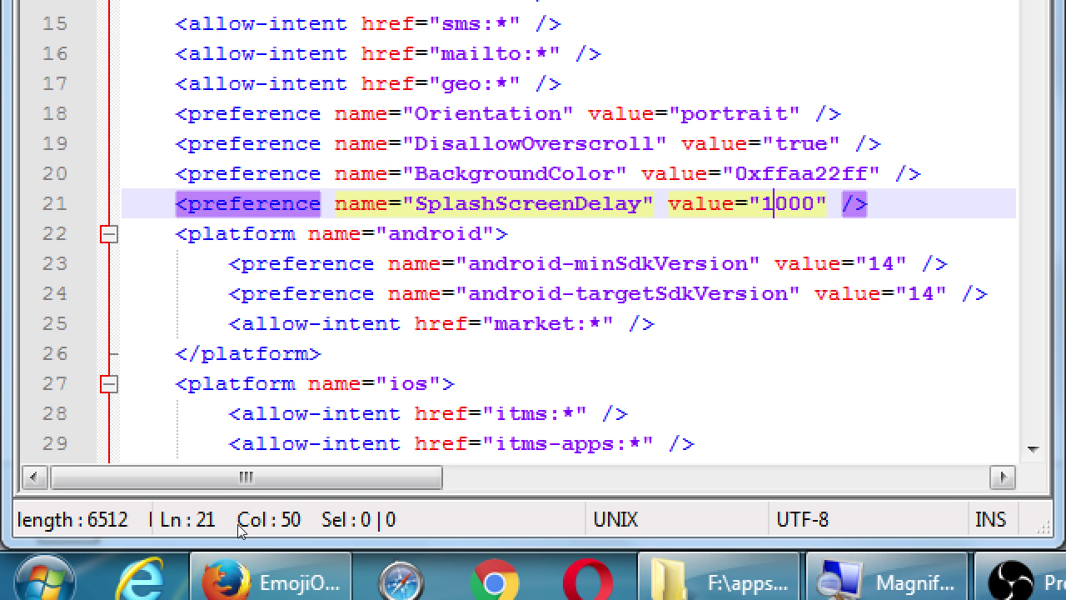
{"action": "type", "text": "0"}
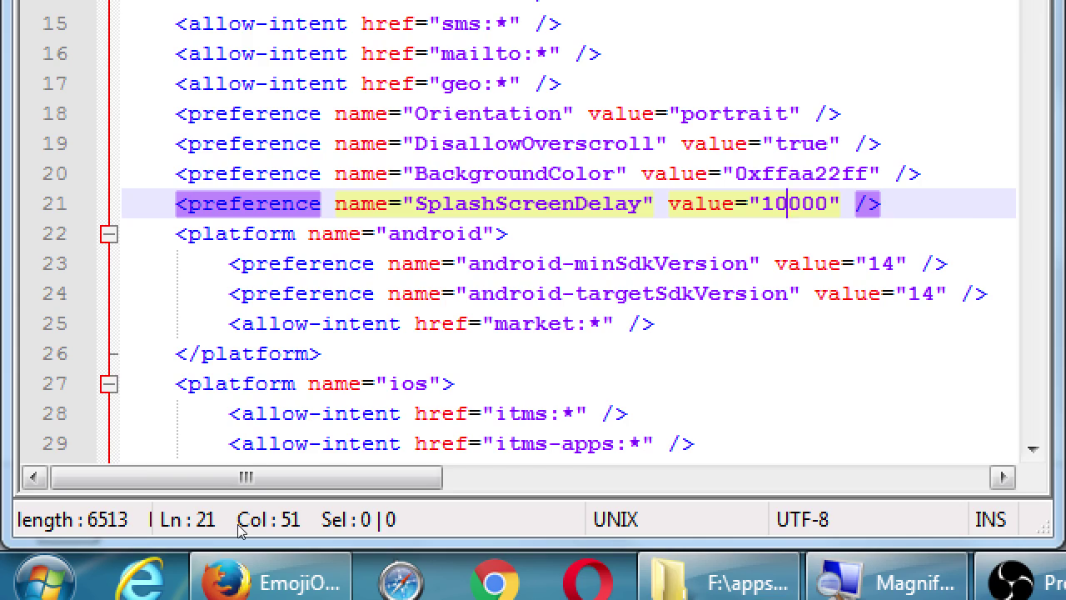
Save config.xml, and run "taco run android --device" in the Command Prompt, with its window placed beside Notepad++
{"action": "key", "text": "super+minus"}
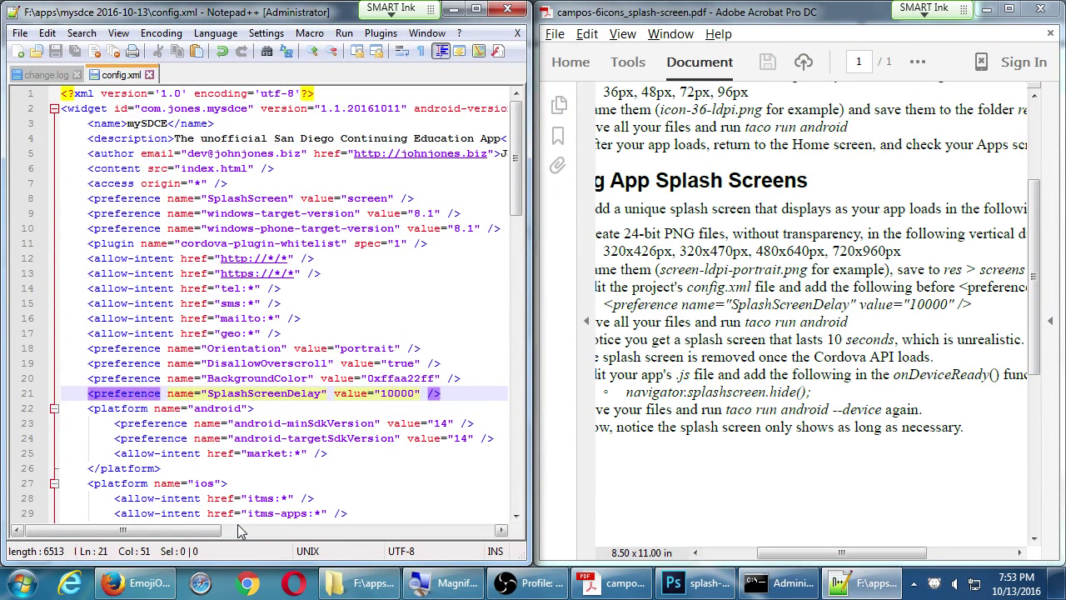
{"action": "left_click", "coordinate": [775, 583]}
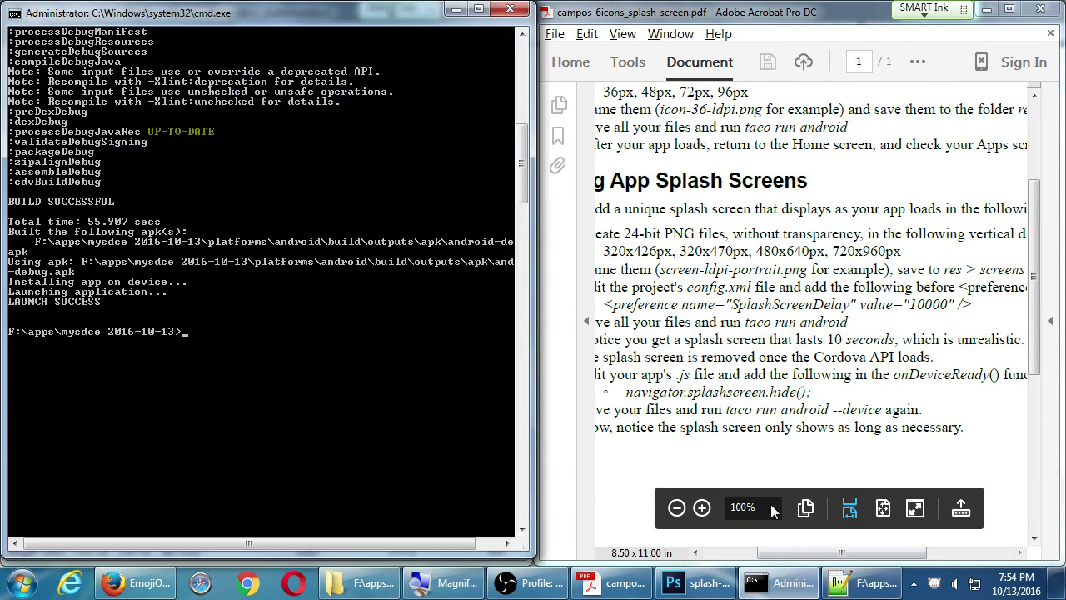
{"action": "type", "text": "taco run android --device"}
{"action": "key", "text": "Return"}
{"action": "key", "text": "super+Right"}
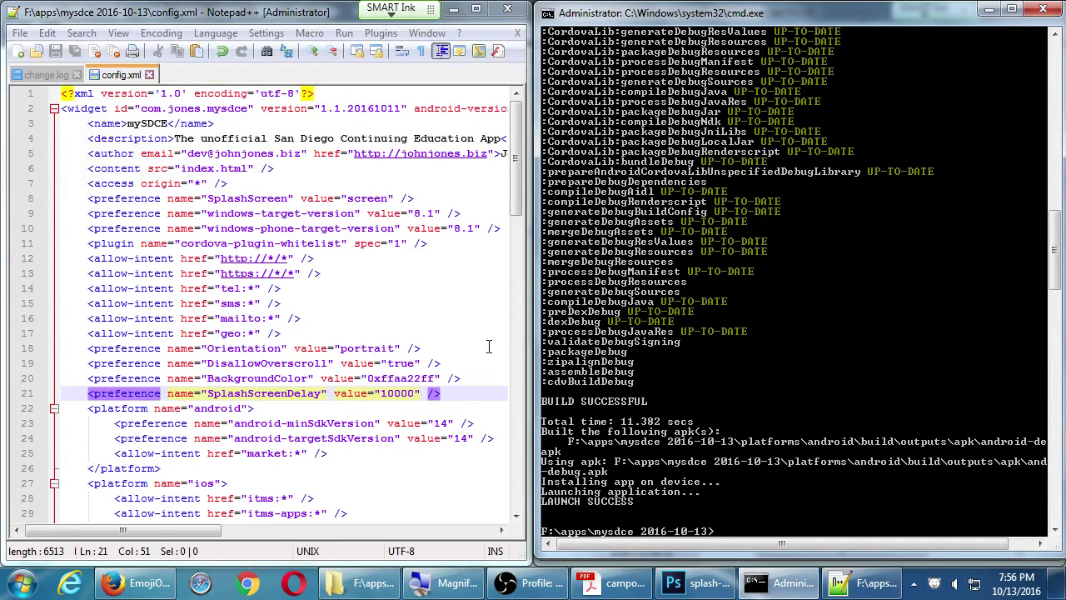
Switch back to the Acrobat PDF and maximize it to view the remaining splash screen instructions
{"action": "left_click", "coordinate": [616, 581]}
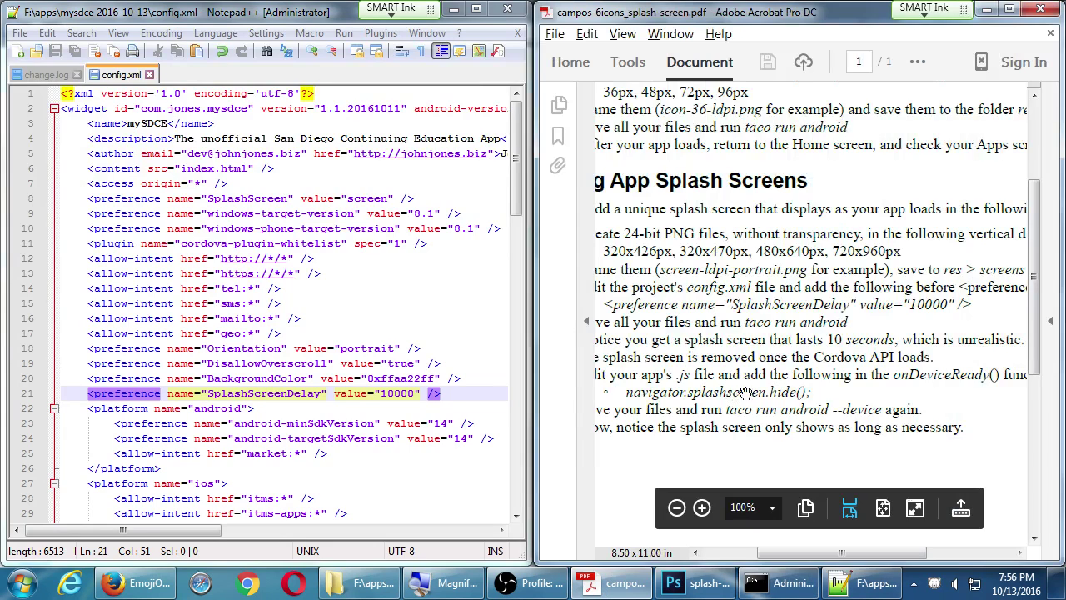
{"action": "left_click", "coordinate": [1010, 10]}
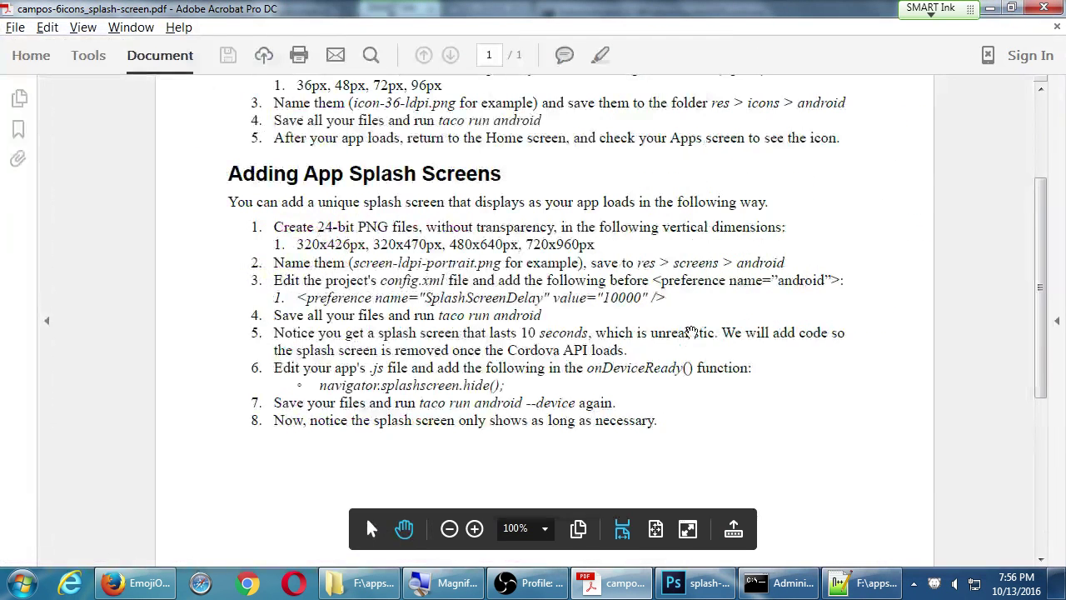